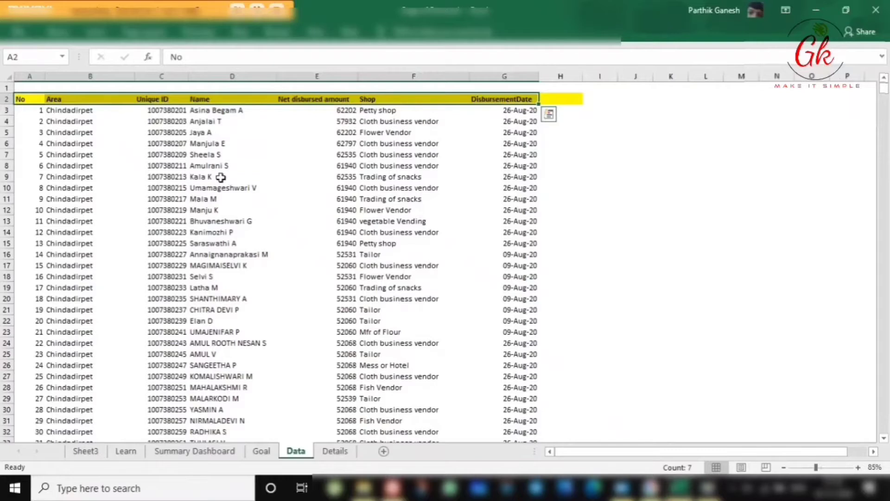
Step: Examine the Data sheet's columns and how far down its records extend
key(Down)
key(Up)
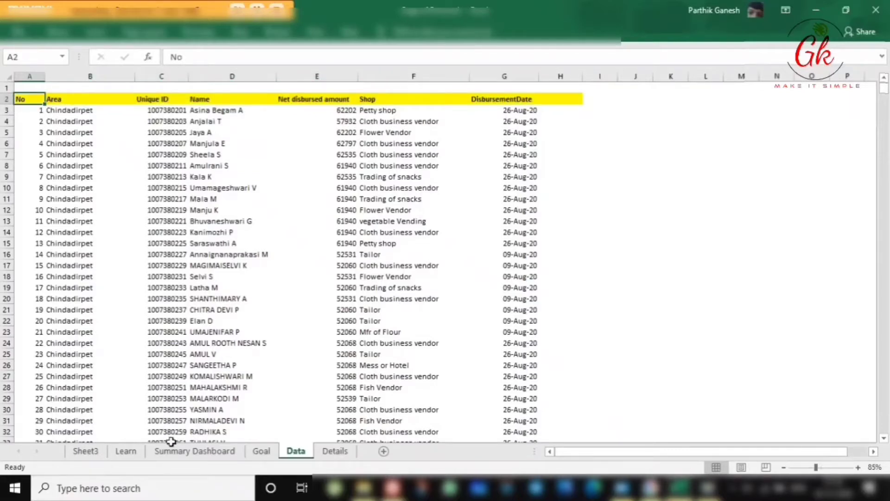
key(Down)
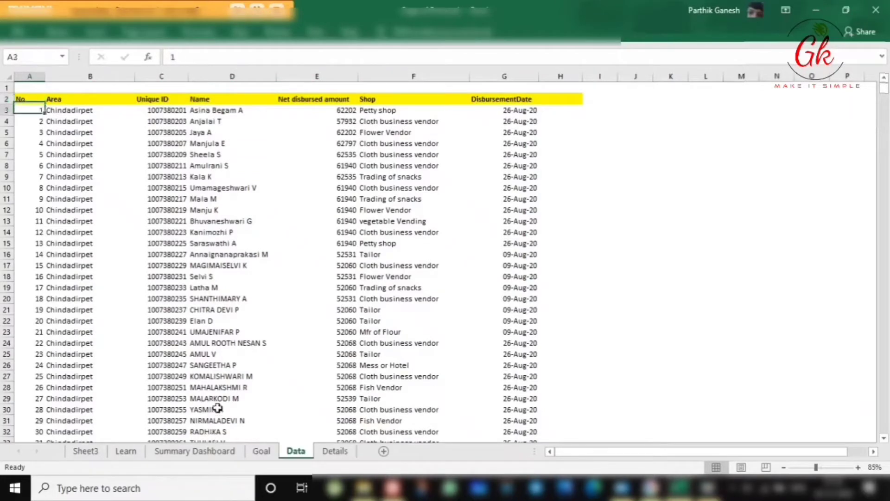
key(Right)
key(ctrl+Down)
key(ctrl+Up)
key(Right)
key(Right)
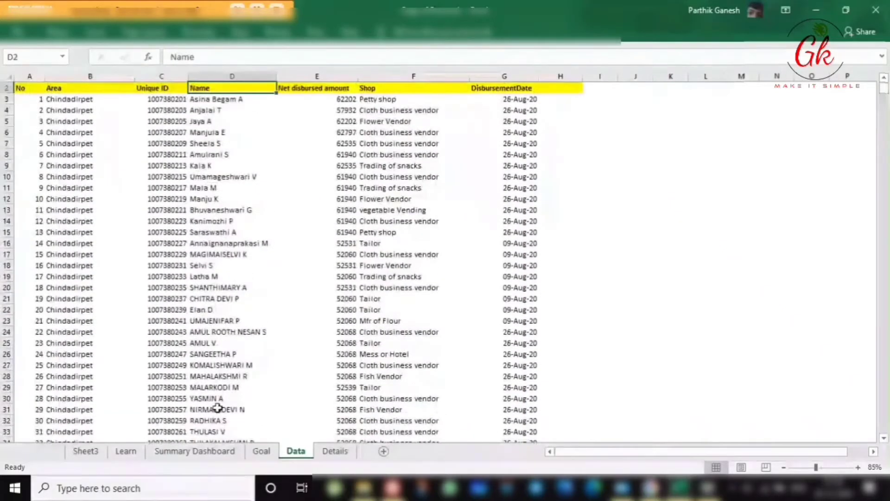
key(Up)
key(Down)
key(Down)
key(Right)
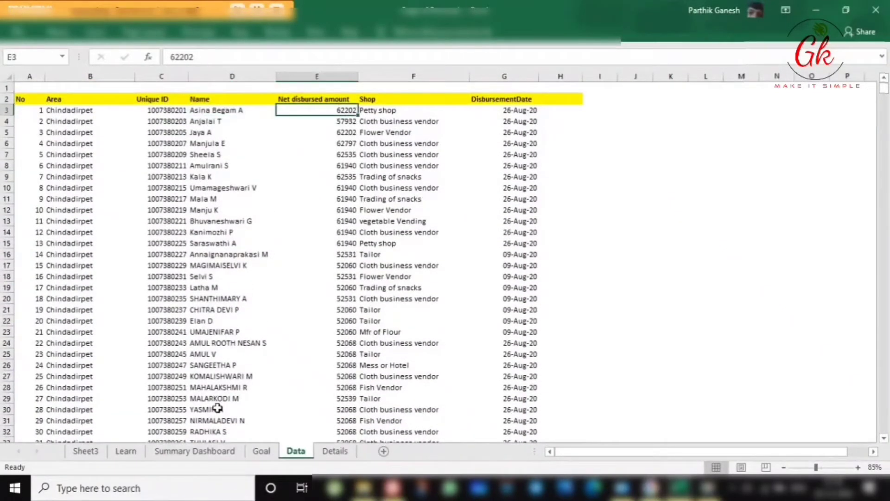
key(Down)
key(ctrl+Down)
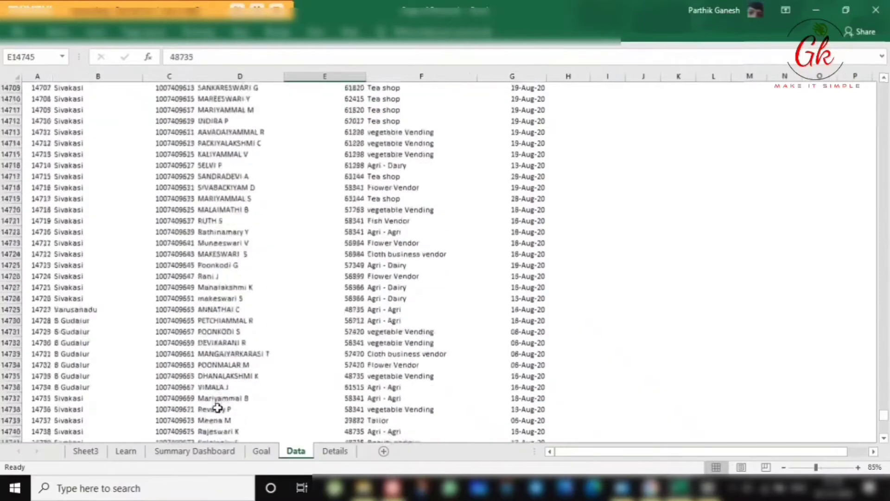
key(ctrl+Up)
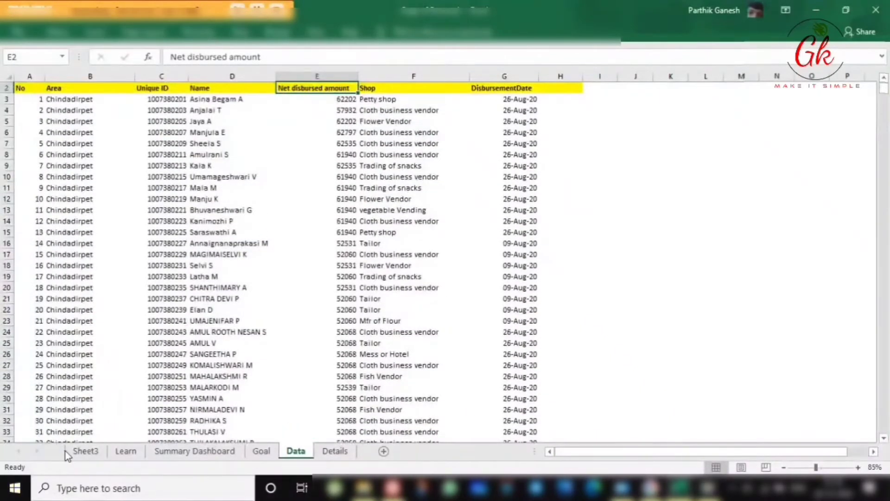
Step: Rename Sheet3 as Vlookup
right_click(97, 453)
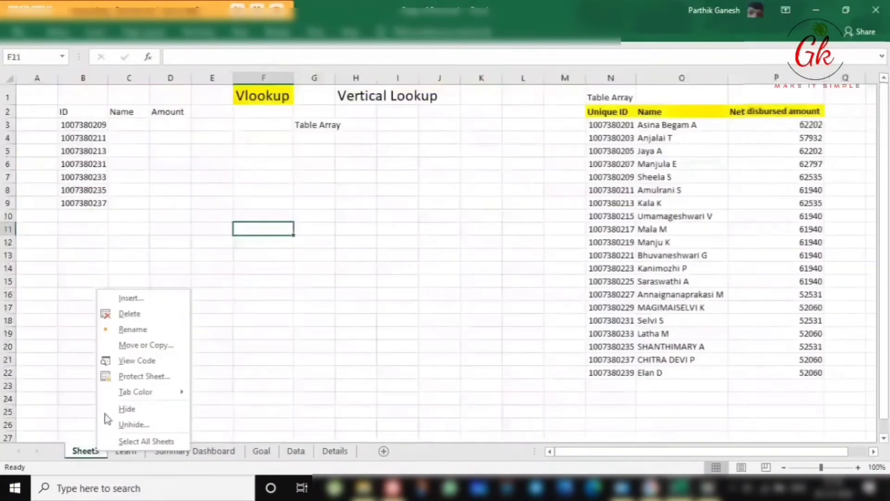
click(151, 329)
text(Vlookup()
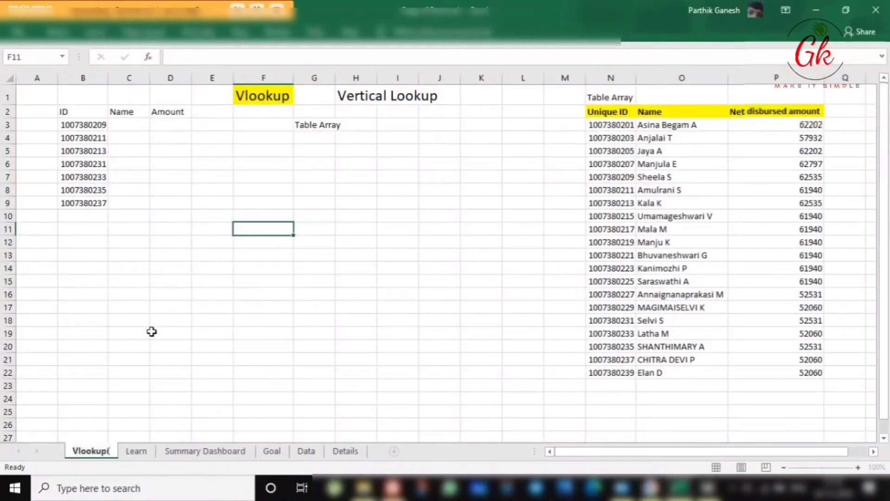
key(Return)
click(151, 332)
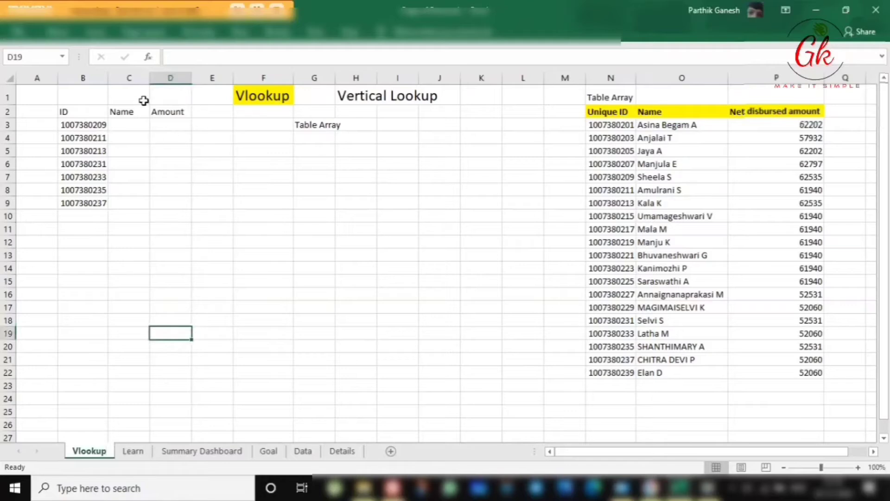
click(118, 135)
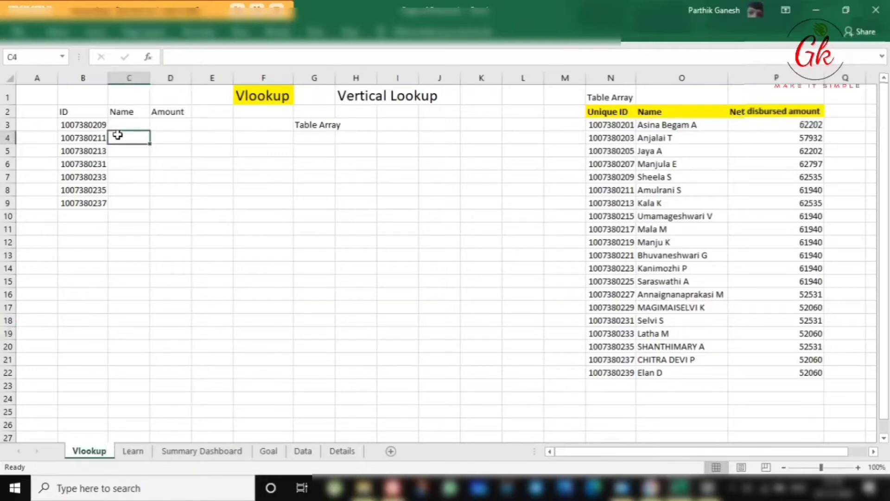
click(146, 123)
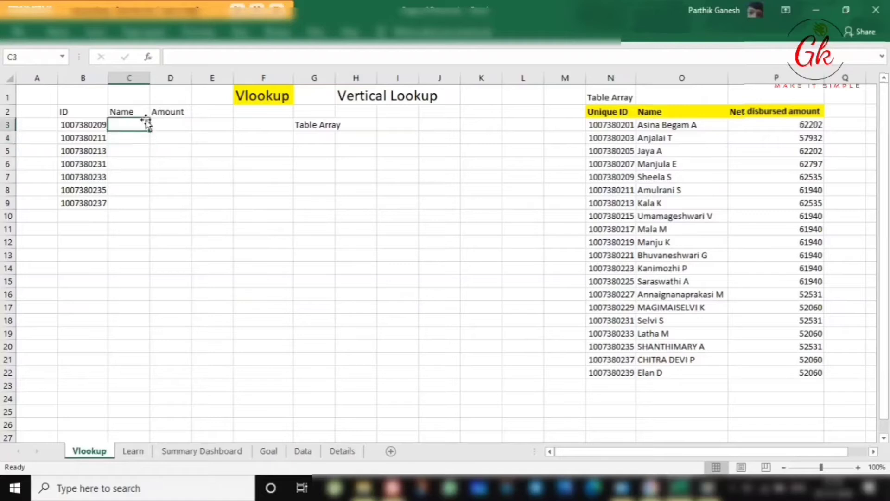
click(173, 125)
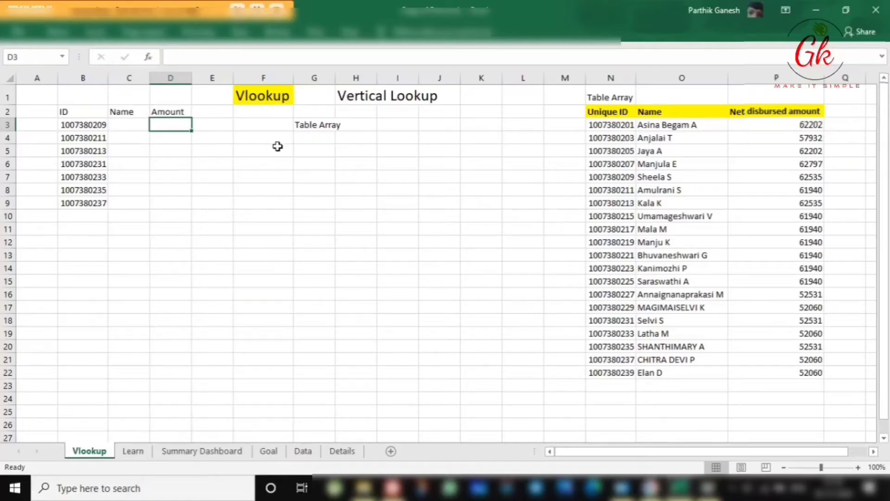
Step: Copy the first ID in B3 of the Vlookup sheet and find its record in the Data sheet
click(63, 130)
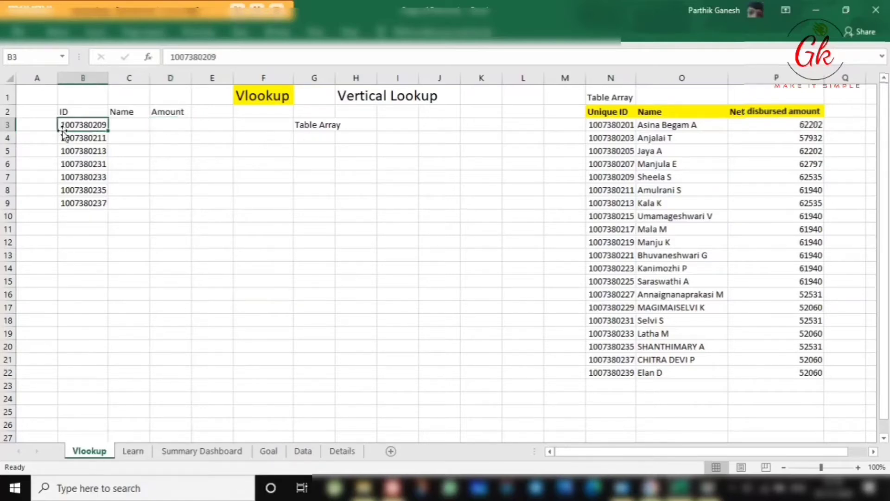
key(ctrl+c)
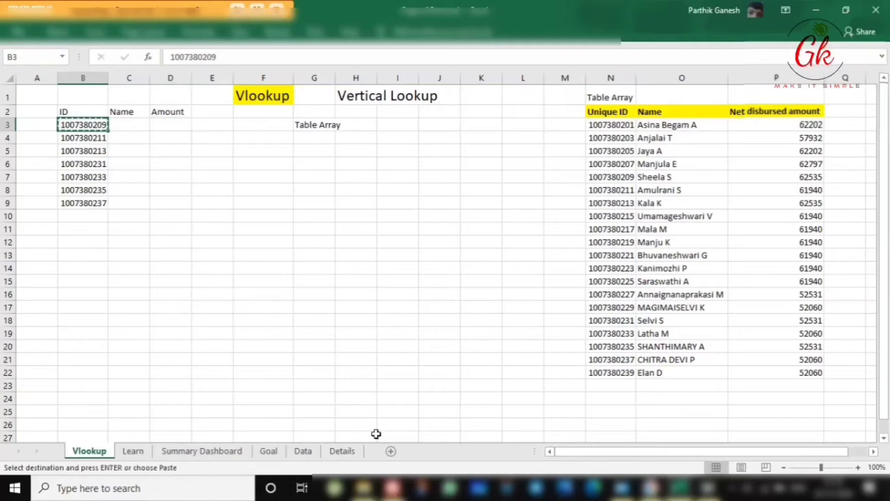
click(318, 451)
click(209, 309)
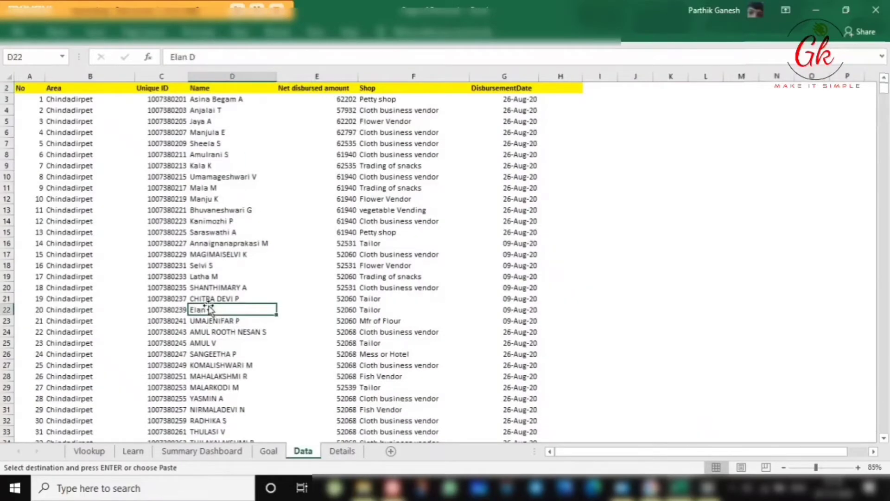
key(ctrl+f)
key(ctrl+v)
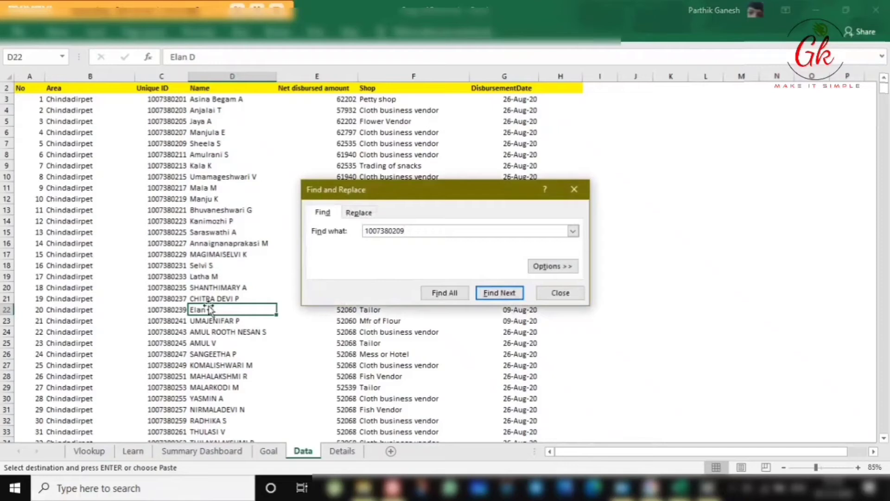
key(Return)
key(Escape)
key(Page_Down)
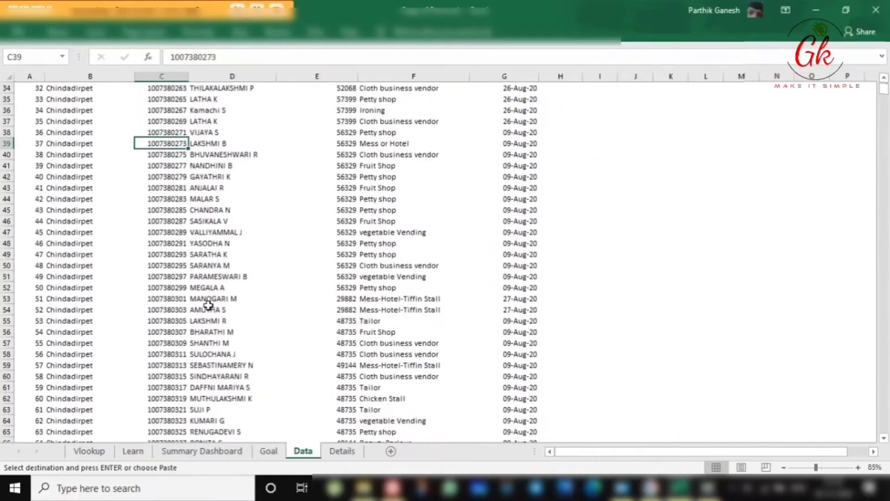
key(ctrl+f)
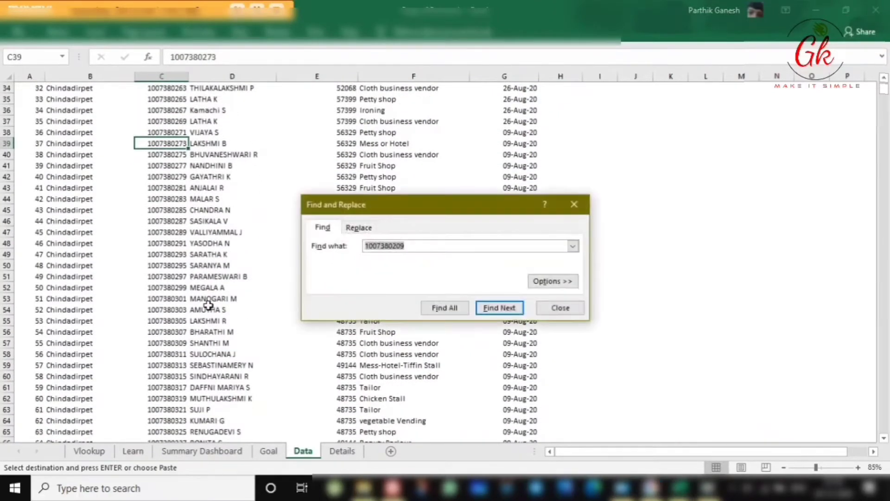
key(Return)
key(Escape)
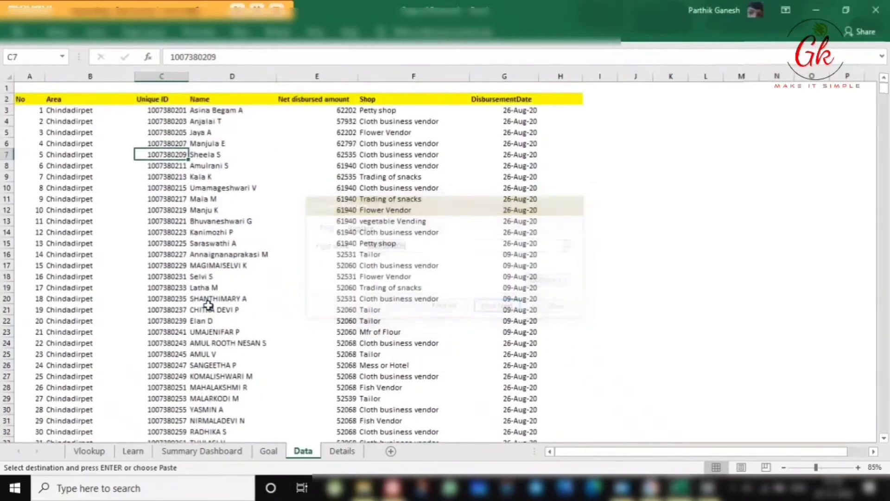
Step: Copy the found record's name and net disbursed amount into C3:D3 of the Vlookup sheet
key(Right)
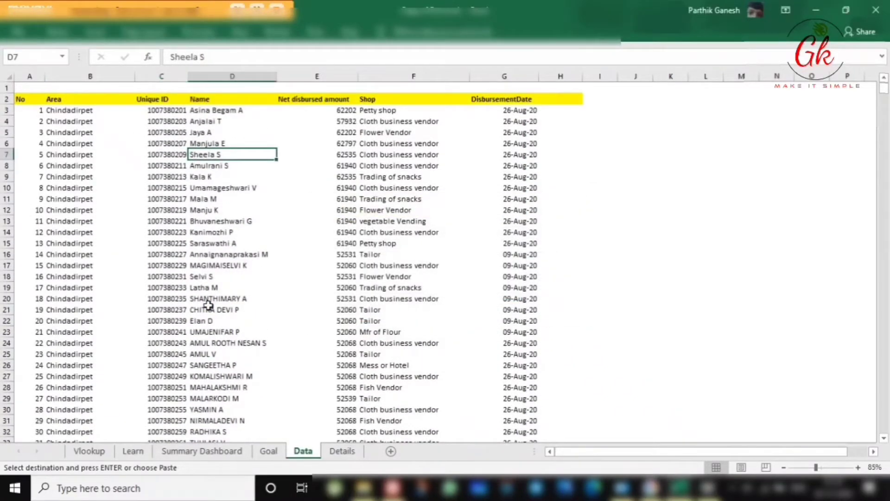
key(ctrl+v)
key(ctrl+c)
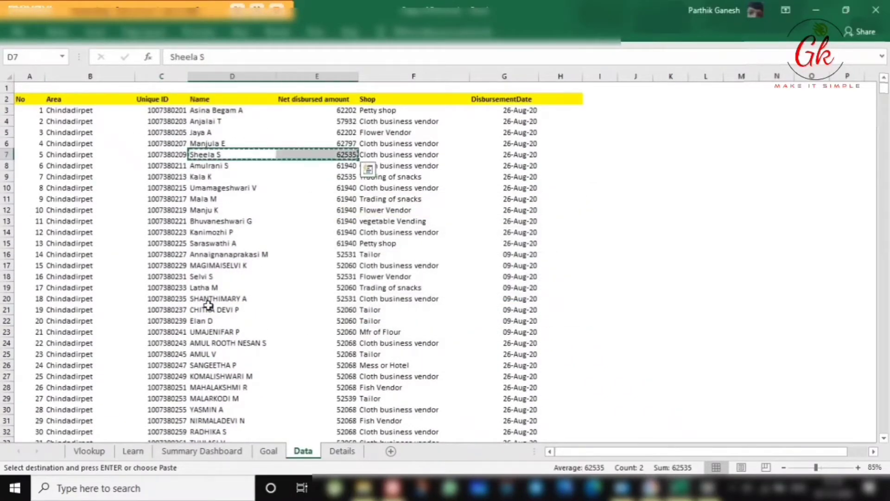
click(93, 451)
click(145, 125)
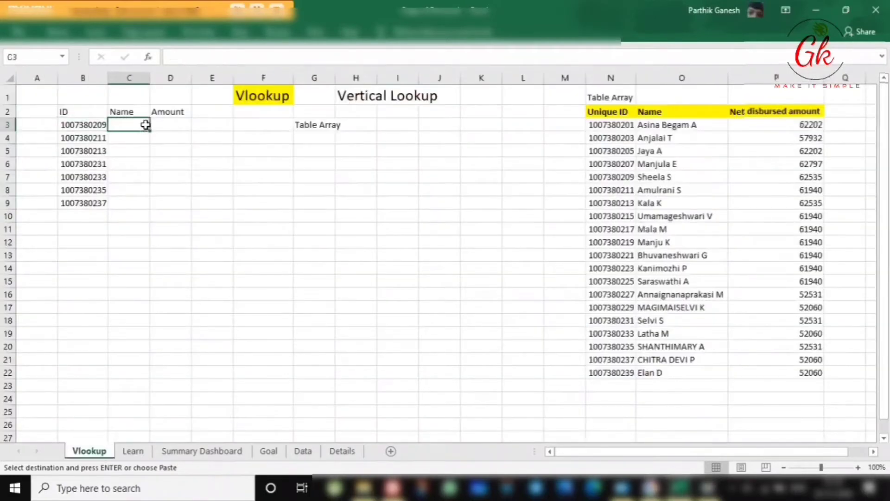
key(ctrl+v)
Step: Copy the second ID in B4 of the Vlookup sheet and find its record in the Data sheet
click(92, 142)
key(ctrl+c)
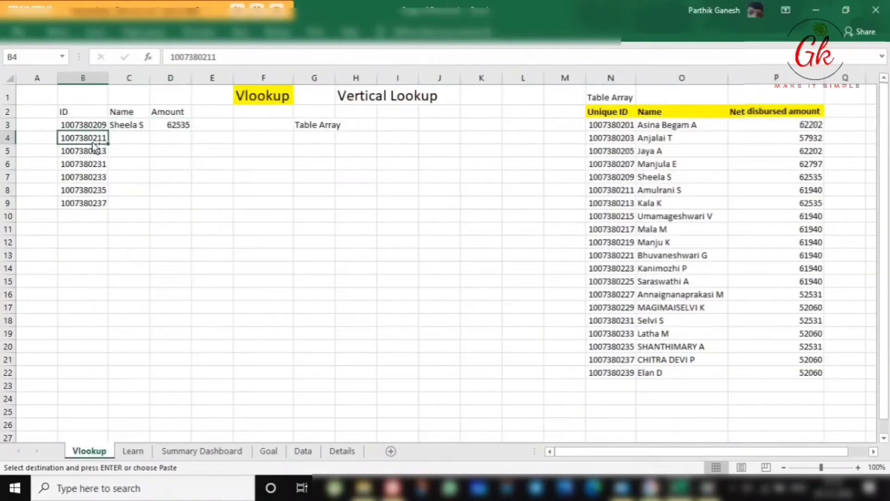
click(303, 451)
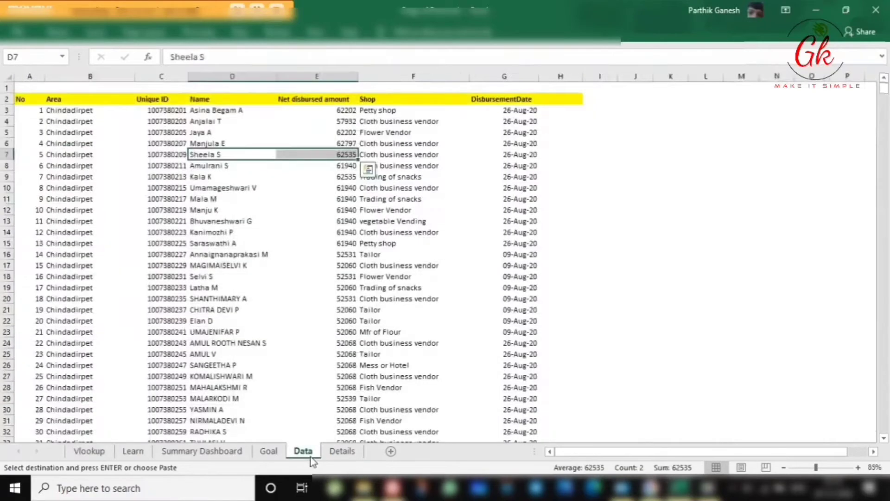
click(185, 321)
key(ctrl+f)
key(ctrl+v)
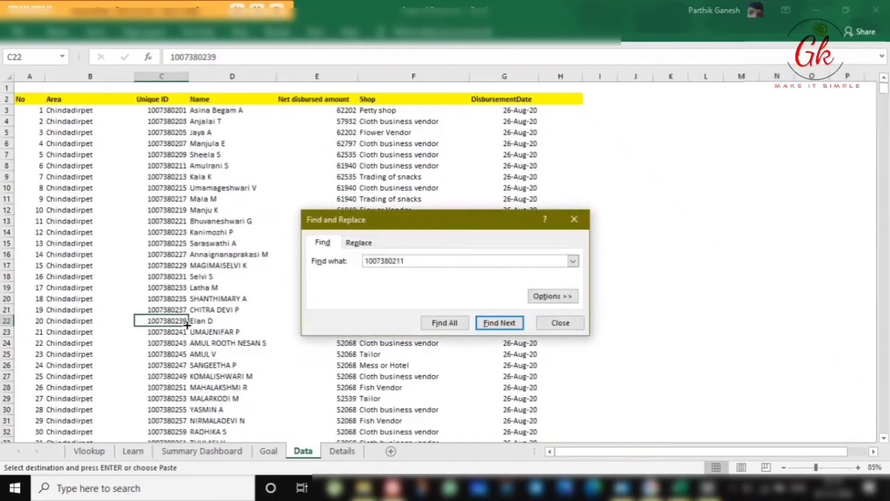
key(Return)
key(Escape)
key(Page_Down)
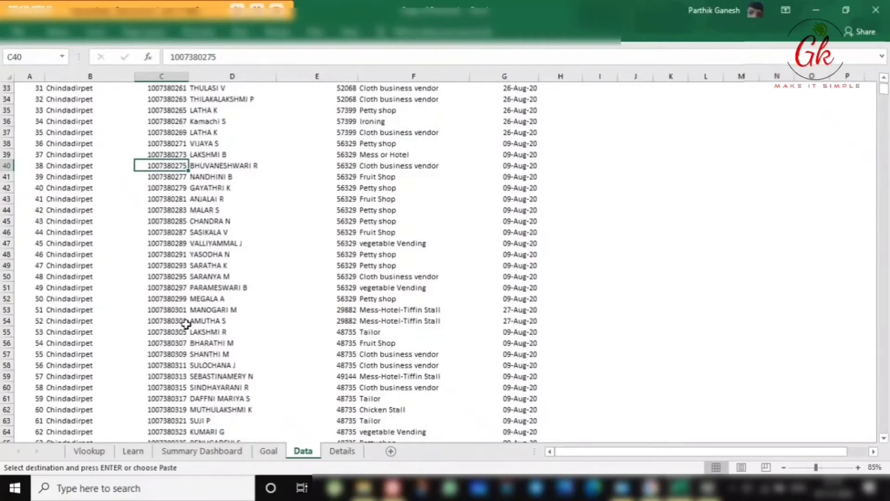
key(ctrl+f)
key(Return)
key(Escape)
Step: Copy the second record's name and net disbursed amount from the Data sheet into C4:D4 of the Vlookup sheet
key(Right)
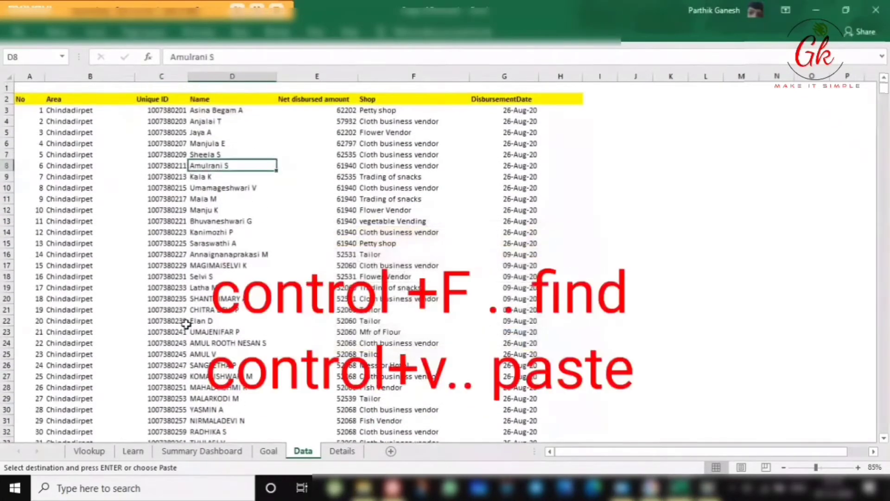
key(shift+Right)
key(ctrl+c)
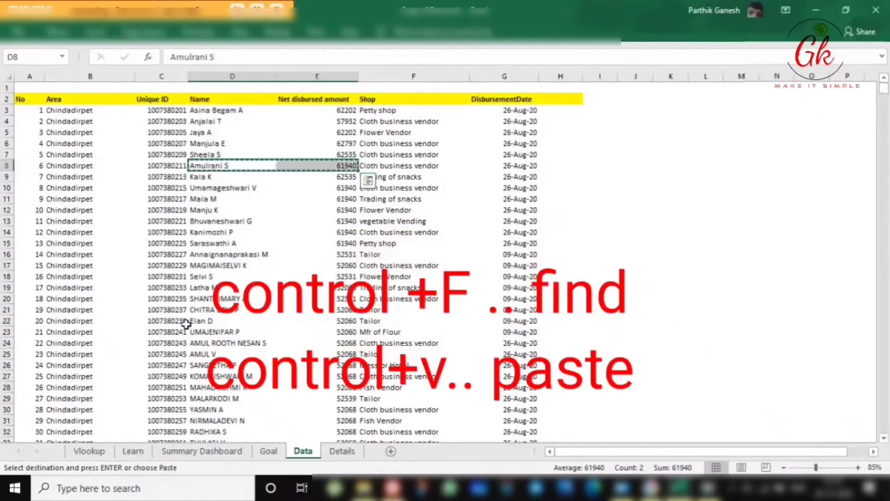
click(88, 452)
click(137, 139)
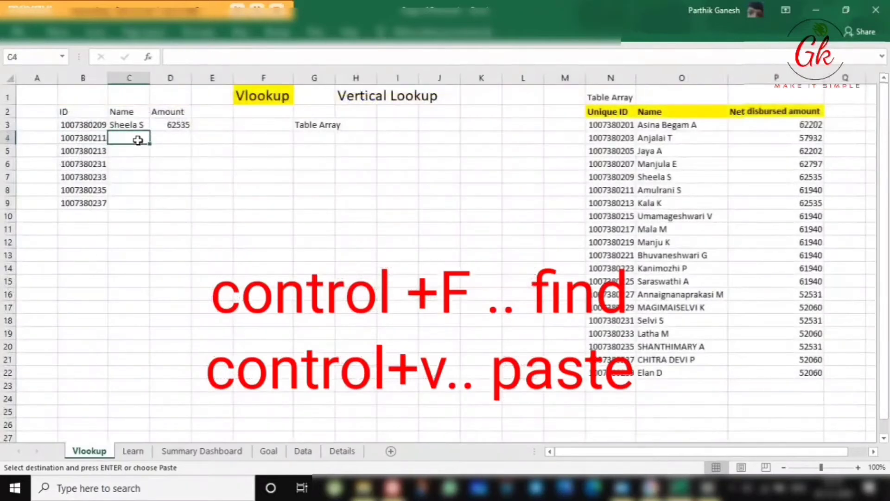
key(ctrl+v)
click(172, 206)
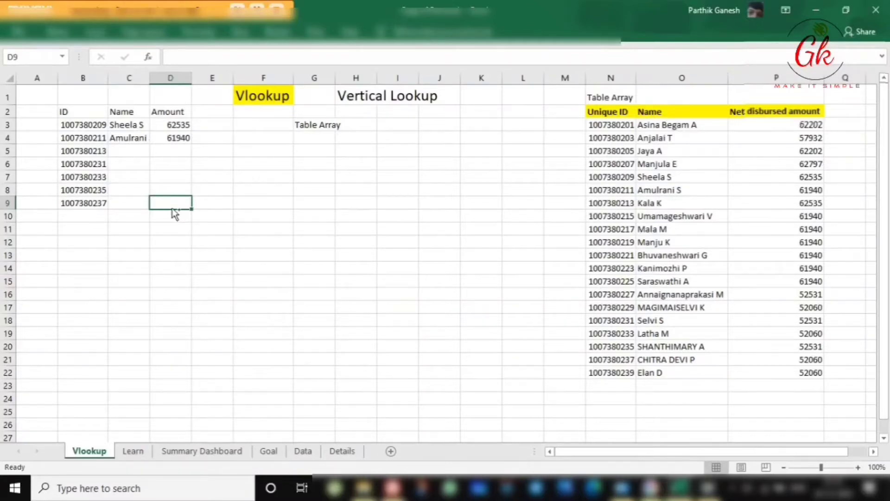
Step: Review the Vlookup heading and the manually filled Name and Amount cells for the first two IDs
key(Up)
key(Up)
key(Up)
key(Up)
key(Up)
key(Right)
key(Right)
key(Up)
key(Up)
key(Up)
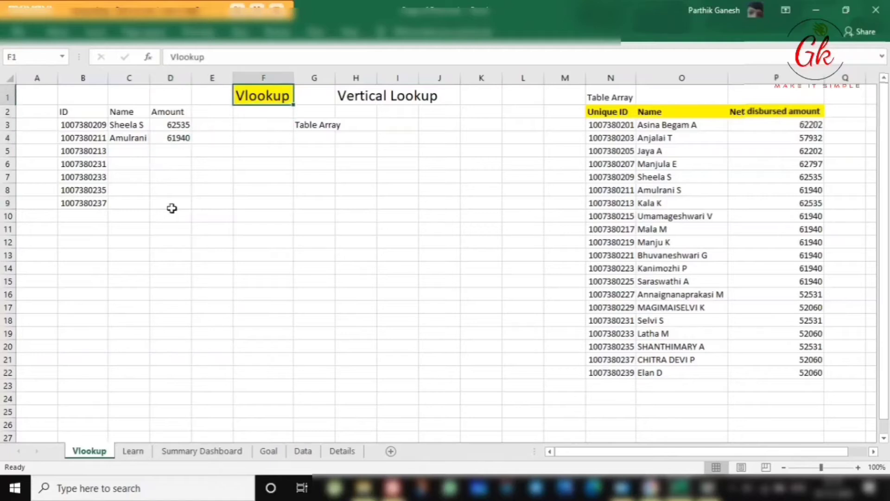
key(Down)
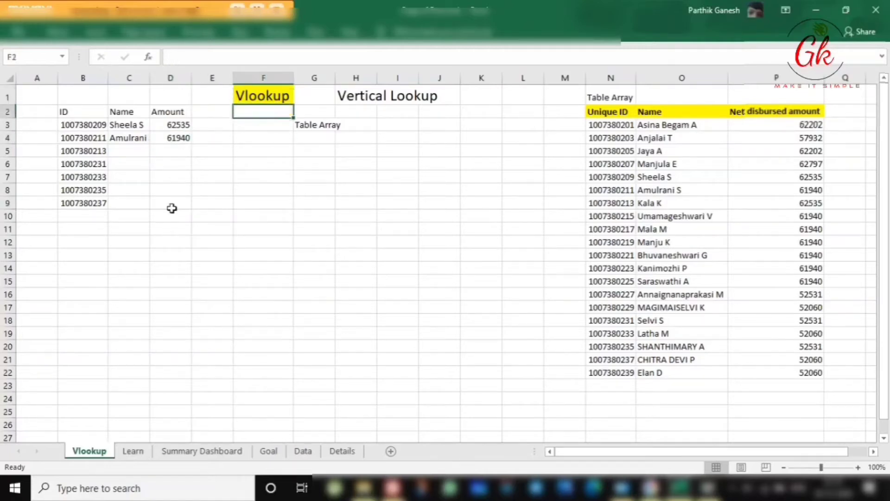
key(Left)
key(Left)
key(Left)
key(Down)
key(Left)
key(Right)
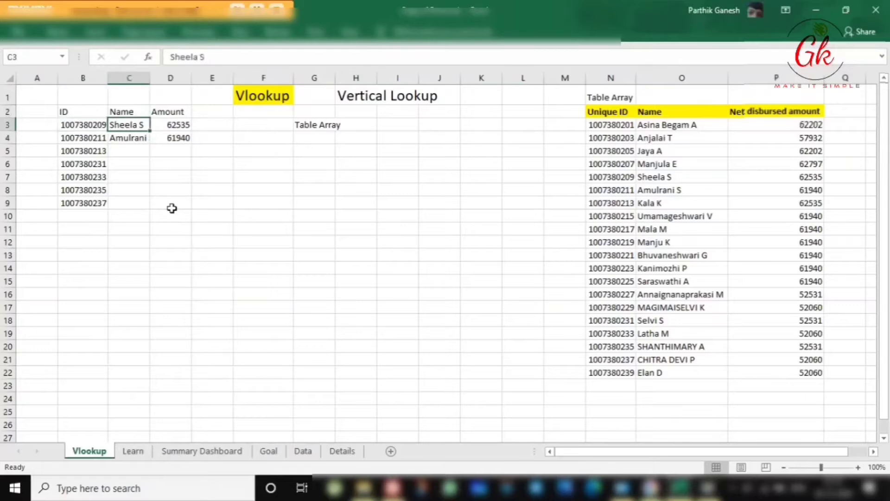
key(shift+Right)
key(shift+Down)
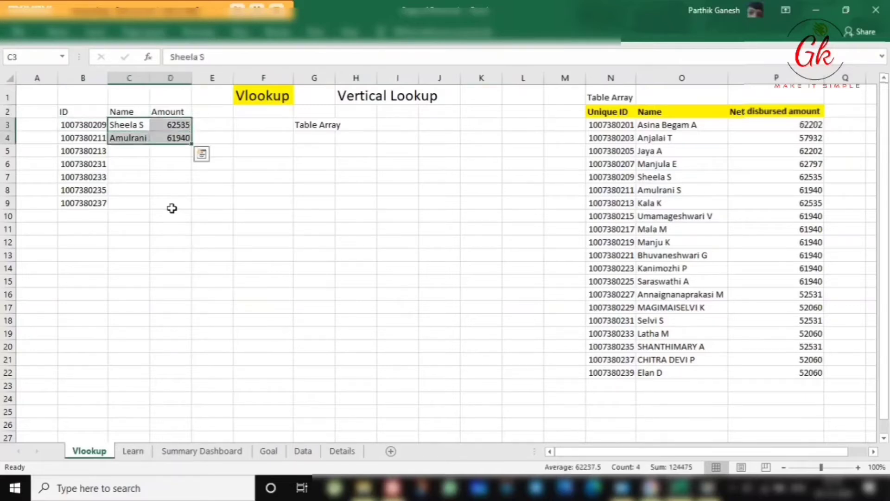
key(Right)
key(Right)
key(Right)
key(Right)
key(Up)
key(Up)
key(Down)
key(Left)
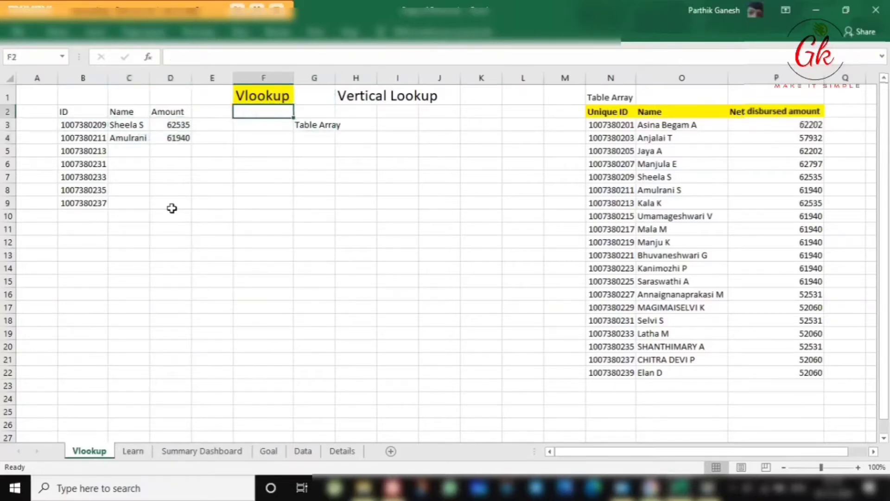
key(Down)
key(Down)
key(Right)
key(Down)
text(=vloo)
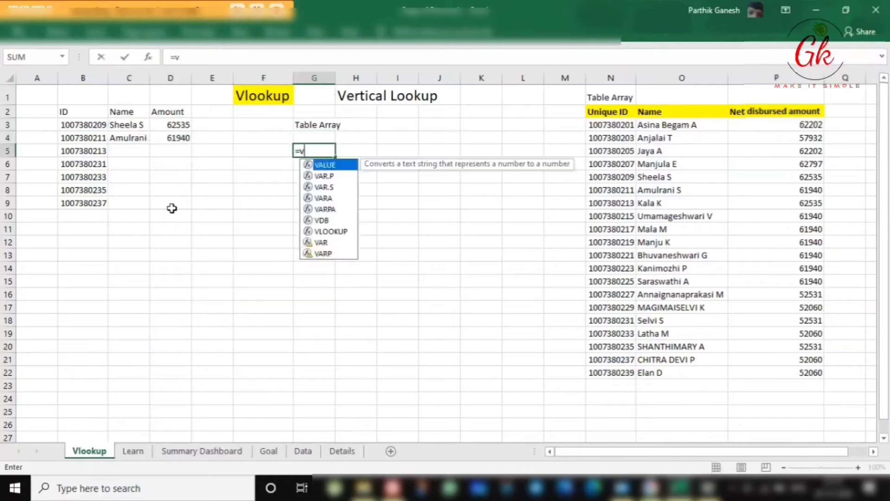
text(kup()
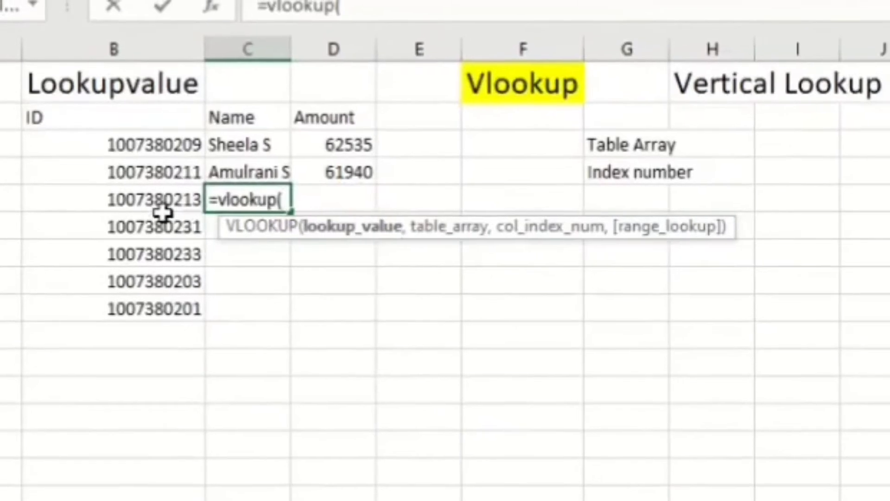
Step: In the VLOOKUP formula in C5, set B5 as the lookup value and N2:P22 as the table array
click(157, 204)
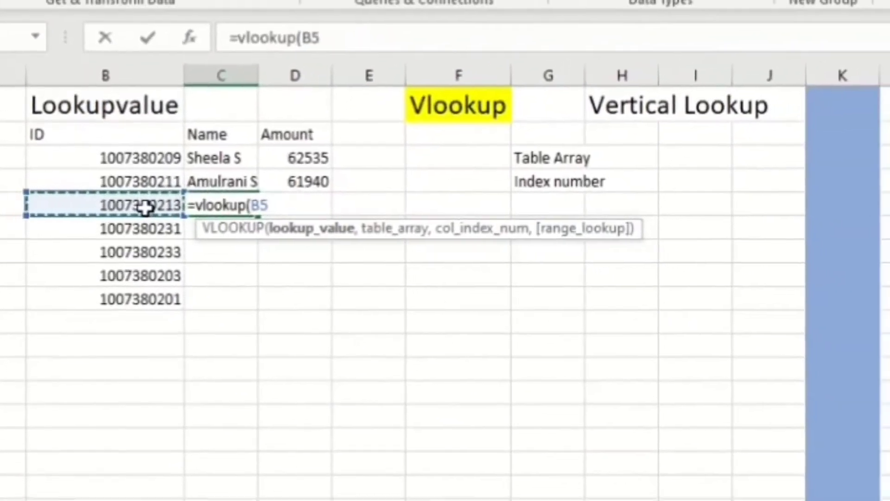
text(,)
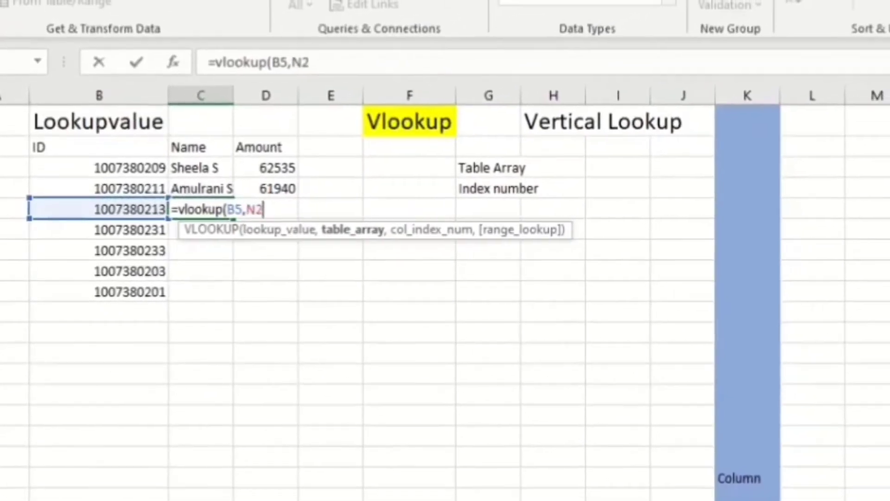
key(Up)
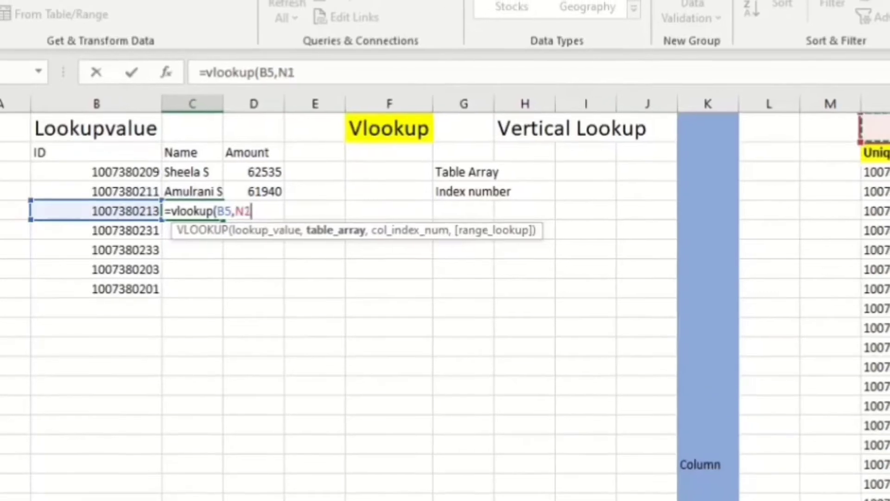
click(884, 155)
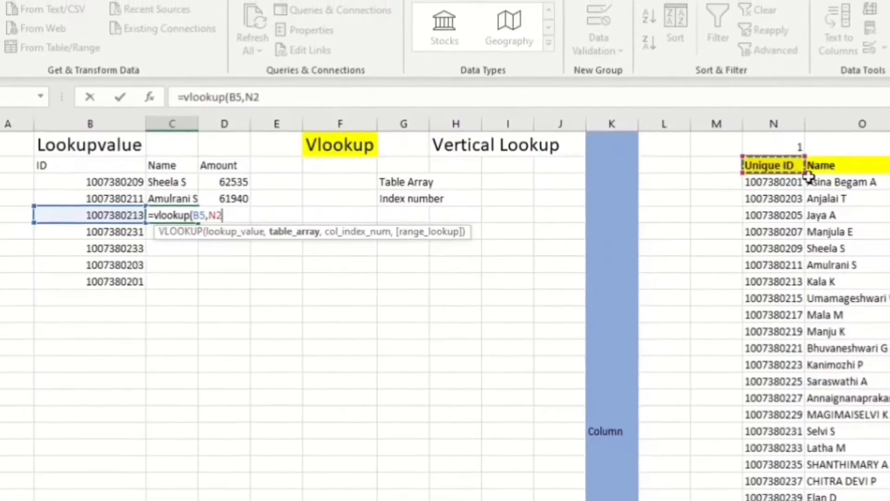
key(ctrl+shift+Right)
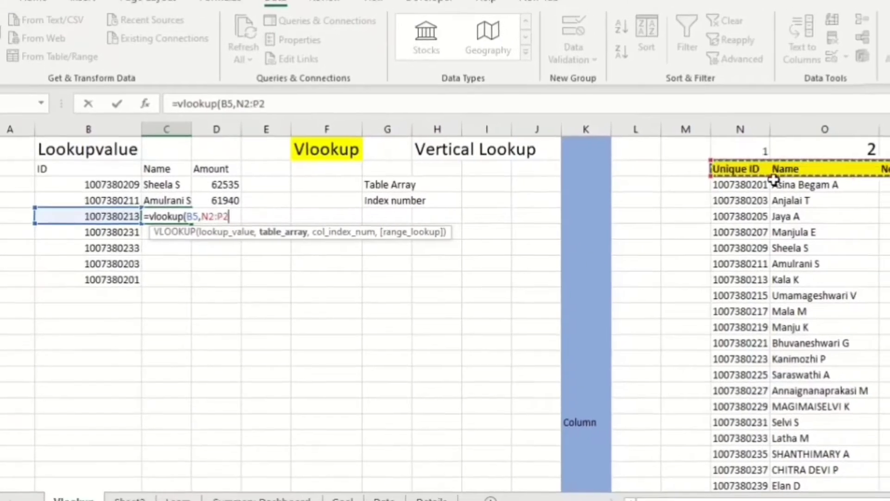
key(shift+Right)
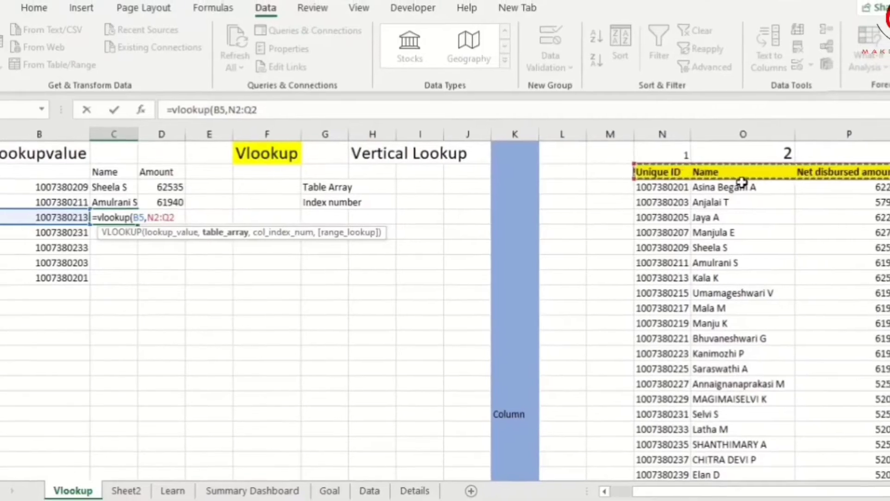
key(shift+Left)
key(ctrl+shift+Down)
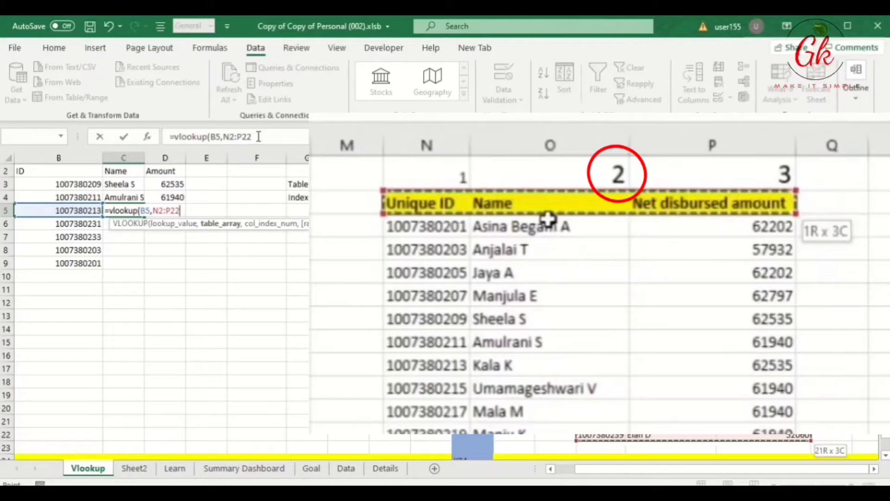
Step: Complete the C5 VLOOKUP with column index 2 and 0 for an exact match, and enter it
text(,)
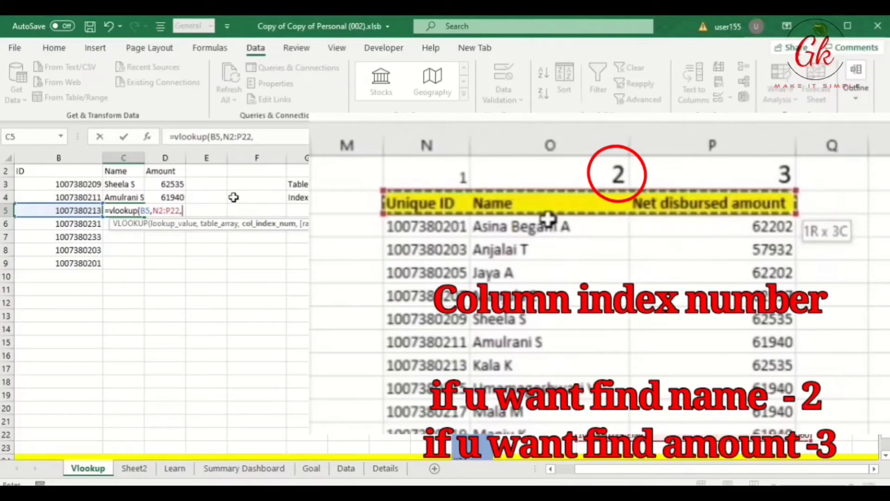
text(2,)
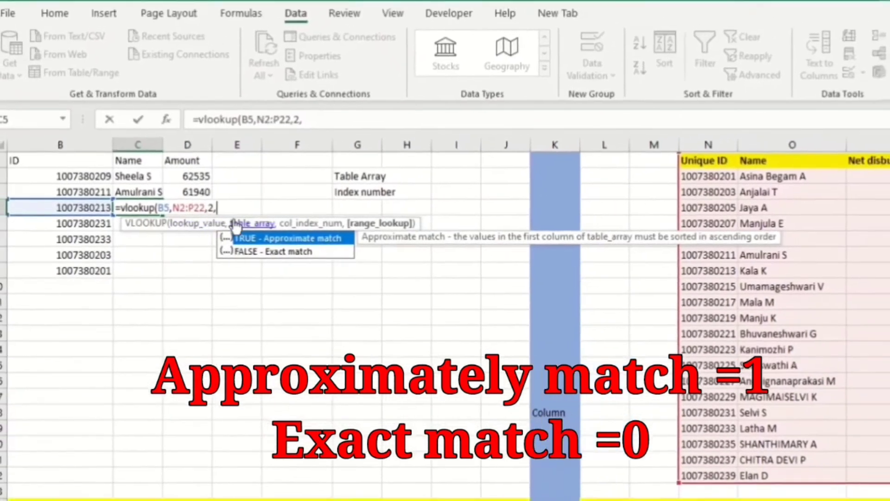
text(0)
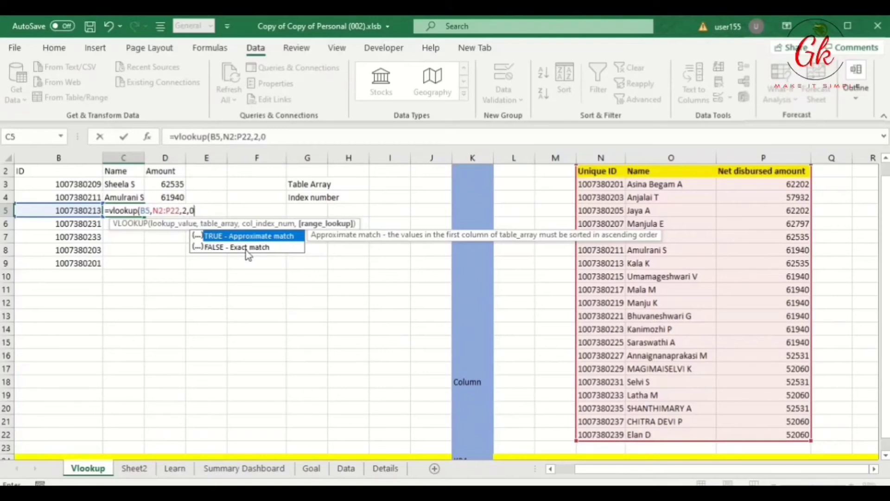
click(247, 249)
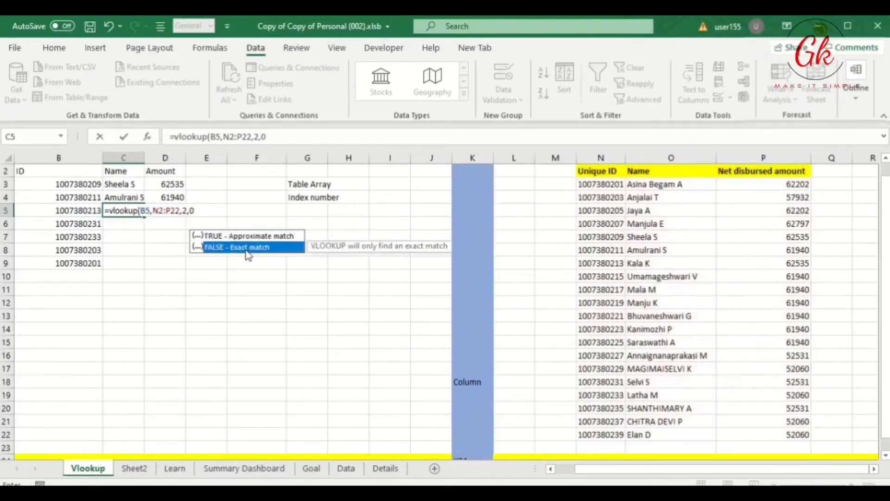
text())
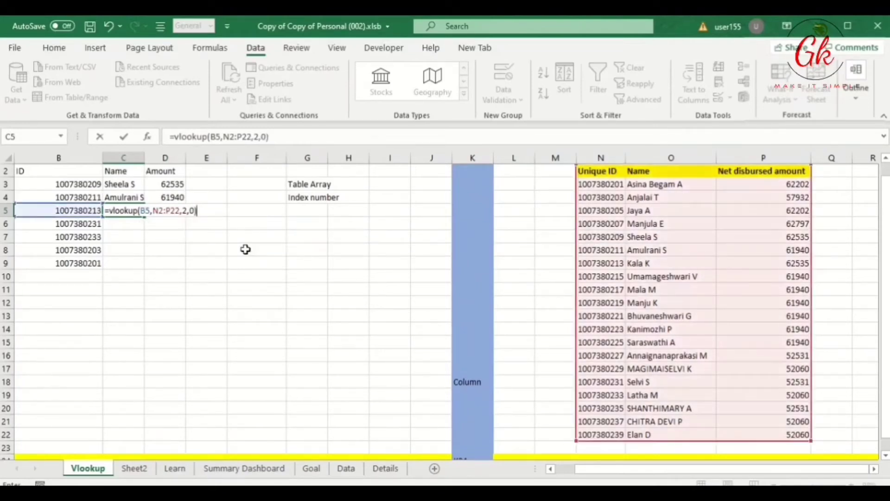
key(ctrl+Return)
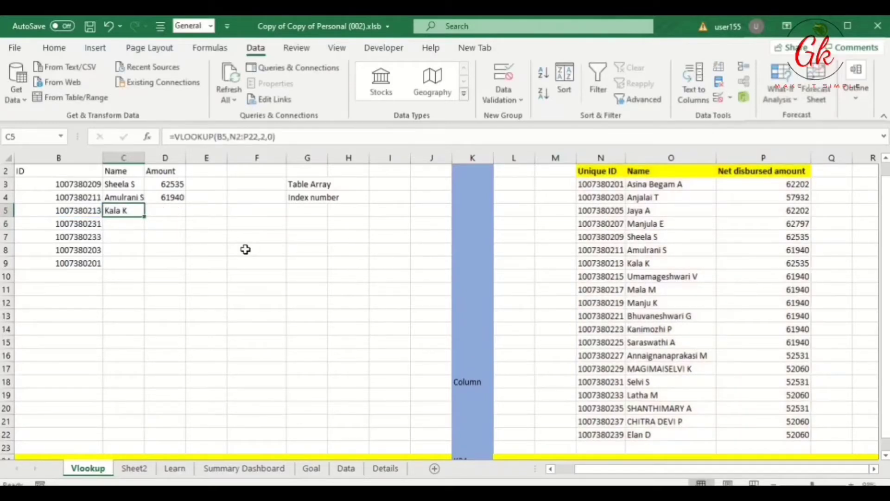
Step: Copy the VLOOKUP formula from C5 down through C9 for the remaining IDs
key(ctrl+c)
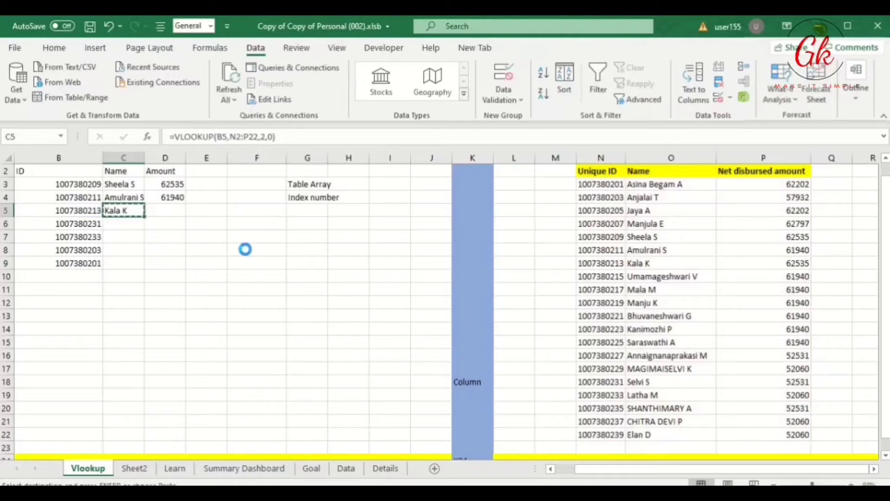
key(shift+Down)
key(shift+Down)
key(shift+Down)
key(shift+Down)
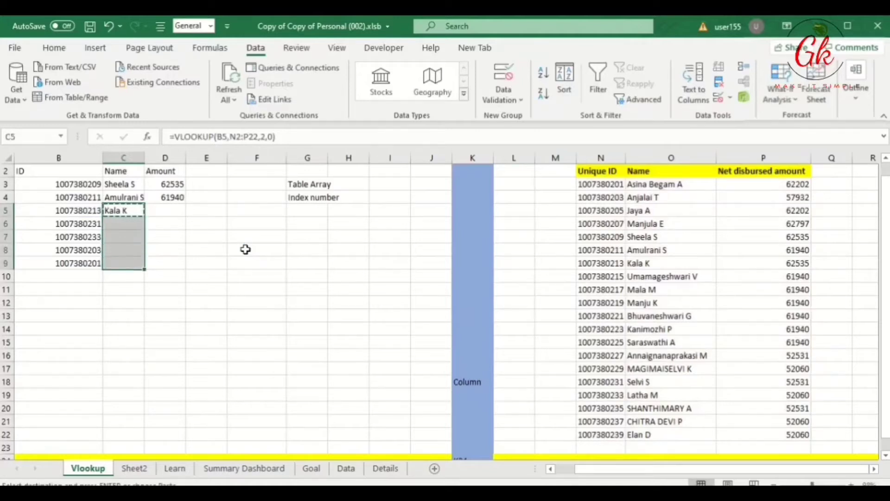
key(Return)
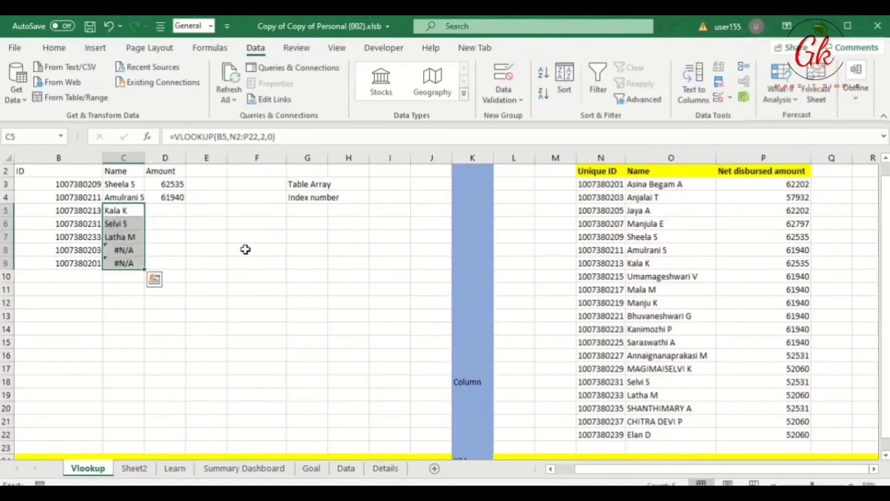
Step: Step through the copied VLOOKUP formulas in C5:C9 and compare their table array references
key(Down)
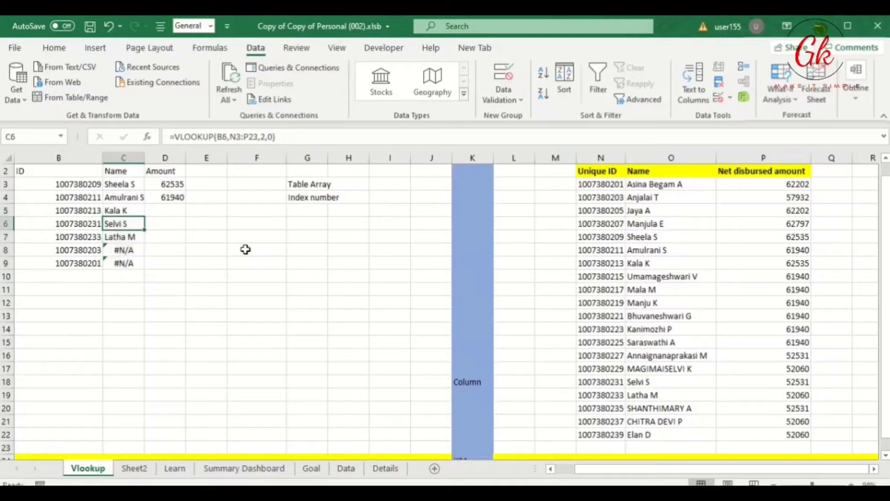
key(Down)
key(Up)
key(Up)
key(Down)
key(Down)
key(Down)
key(Down)
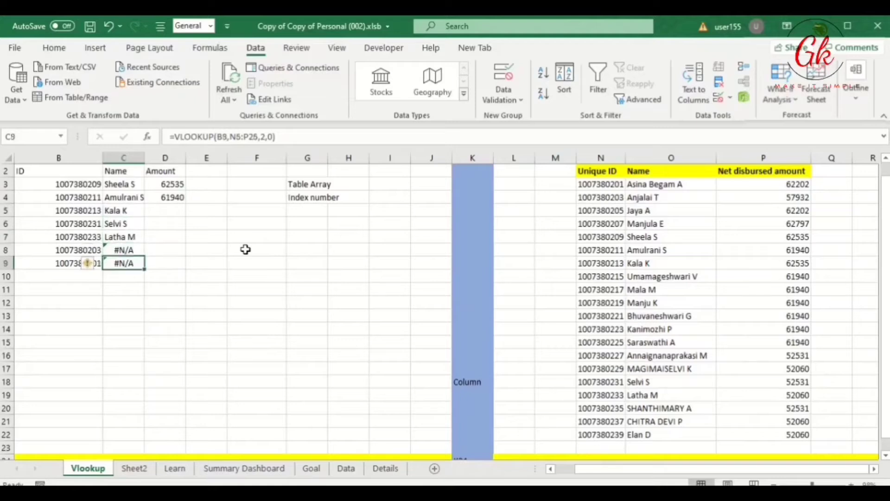
key(Up)
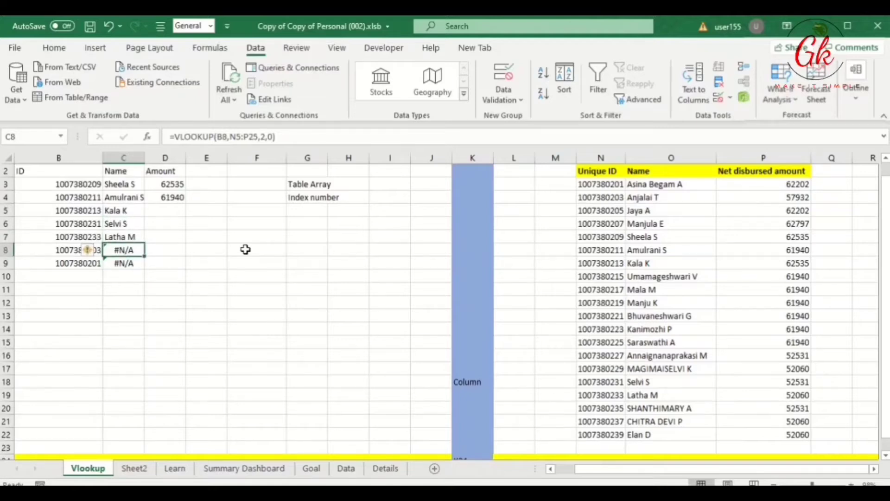
Step: Inspect the highlighted table array of the C8 formula against the full source table
key(F2)
key(Escape)
key(F2)
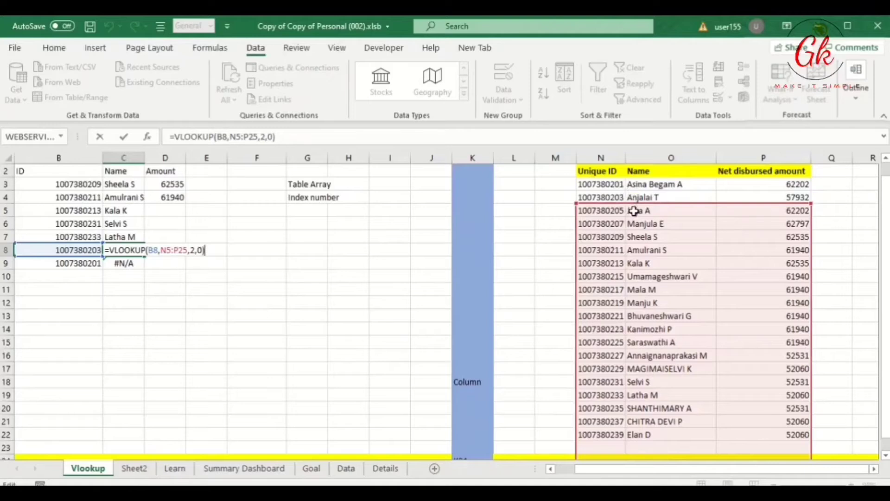
scroll(653, 385, down, 3)
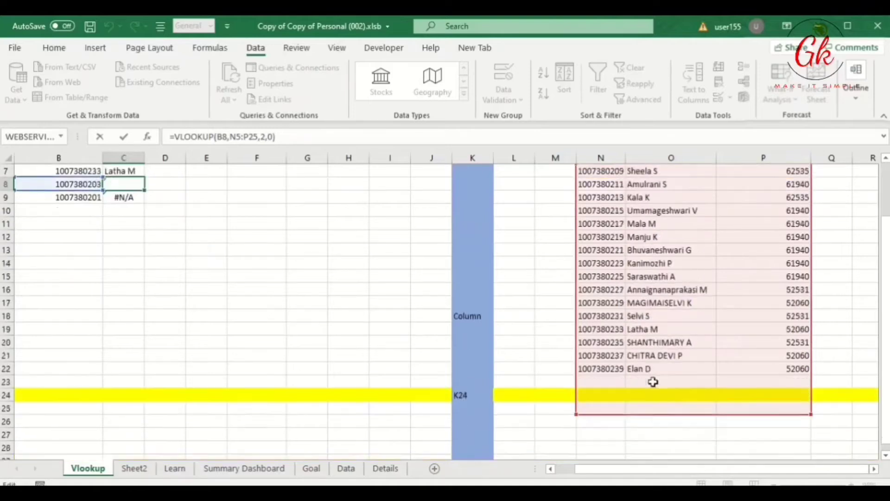
scroll(648, 390, up, 3)
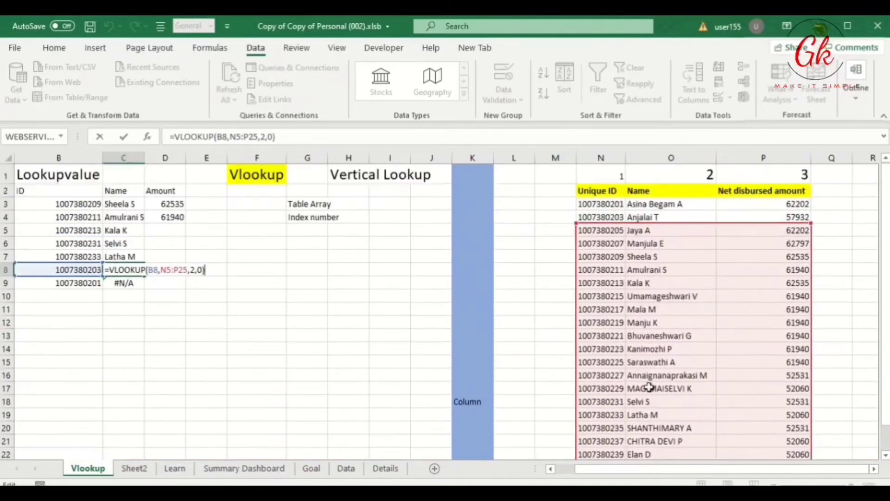
key(Escape)
Step: Check the highlighted lookup ranges of the C5:C9 formulas one by one to see how the table array shifts
key(Up)
key(F2)
key(Escape)
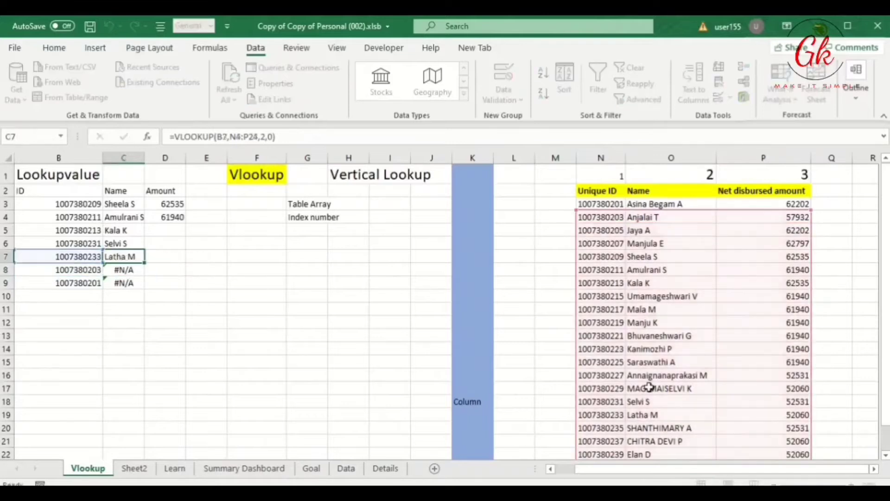
key(Up)
key(F2)
key(Return)
key(F2)
key(Escape)
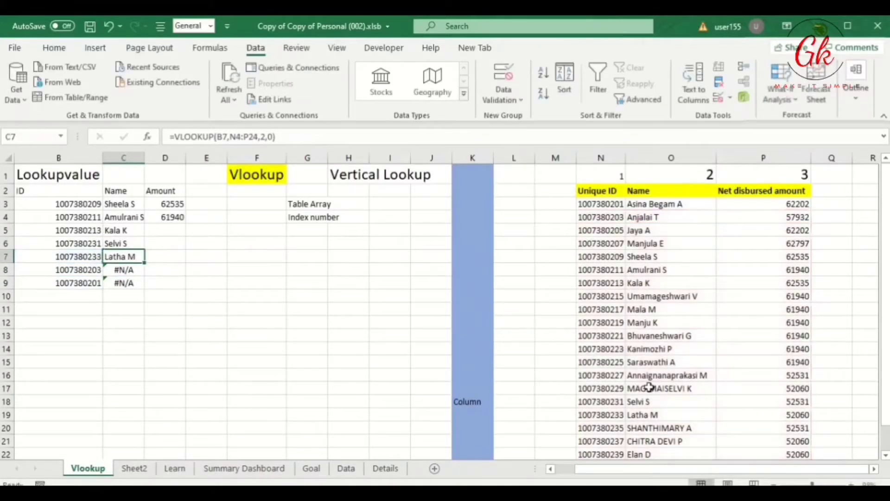
key(Up)
key(Up)
key(F2)
key(Return)
key(F2)
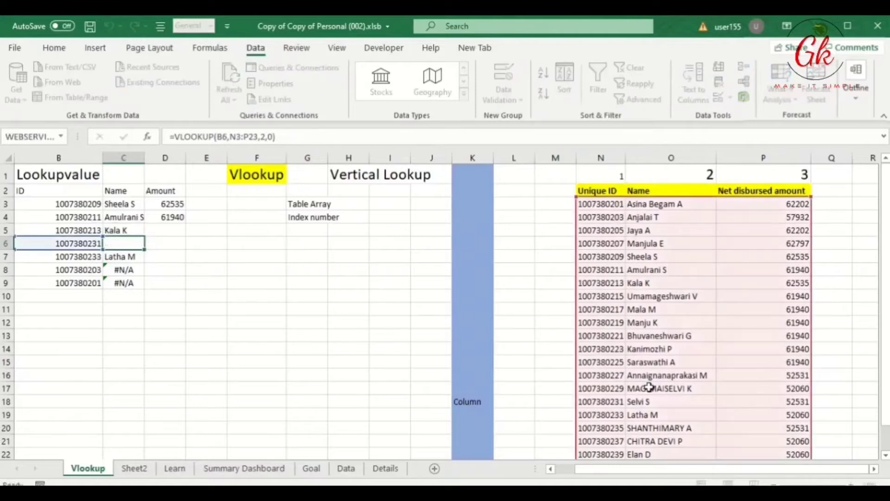
key(Return)
key(F2)
key(Return)
key(F2)
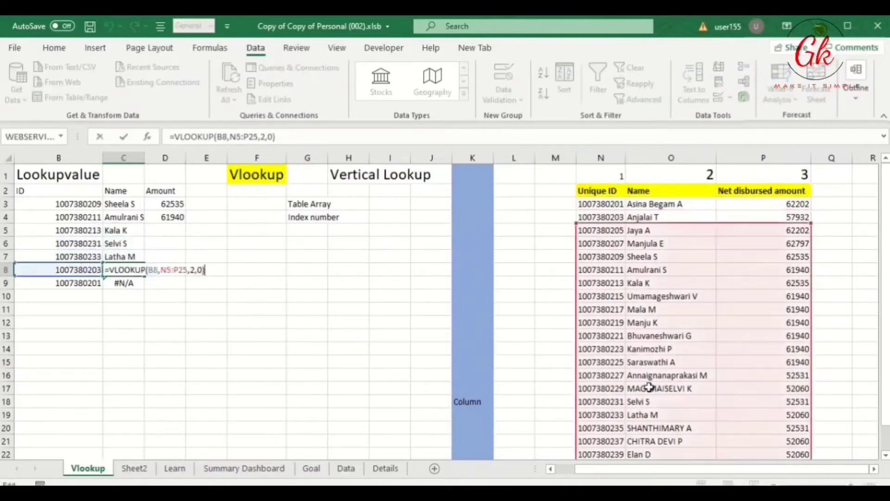
key(Return)
key(F2)
key(Escape)
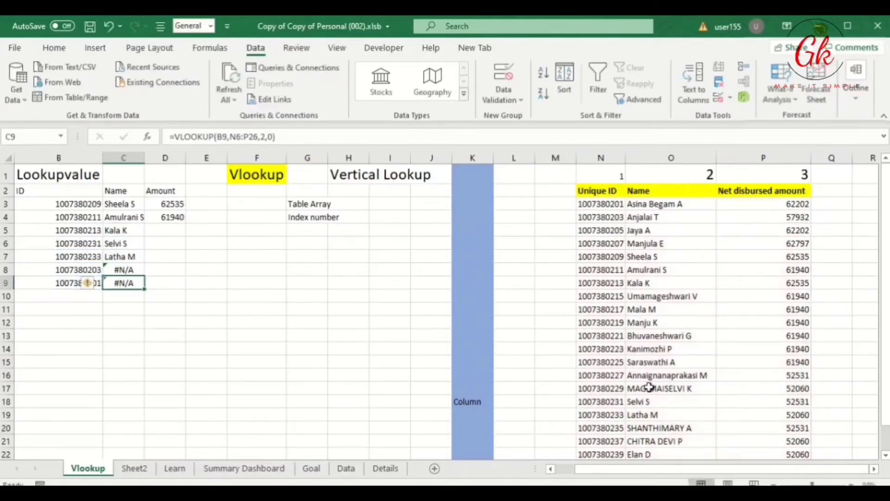
Step: Enter the note F4 in cell F8 of the Vlookup sheet
click(253, 265)
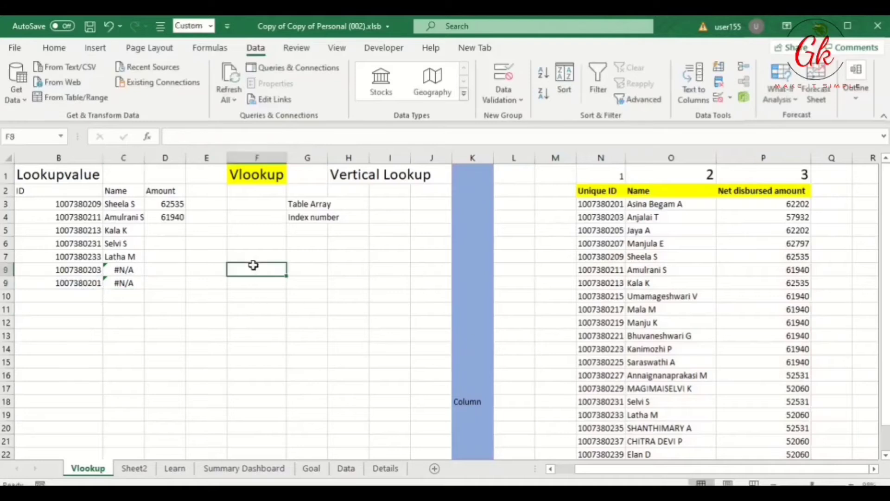
text(F4)
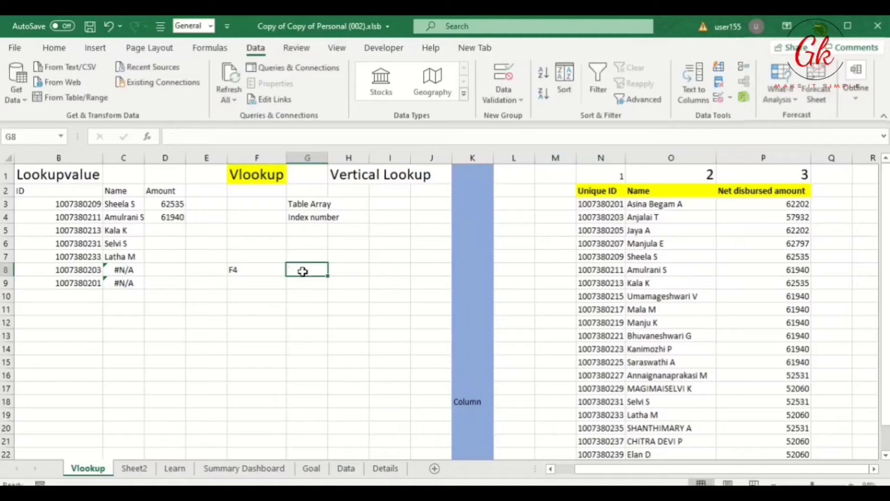
click(238, 268)
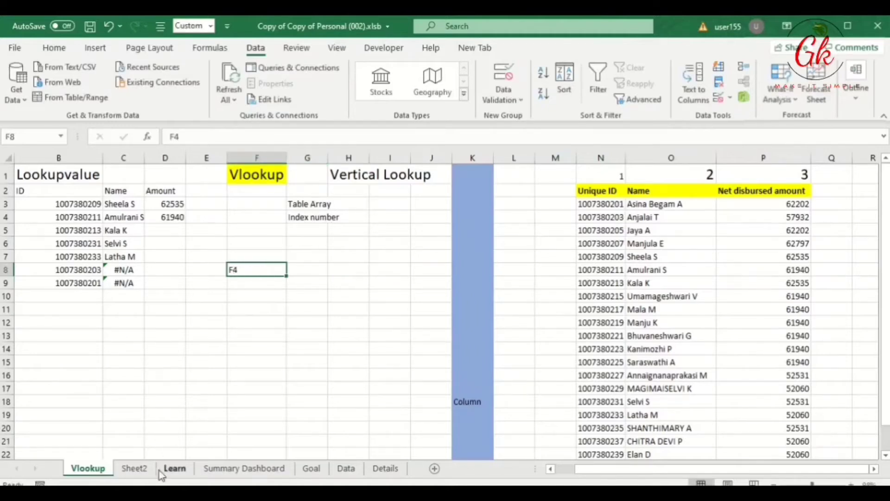
Step: On Sheet2, review the No Lock, Full Lock, Column Lock and Row Lock examples, selecting L2:N3
click(134, 469)
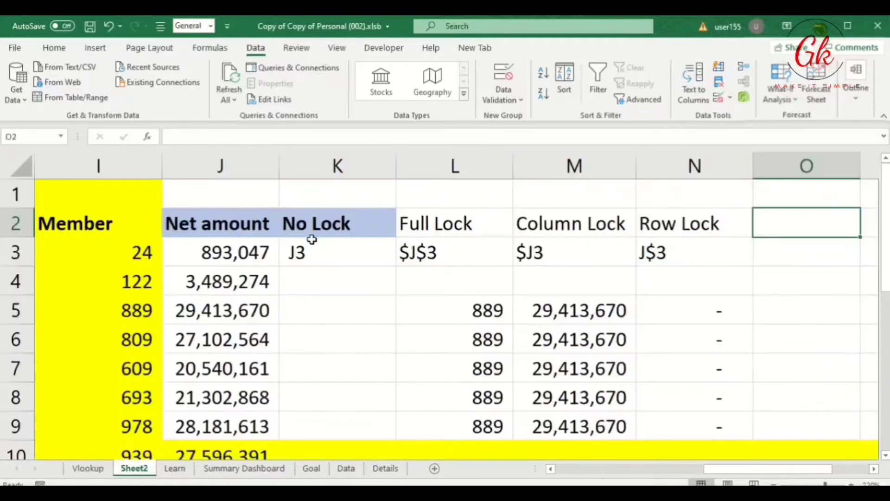
click(315, 223)
key(Right)
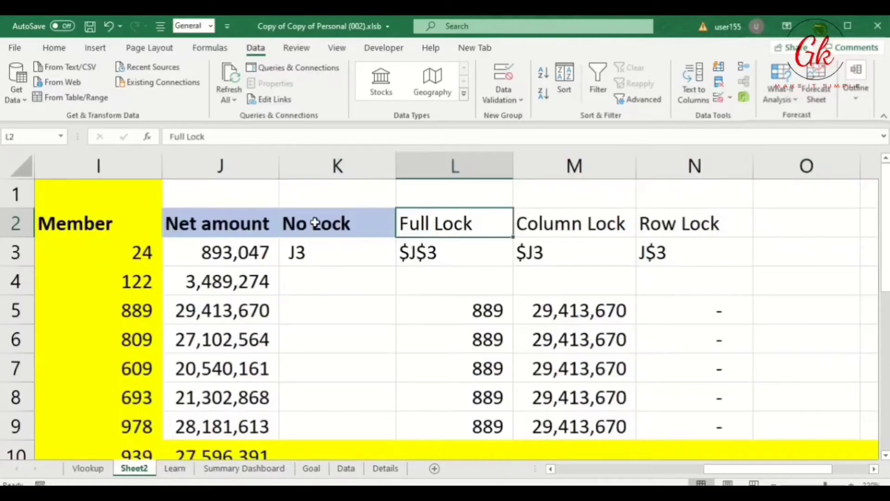
key(Right)
key(Right)
key(shift+Down)
key(shift+Left)
key(shift+Left)
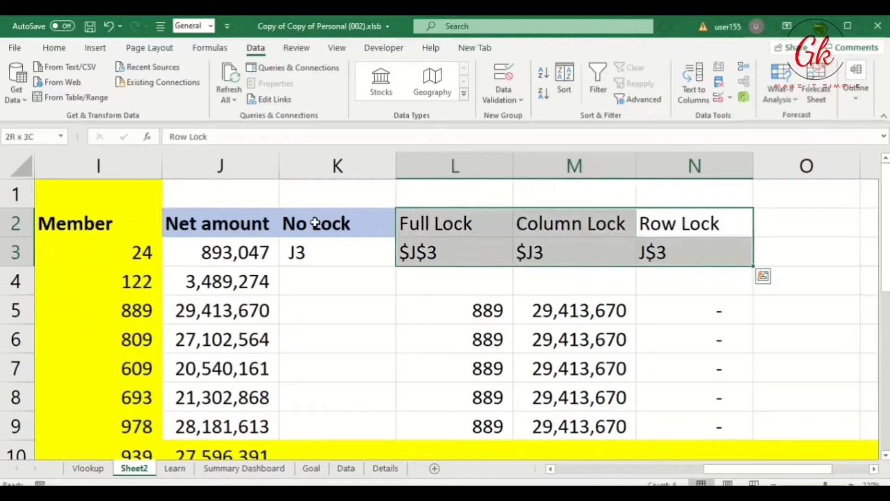
Step: Highlight the Full Lock example in L2:L3 of Sheet2 with a yellow fill
key(shift+Left)
click(431, 223)
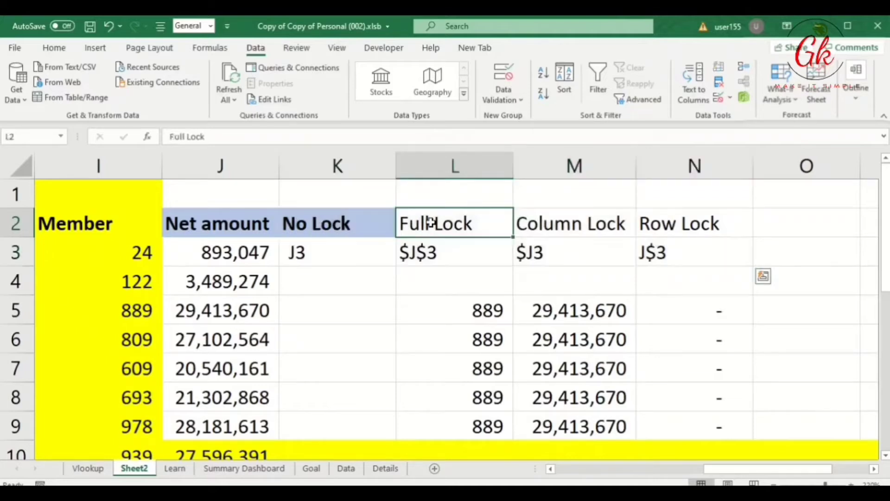
key(shift+Down)
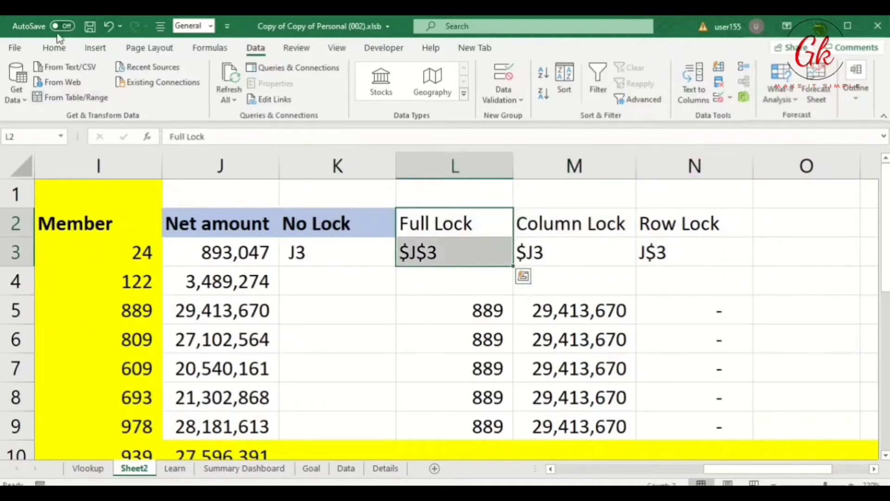
click(55, 48)
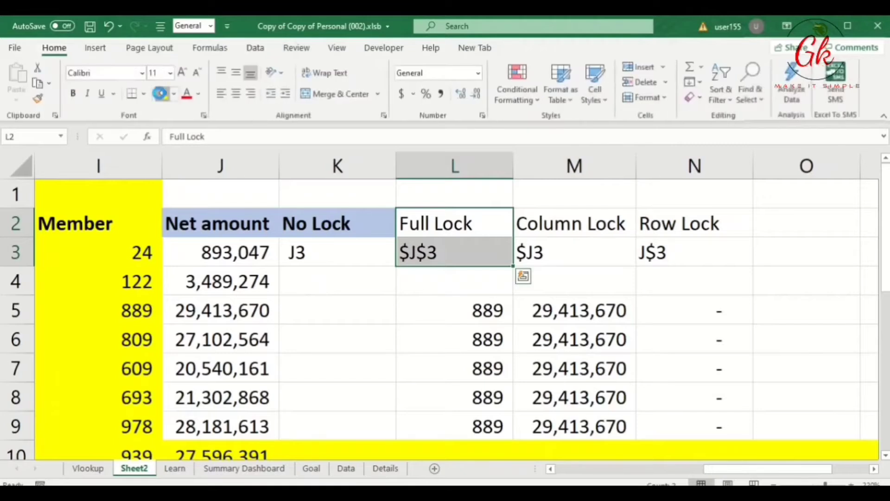
click(161, 94)
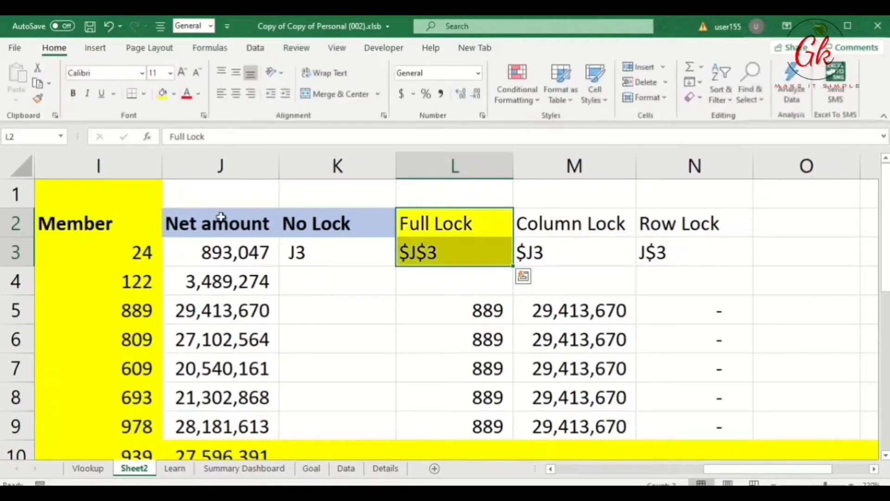
Step: On the Vlookup sheet, fully lock the table array in the C5 formula as $N$2:$P$22
click(88, 469)
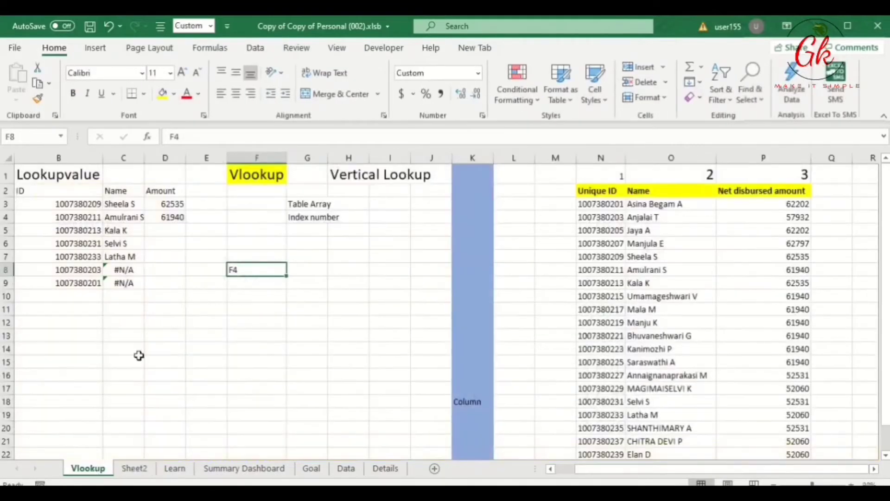
click(121, 231)
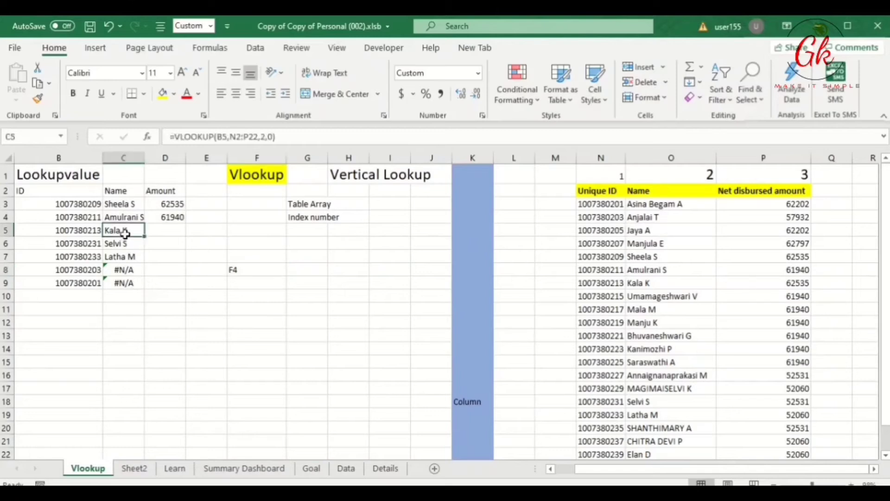
click(245, 137)
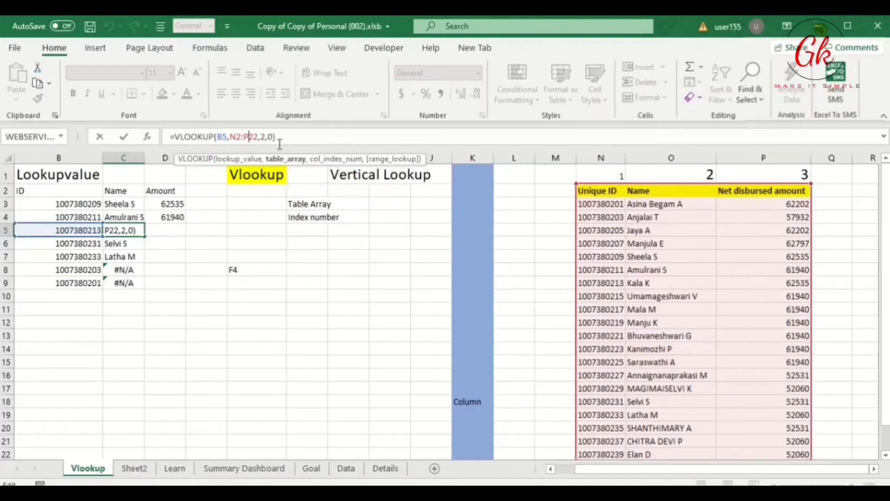
key(F4)
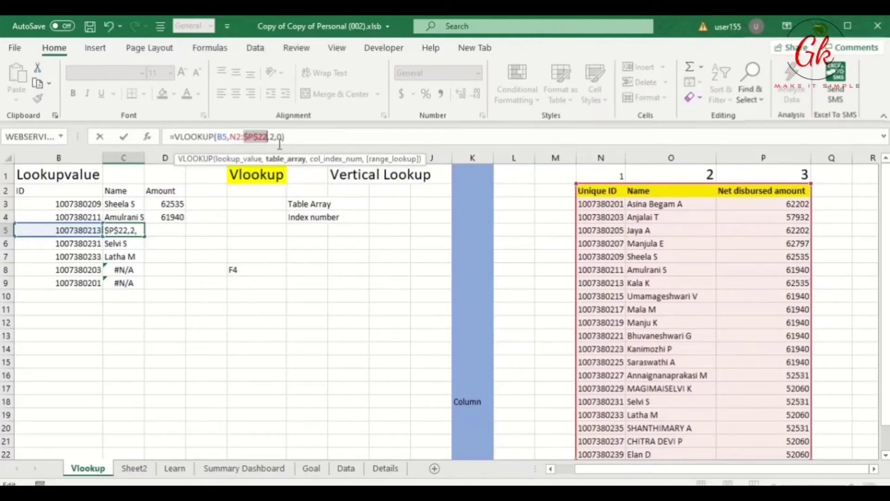
click(237, 137)
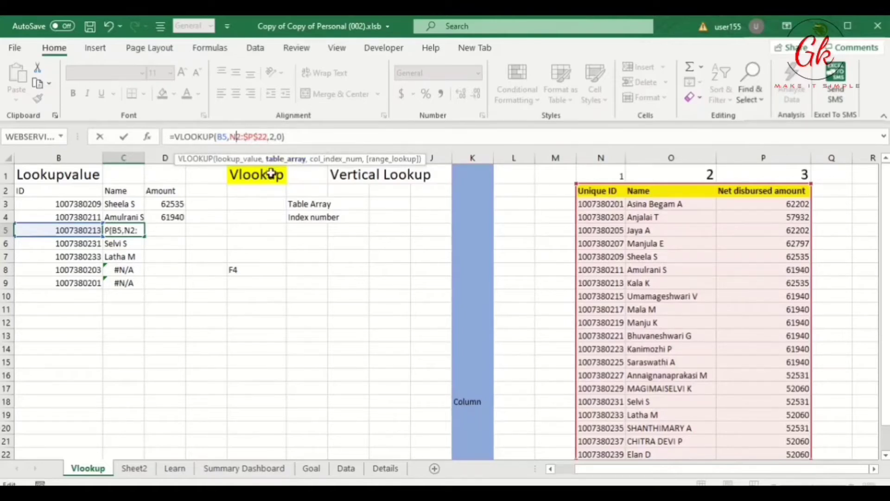
key(F4)
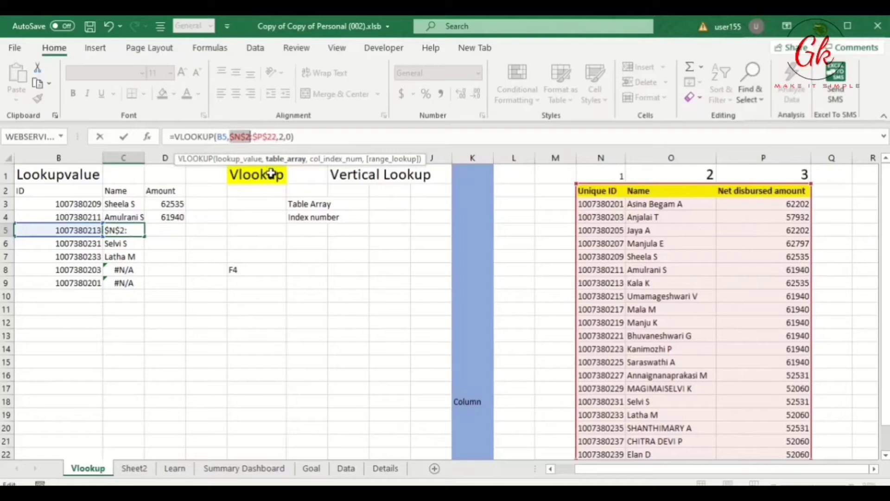
key(Return)
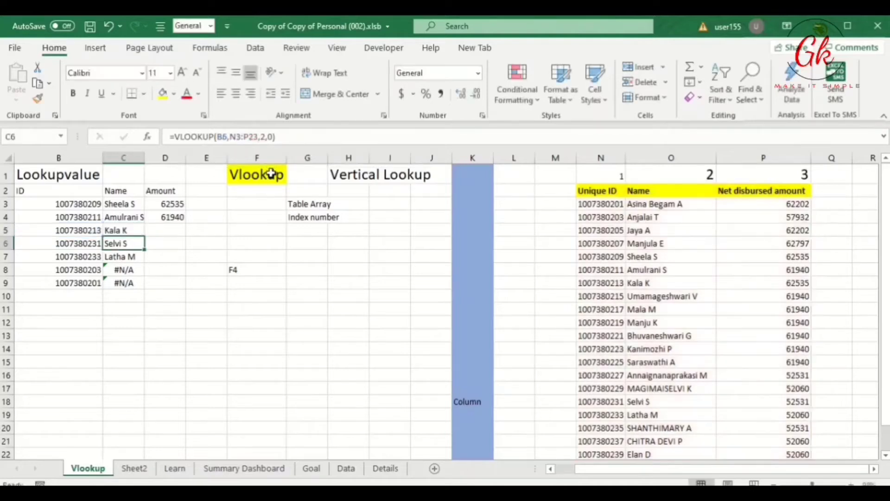
Step: Copy the locked VLOOKUP formula from C5 down through C9
key(Up)
key(ctrl+c)
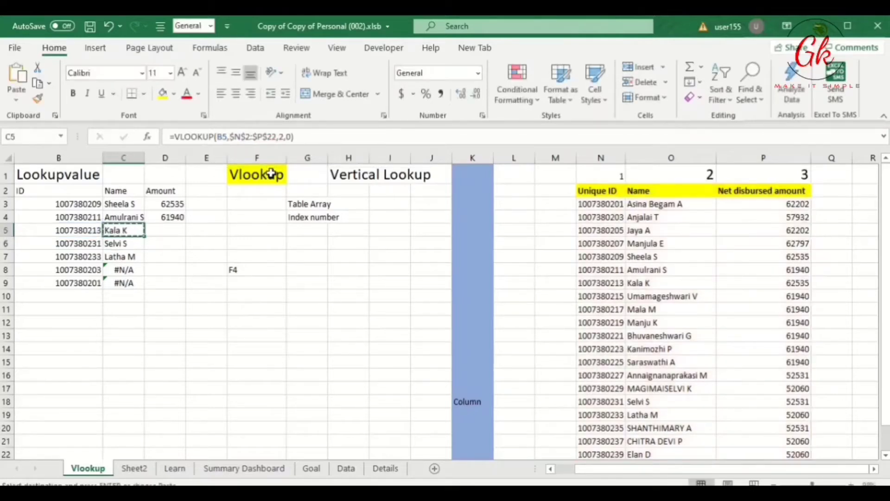
key(shift+Down)
key(shift+Down)
key(shift+Down)
key(shift+Down)
key(ctrl+v)
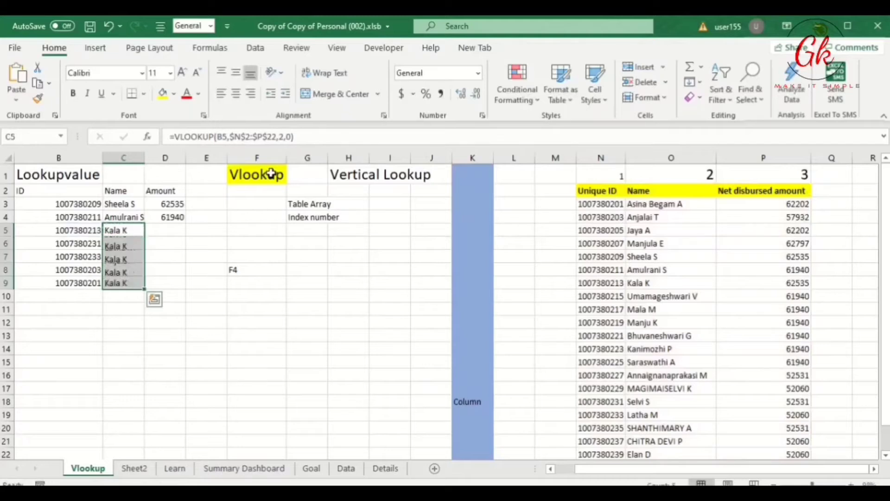
Step: Inspect the C8 and C9 formulas to check which source range their table array covers
key(Right)
key(Left)
key(Down)
key(Down)
key(Down)
key(Down)
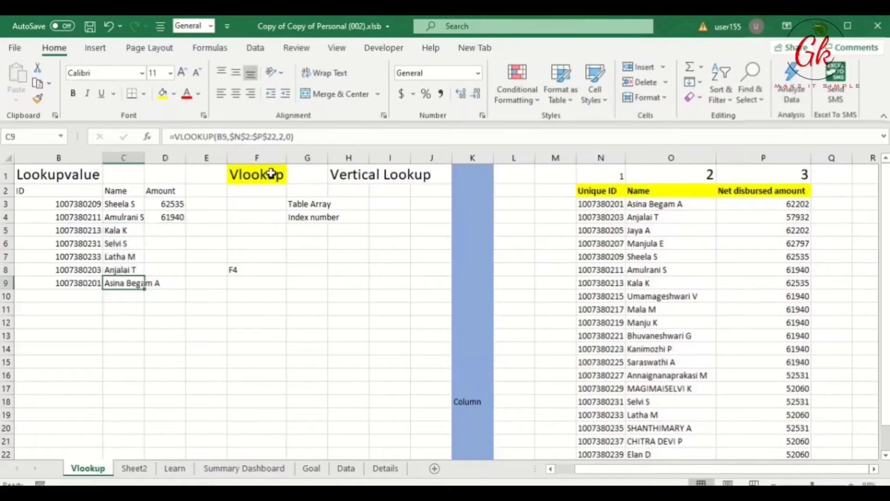
key(F2)
key(Escape)
key(Up)
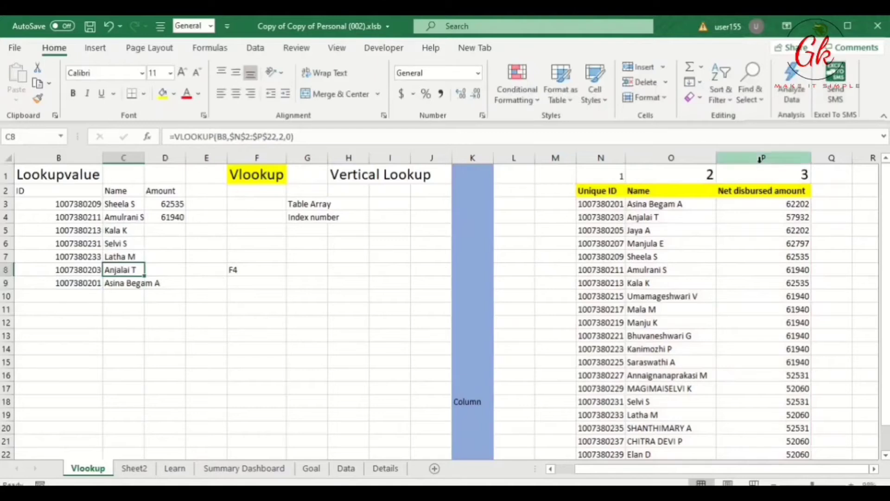
key(F2)
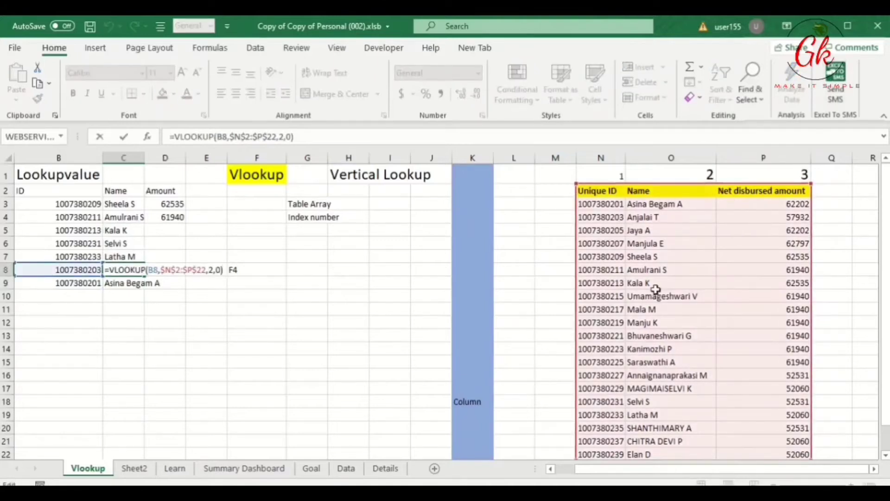
key(Escape)
key(Down)
key(F2)
key(Escape)
key(Right)
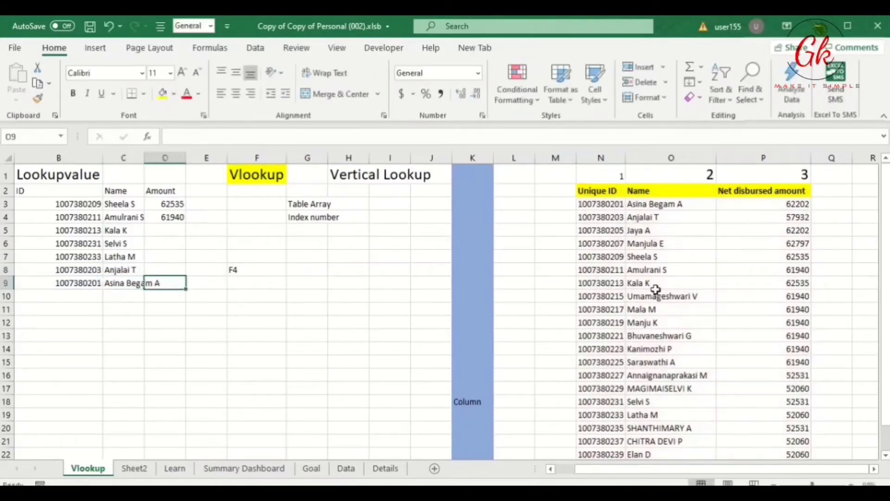
Step: Start a VLOOKUP formula in D5 of the Amount column with B5 as the lookup value
key(ctrl+Up)
key(Down)
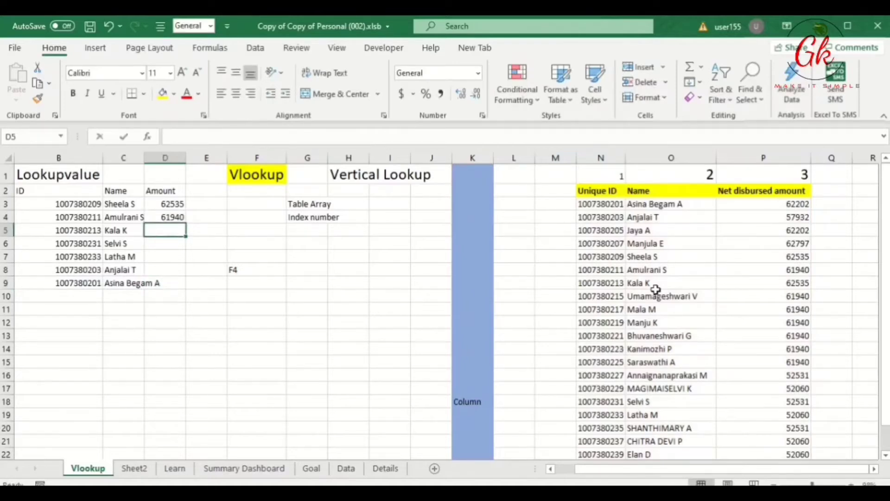
text(=VLOOK)
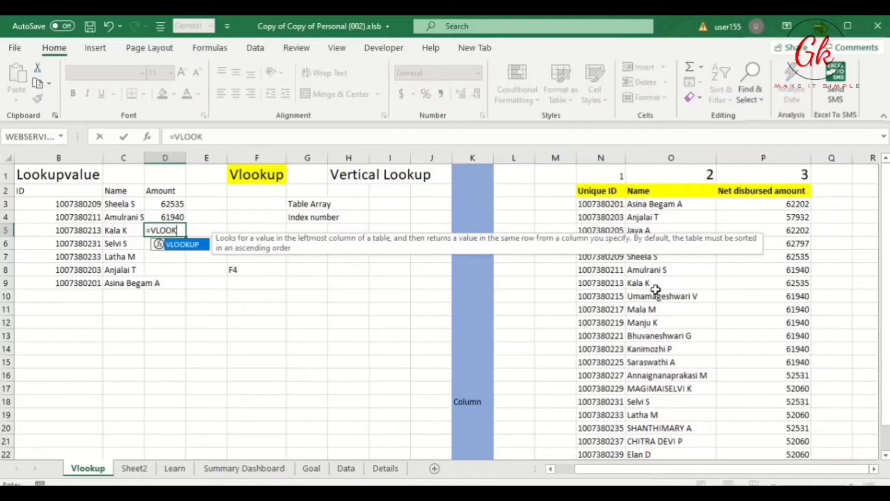
text(UP()
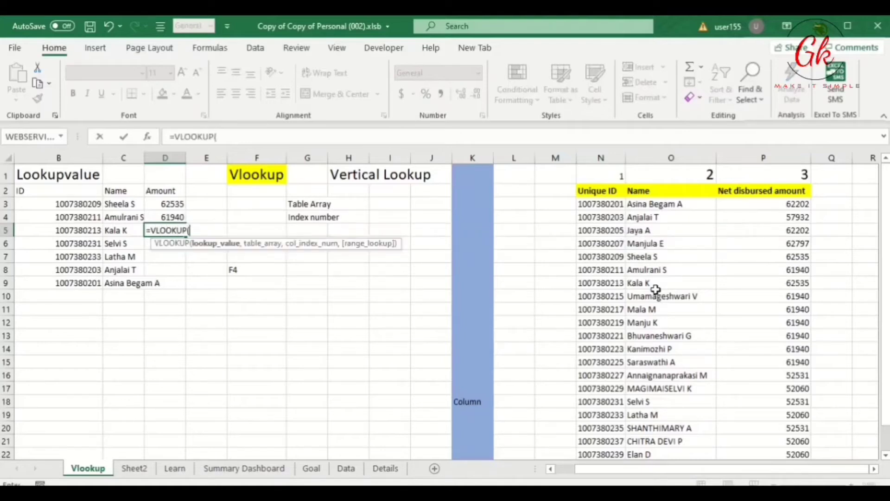
key(Left)
key(Left)
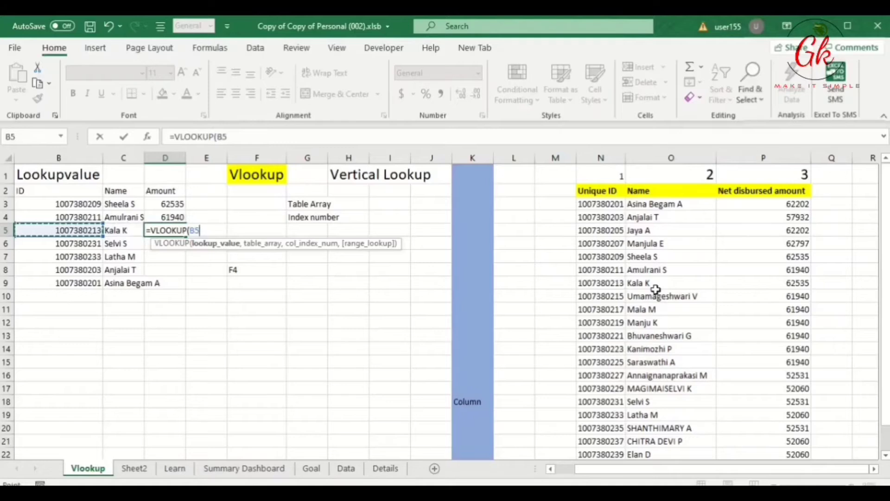
text(,)
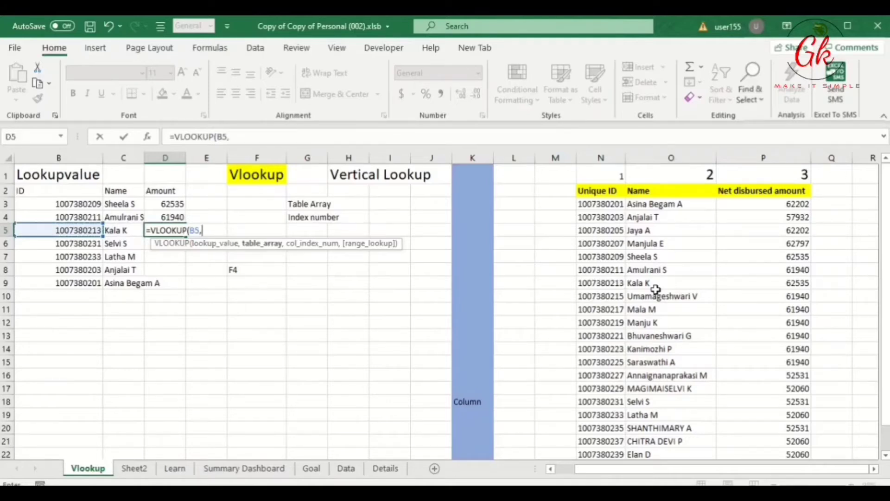
Step: Set the D5 formula's table array to N2:P28, including spare rows below the data, and fully lock it as $N$2:$P$28
drag(590, 200, 589, 200)
key(shift+Right)
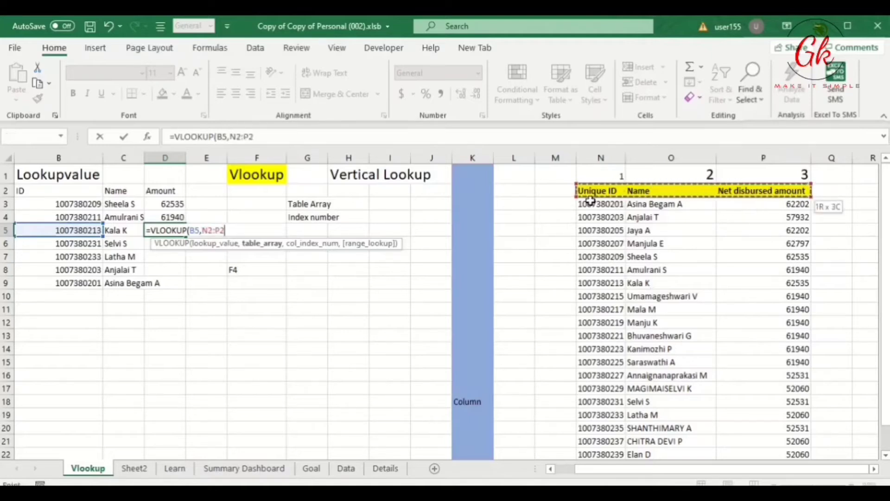
key(ctrl+shift+Down)
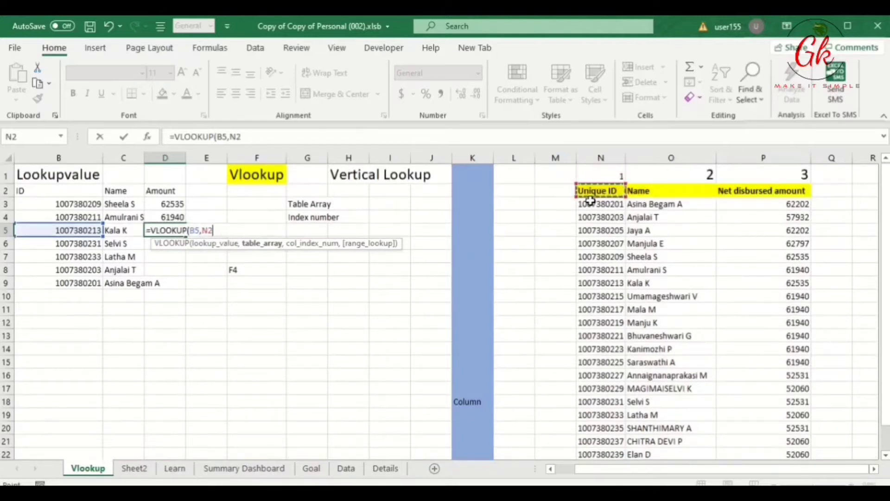
key(shift+Right)
key(shift+Right)
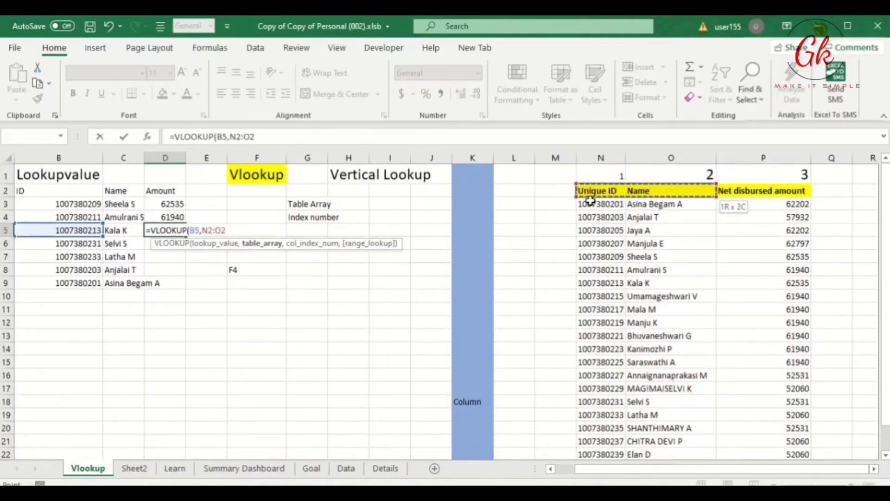
key(ctrl+shift+Down)
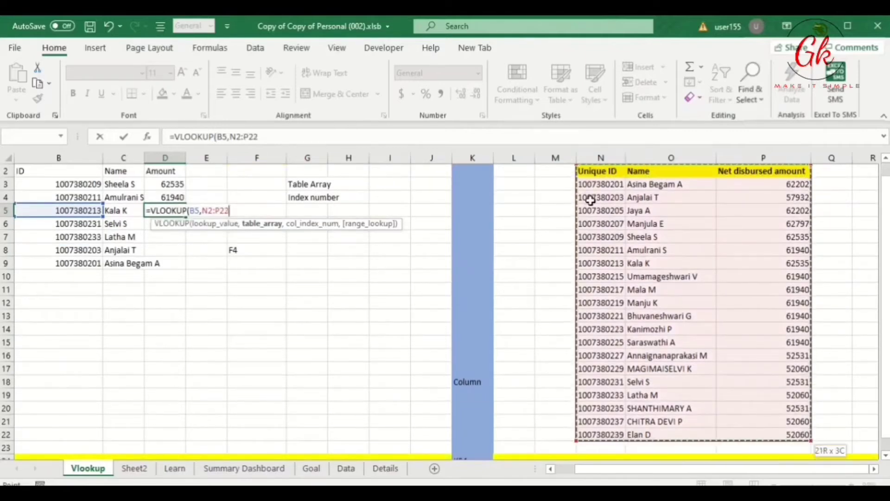
key(shift+Down)
key(shift+Down)
key(shift+Down)
key(shift+Down)
key(shift+Down)
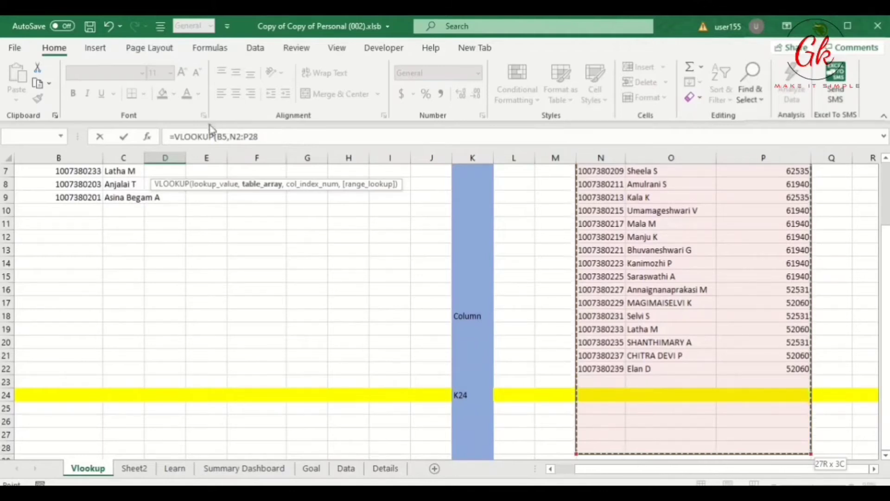
key(F4)
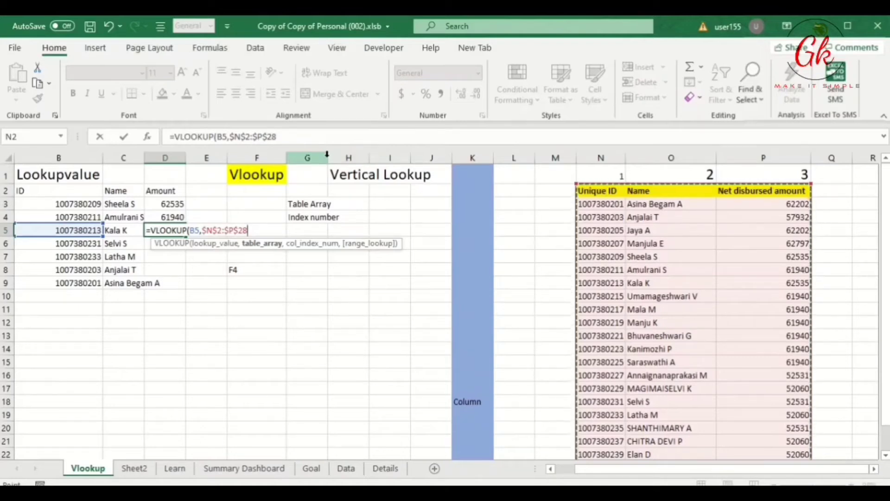
Step: Complete the D5 formula with column index 3 and exact match 0
text(,3)
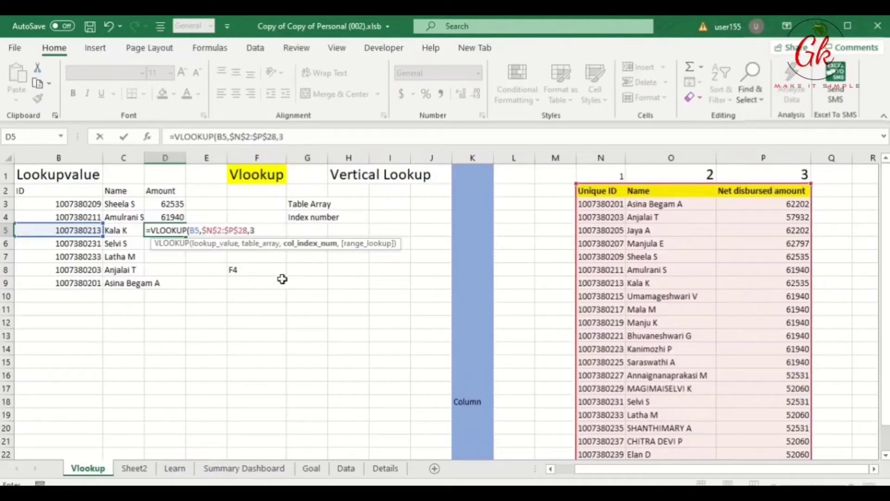
text(,)
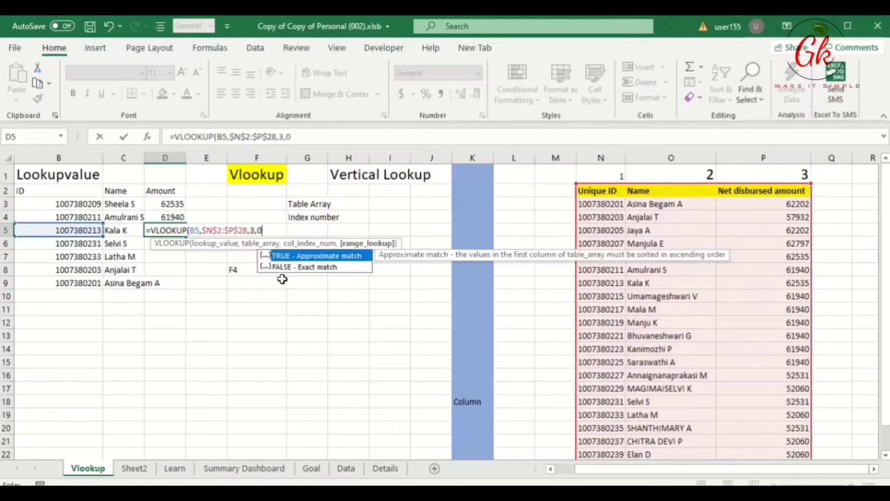
text(0))
key(Return)
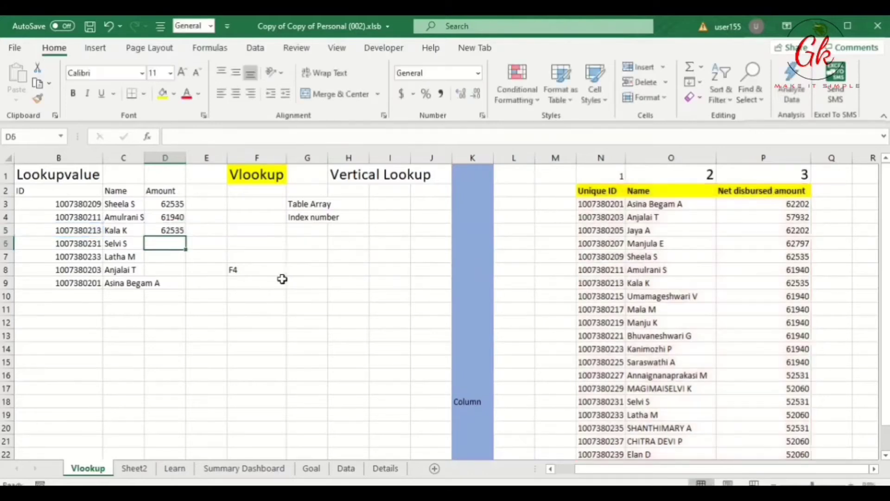
Step: Copy the amount lookup formula from D5 down through D9
key(Up)
key(ctrl+c)
key(shift+Down)
key(shift+Down)
key(shift+Down)
key(shift+Down)
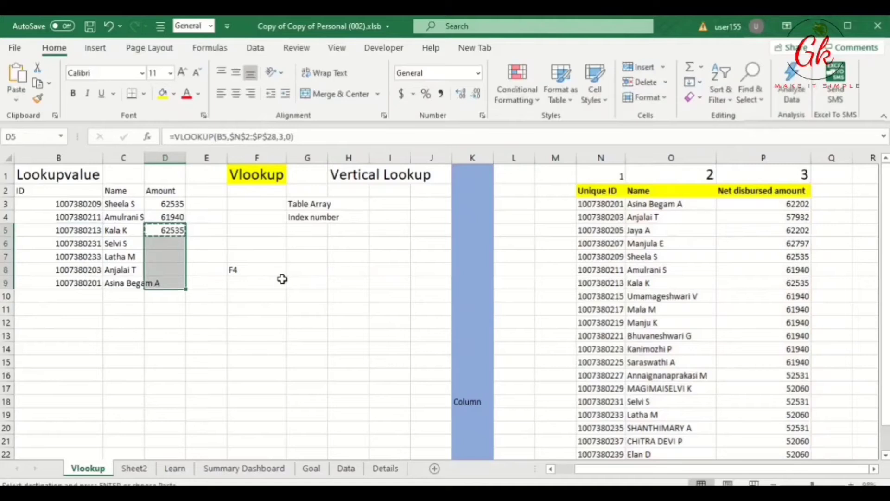
key(ctrl+v)
key(Right)
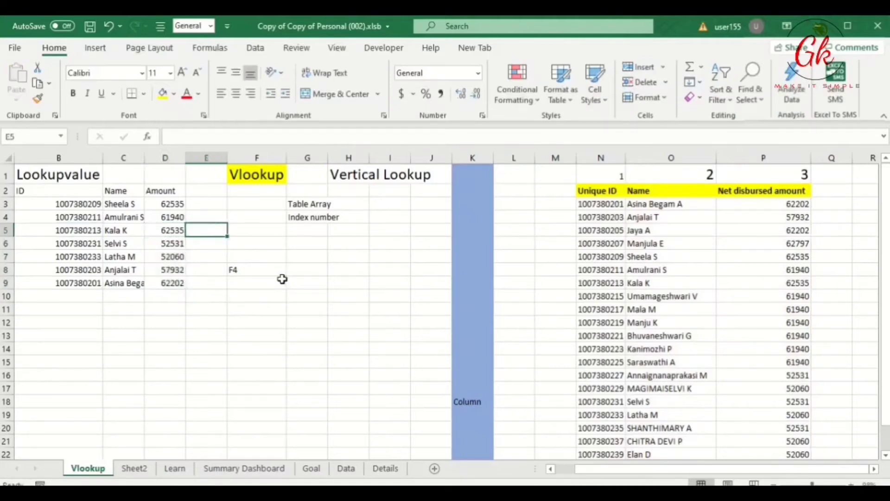
Step: Enter the note "Full lock in table" in cell E5
key(Left)
key(Right)
text(f)
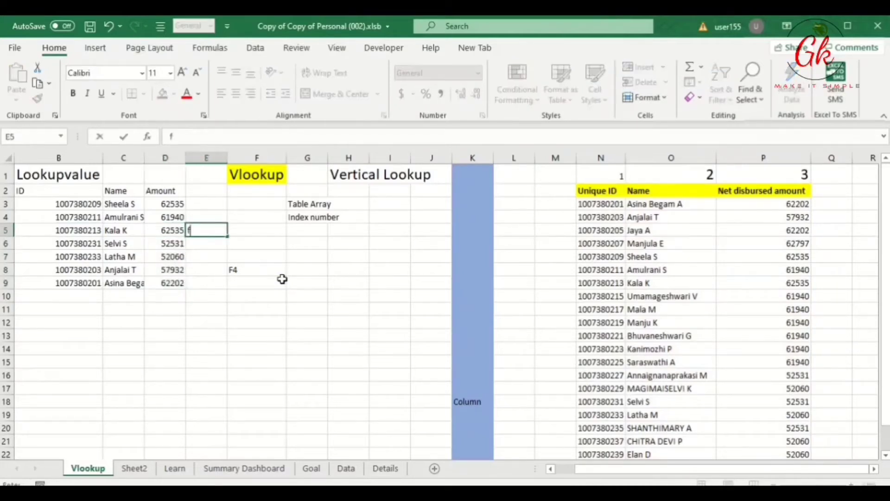
text(UL)
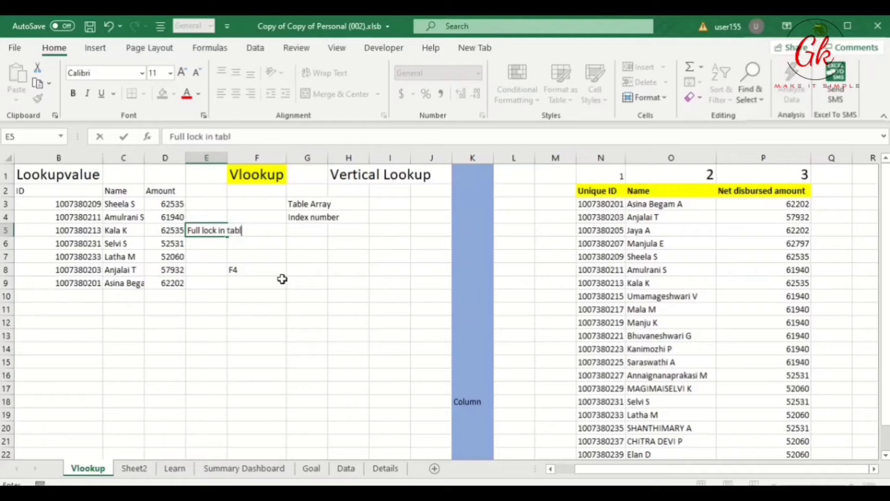
key(Return)
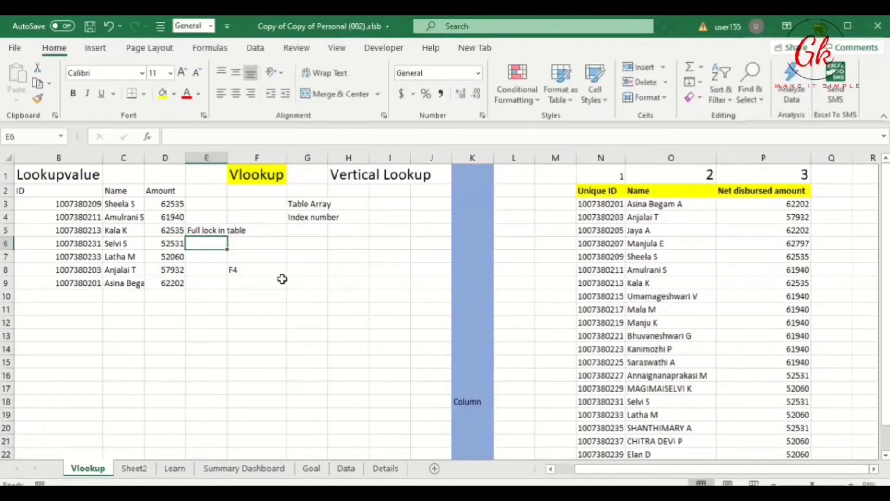
Step: Review the copied lookup formulas in the Name and Amount columns and the source table in columns N to P
key(Left)
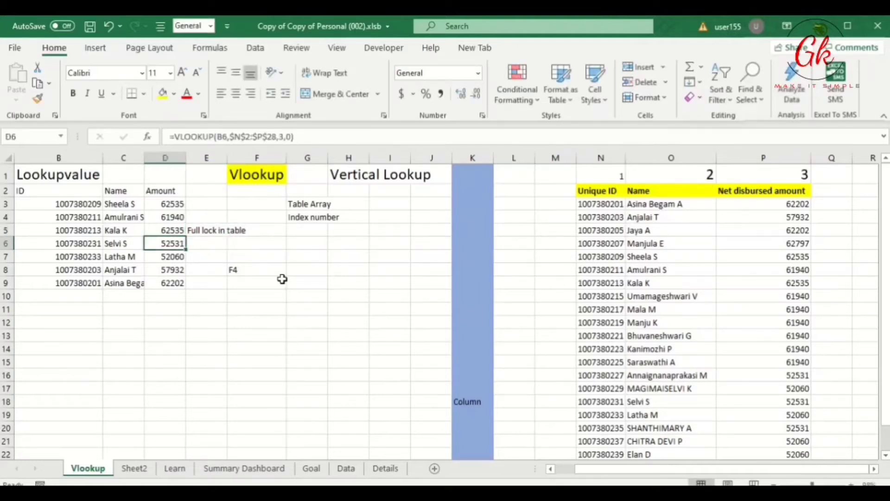
key(Left)
key(Right)
key(Down)
key(Down)
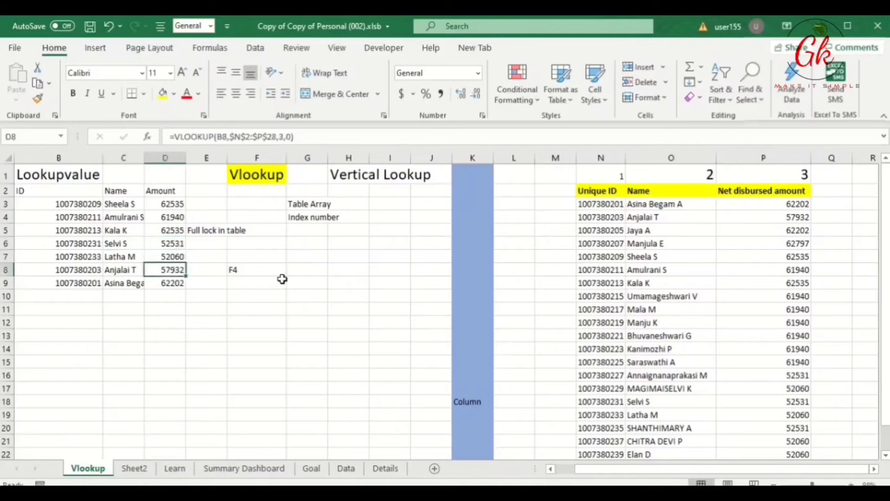
key(Left)
key(Left)
key(Right)
key(Down)
key(Down)
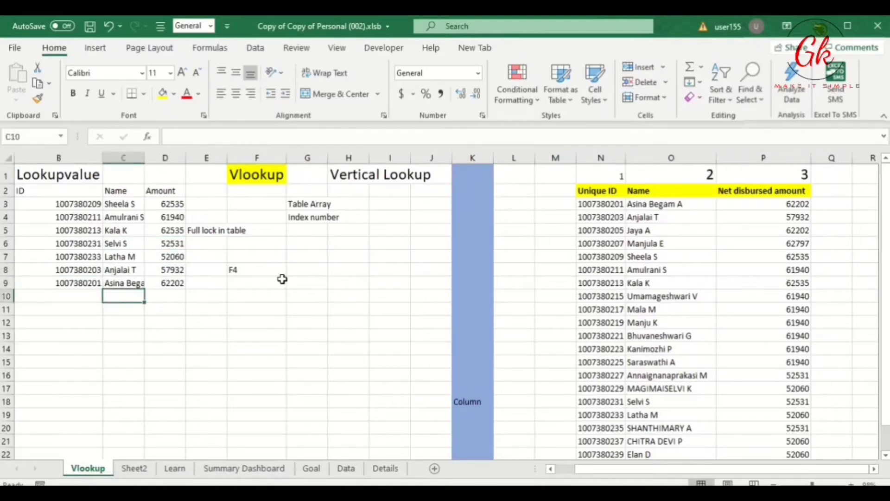
key(Left)
key(Right)
key(Right)
key(ctrl+Right)
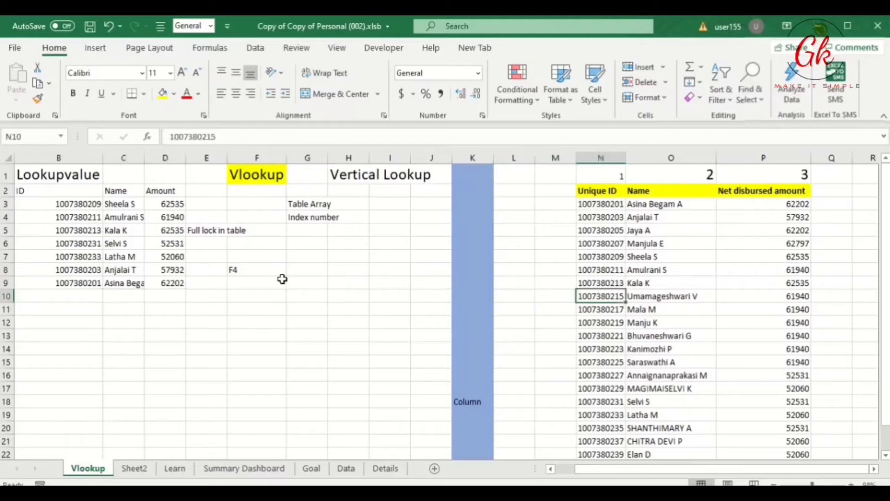
key(ctrl+Up)
key(Down)
key(Down)
key(Left)
key(Left)
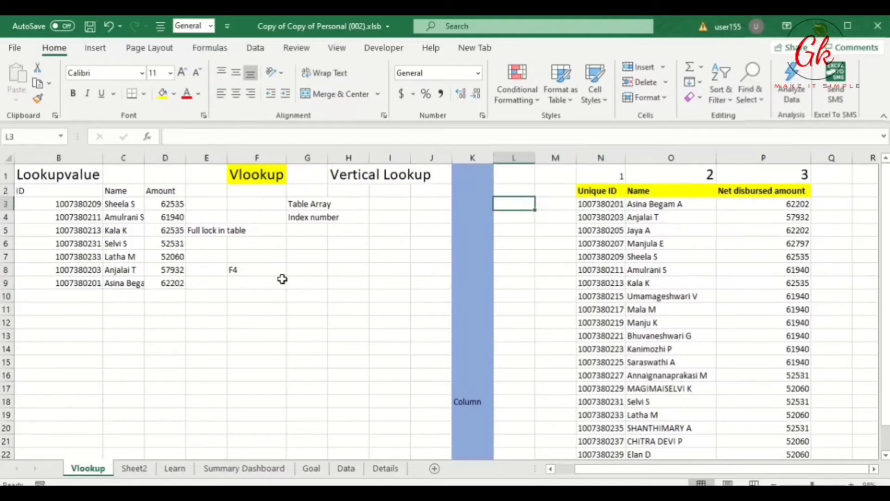
Step: Enter the note "Lookup in another sheet" in cell F11
key(Left)
key(Left)
key(Left)
key(Left)
key(Left)
key(Left)
key(Left)
key(Left)
key(Left)
key(Right)
key(Right)
key(Down)
key(Down)
key(Down)
key(Down)
key(Down)
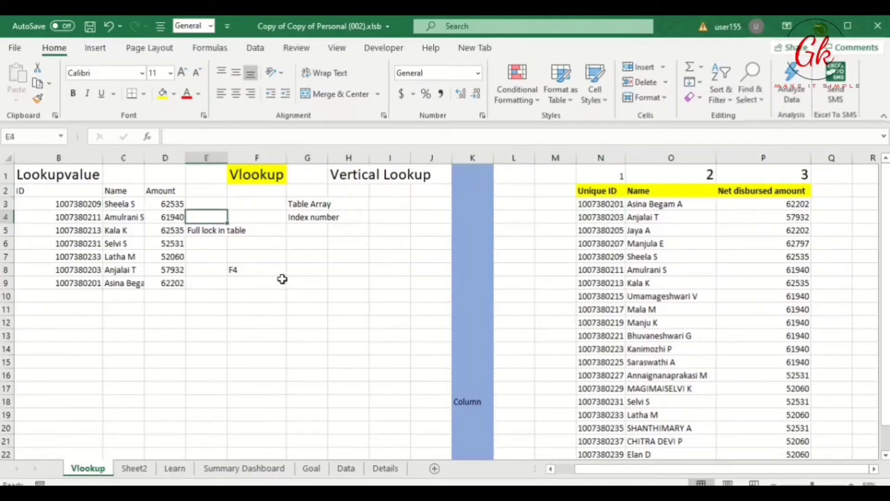
key(Right)
key(Down)
key(Down)
key(Down)
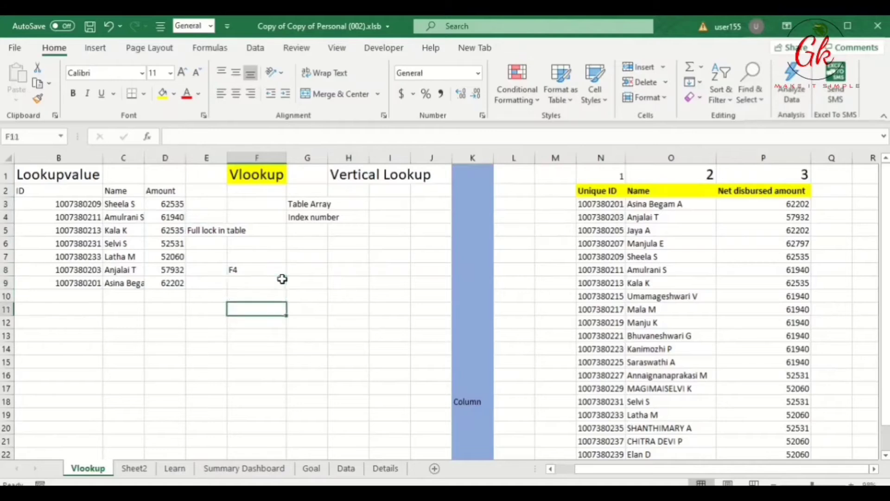
text(Lookup i)
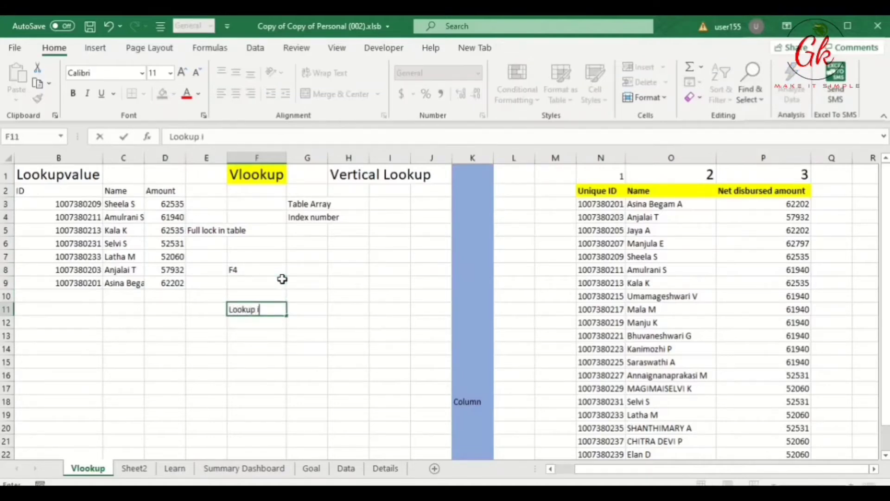
text(n another sheet)
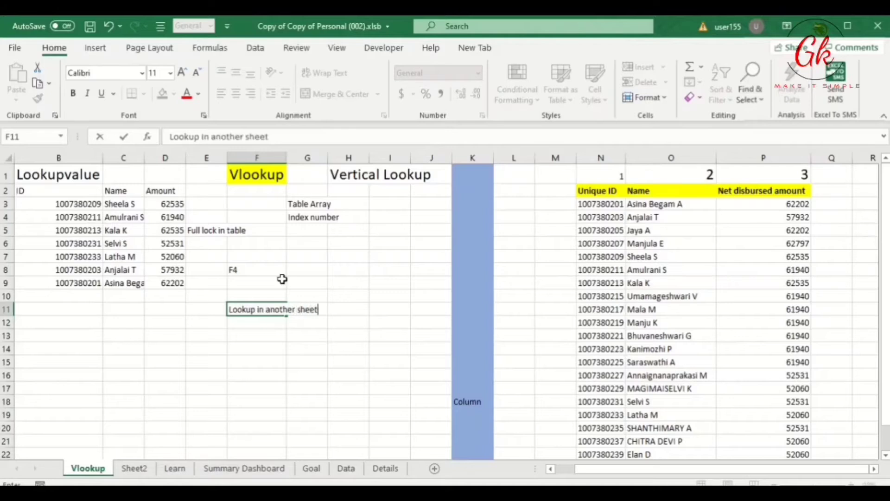
key(Return)
key(Up)
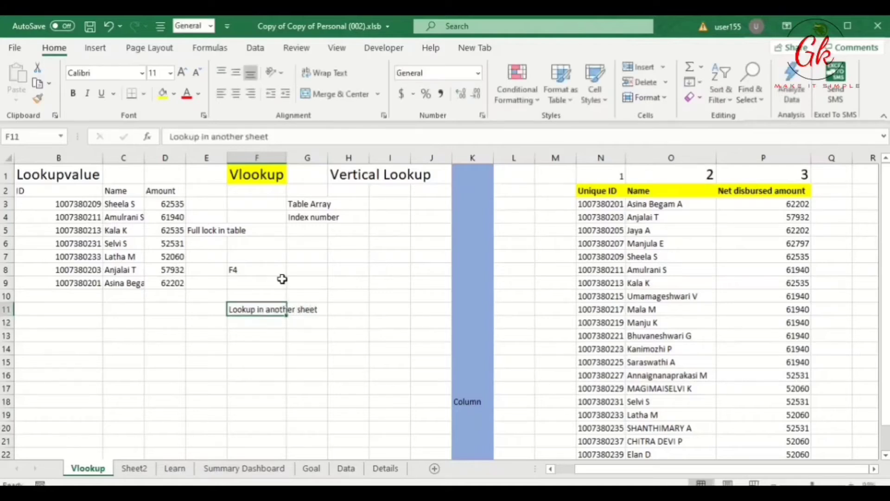
key(Right)
key(Right)
key(Right)
key(Right)
key(Right)
key(Right)
key(Right)
key(Right)
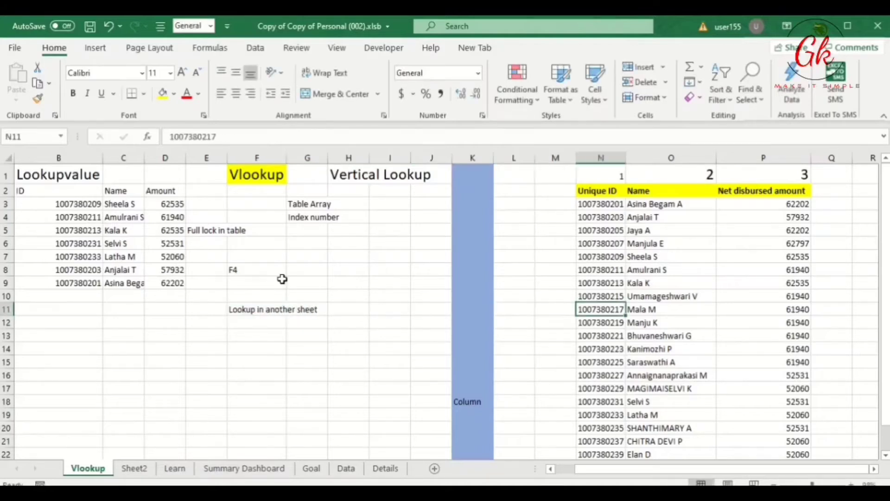
key(ctrl+Up)
key(Down)
key(Down)
key(ctrl+shift+Down)
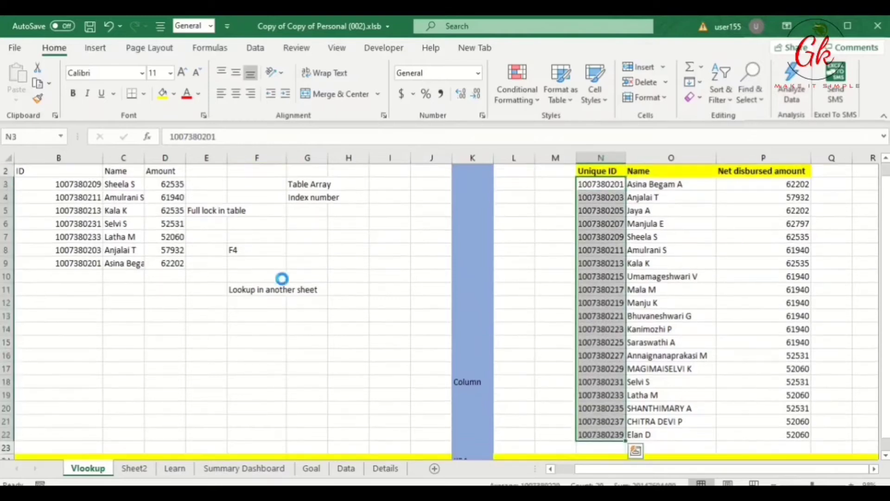
key(ctrl+c)
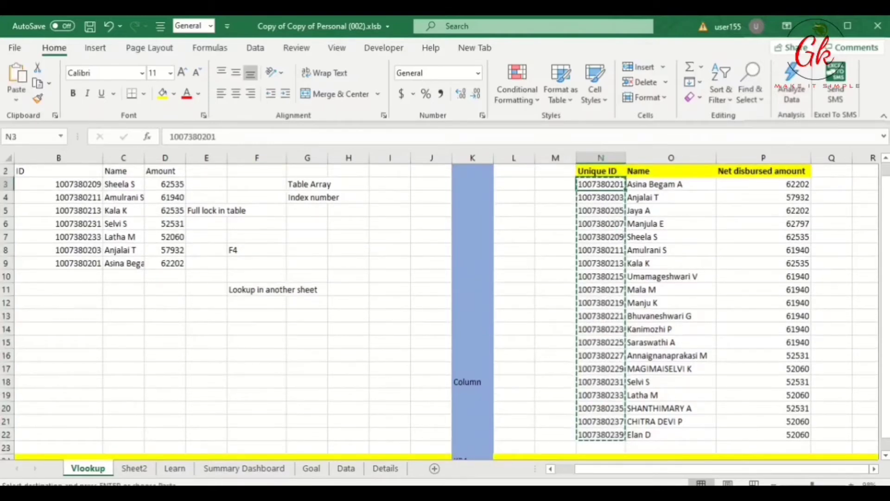
Step: Replace the Vlookup sheet's IDs from B3 down with the Data sheet's Unique IDs from C14715 onward, clearing the old names and amounts
click(346, 468)
click(181, 342)
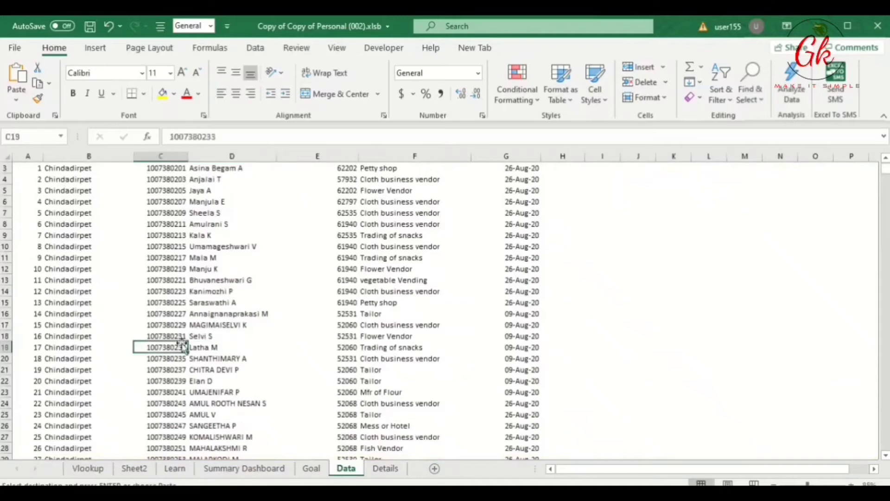
key(ctrl+Down)
key(ctrl+shift+Up)
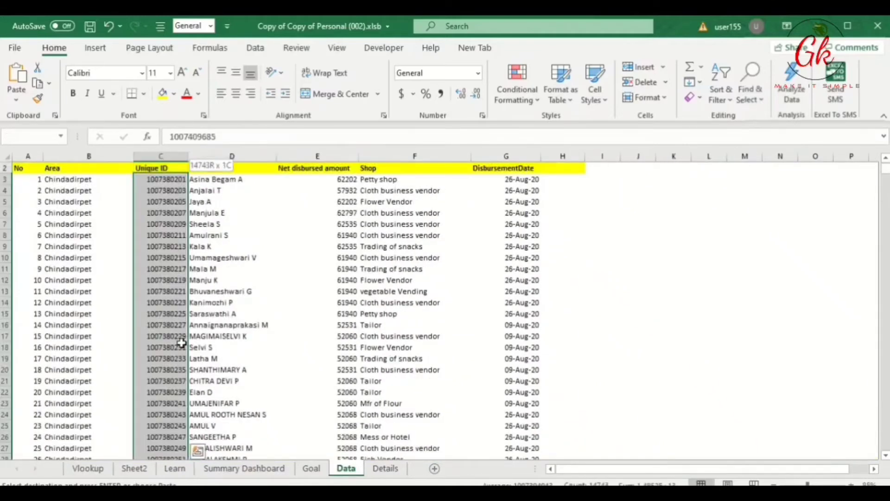
key(shift+Down)
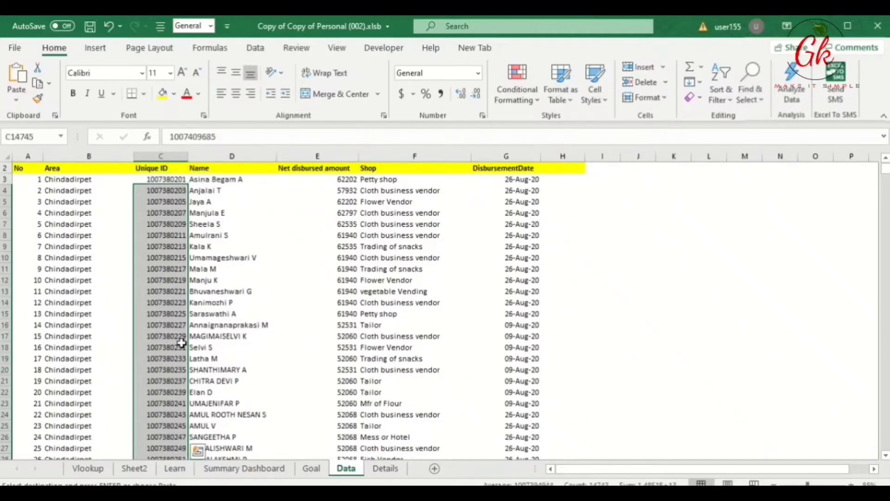
key(Down)
key(Up)
key(shift+Up)
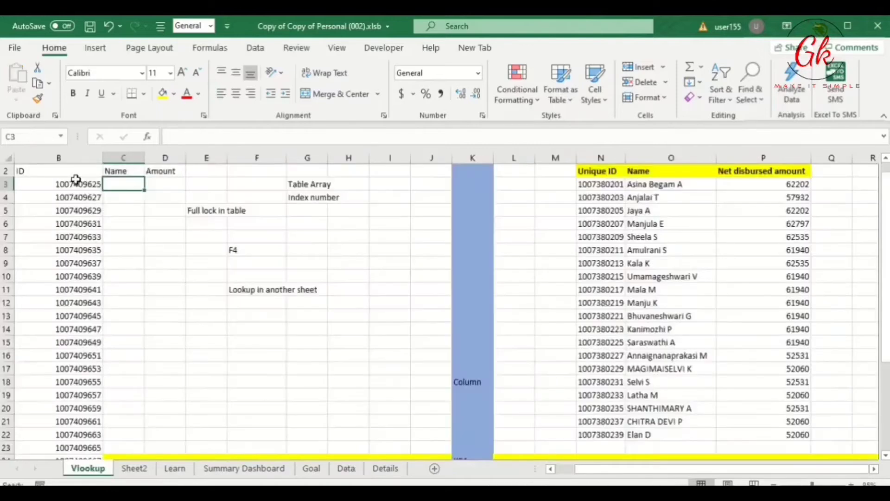
Step: Start a VLOOKUP formula in C3 with B3 as the lookup value and point its table array to the Data sheet
text(=v)
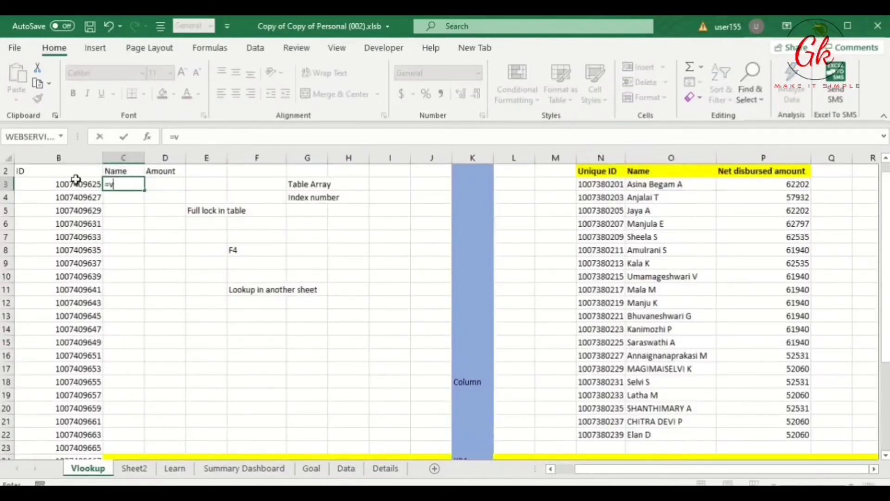
text(lookup()
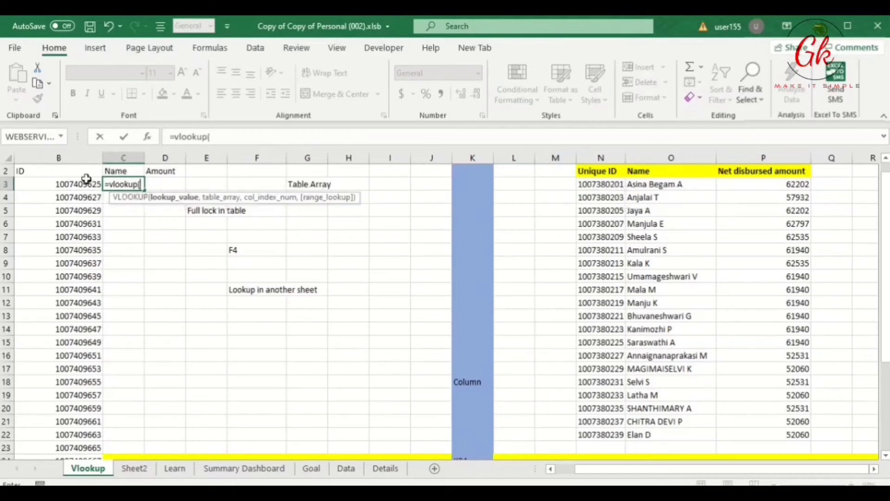
click(73, 185)
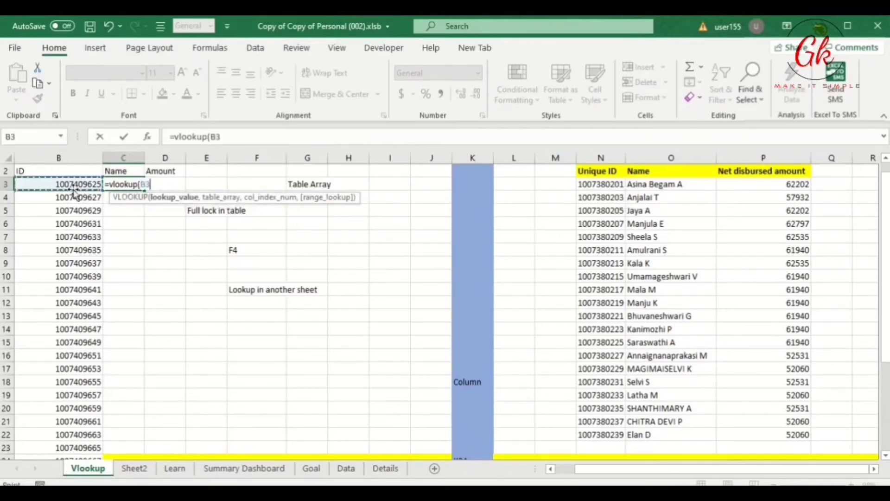
text(,)
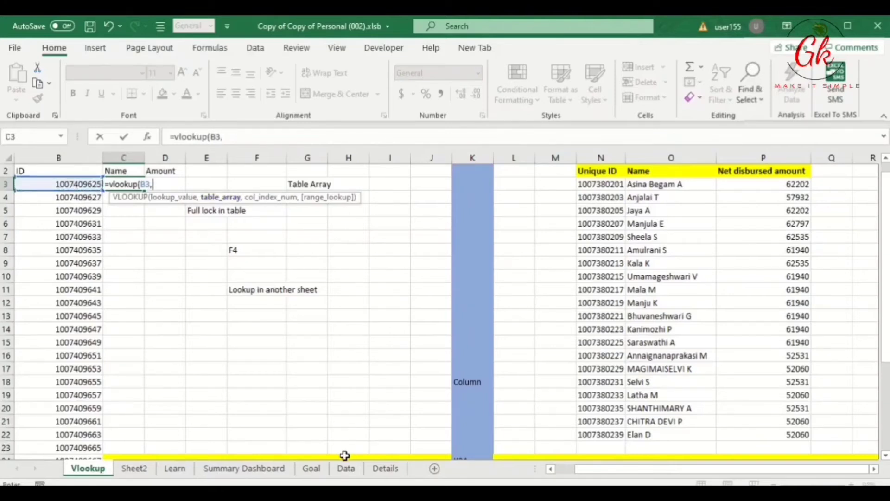
click(353, 471)
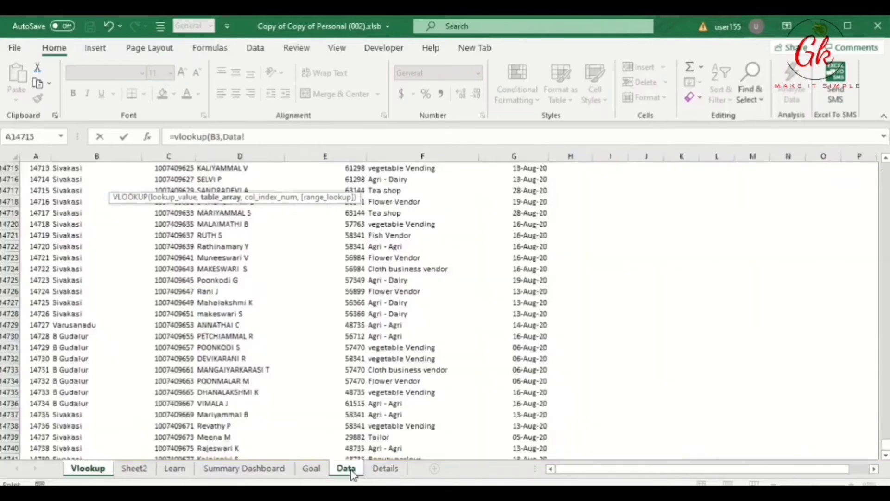
click(198, 348)
key(ctrl+Up)
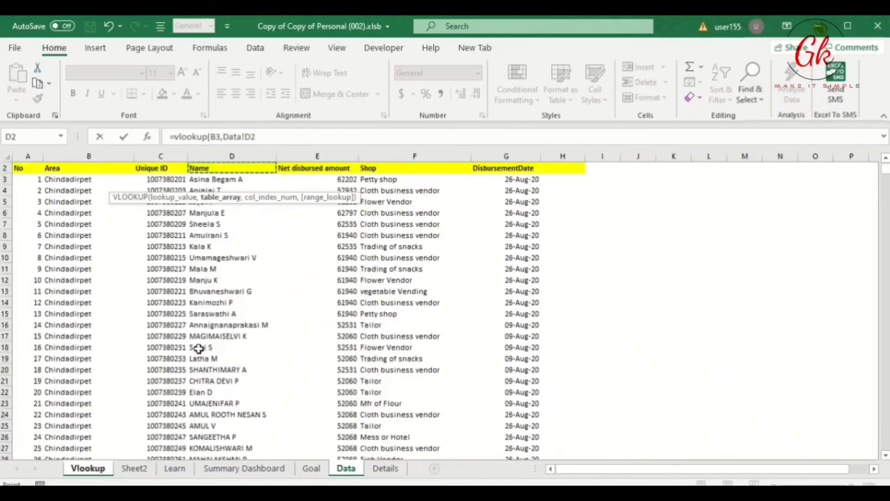
key(Left)
key(shift+Right)
key(shift+Right)
key(shift+Right)
key(shift+Right)
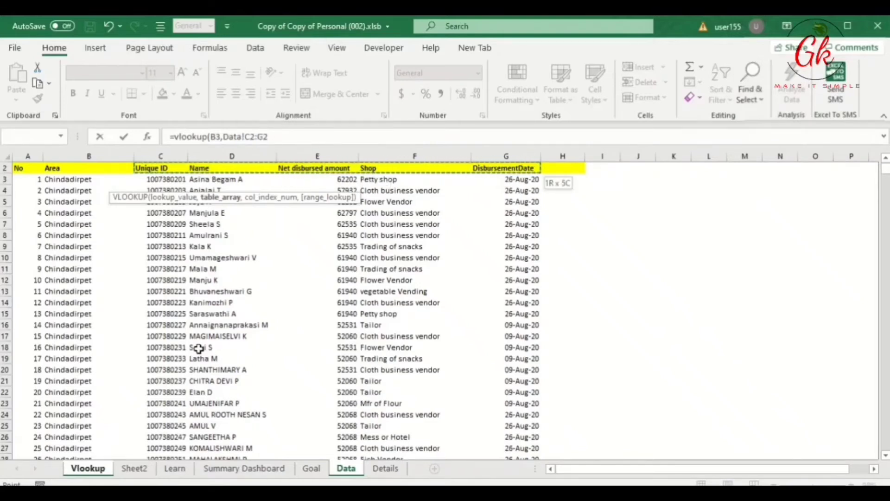
key(Down)
key(Down)
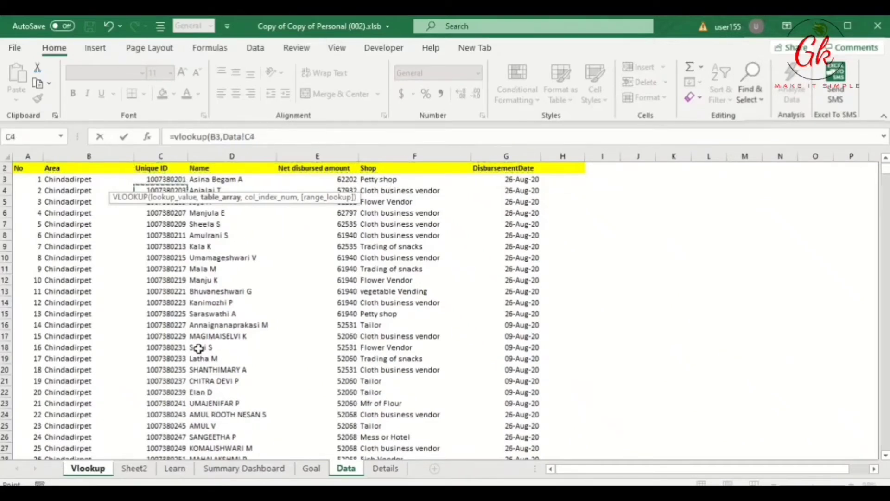
key(Left)
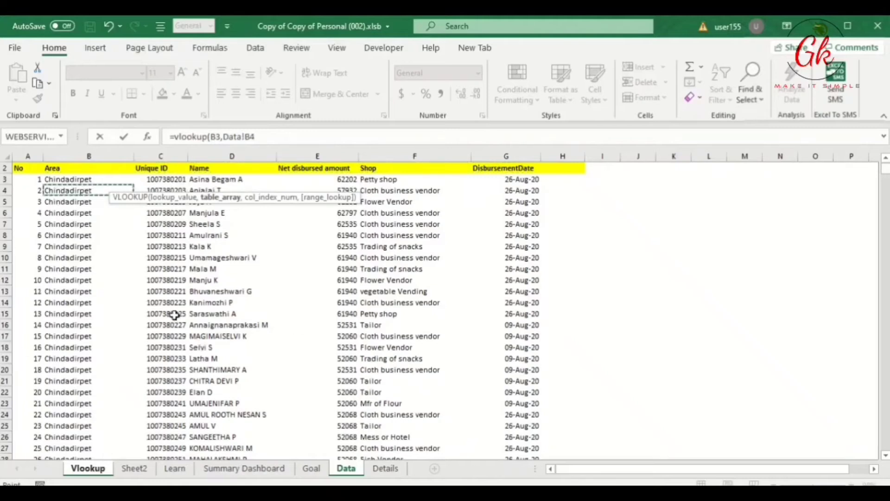
Step: Set the C3 formula's table array to C2:G14745 on the Data sheet and fully lock it as $C$2:$G$14745
click(155, 169)
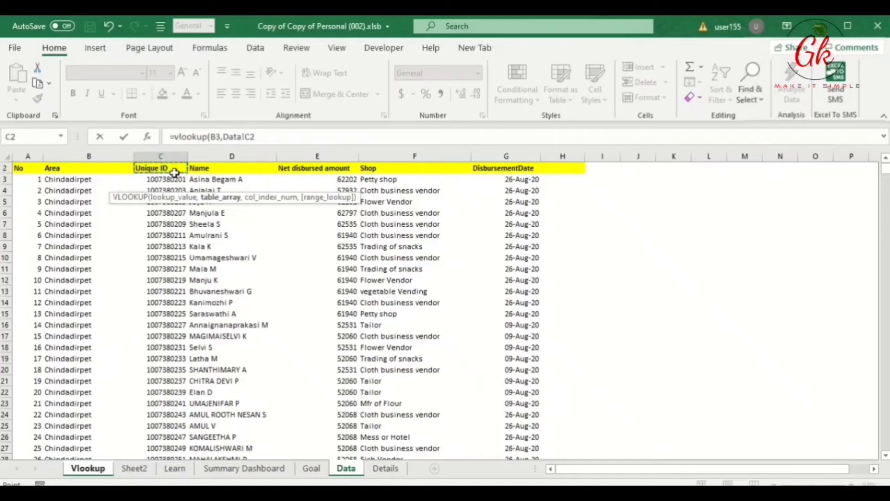
key(shift+Right)
key(shift+Right)
key(shift+Right)
key(shift+Right)
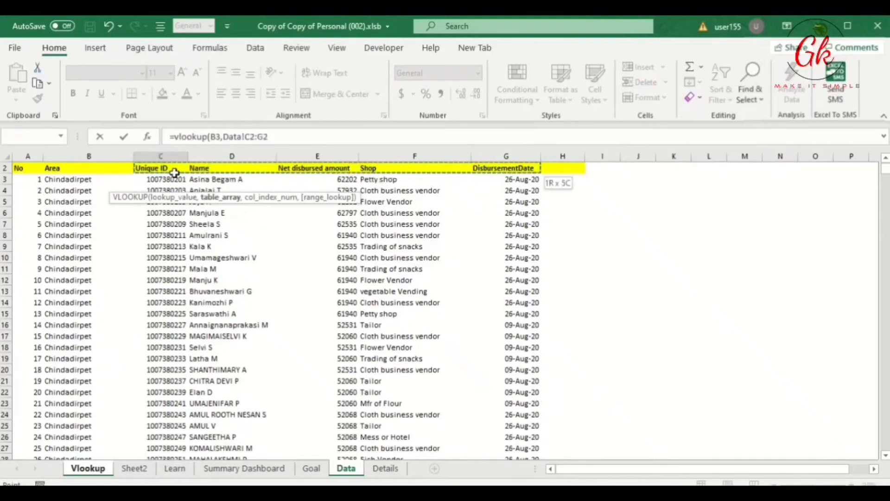
key(ctrl+shift+Down)
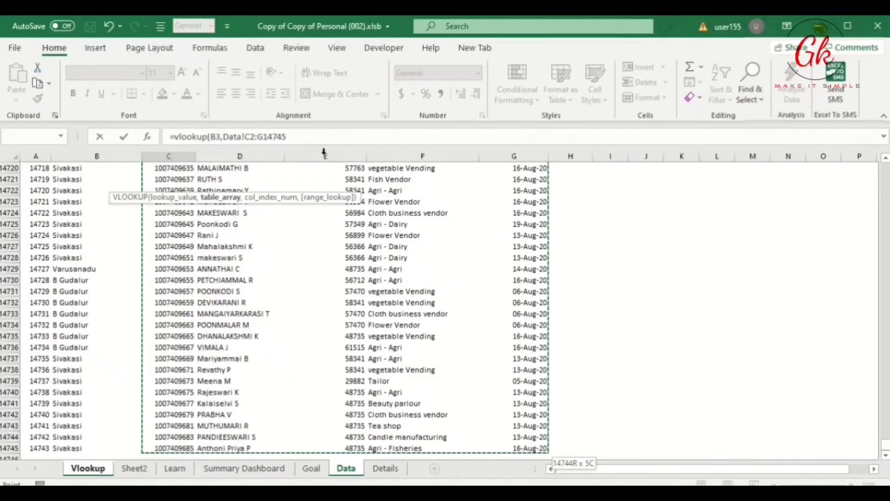
key(F4)
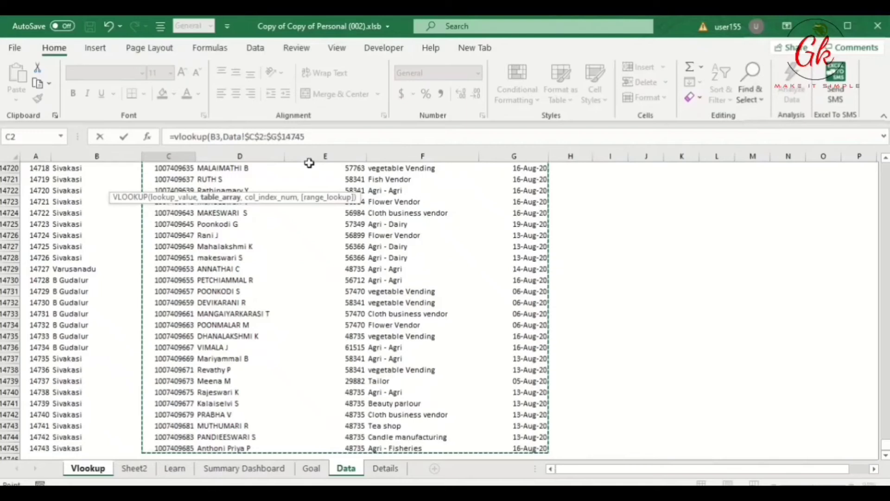
Step: Complete the C3 VLOOKUP formula with column index 2 and exact match 0, and widen columns C and D
text(,)
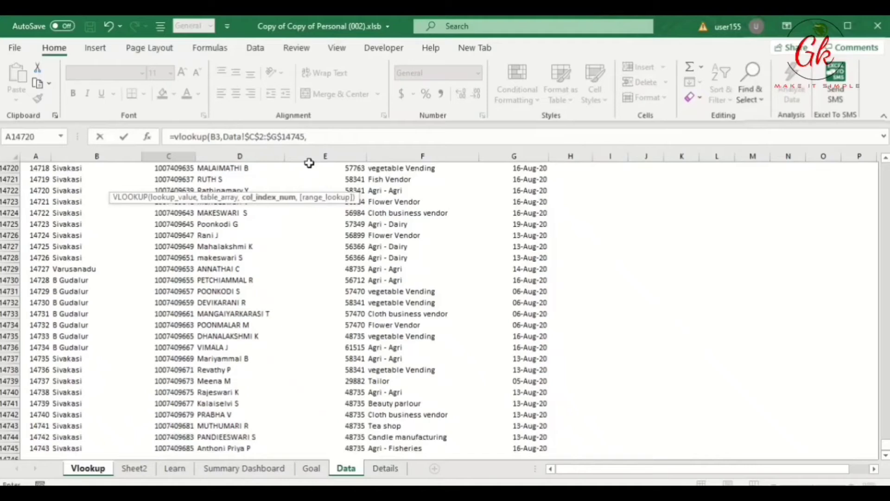
text(2,)
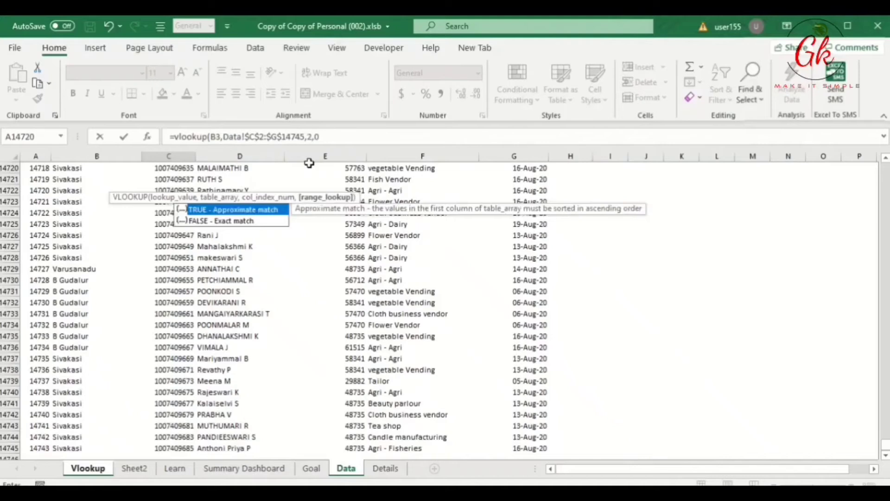
text(0))
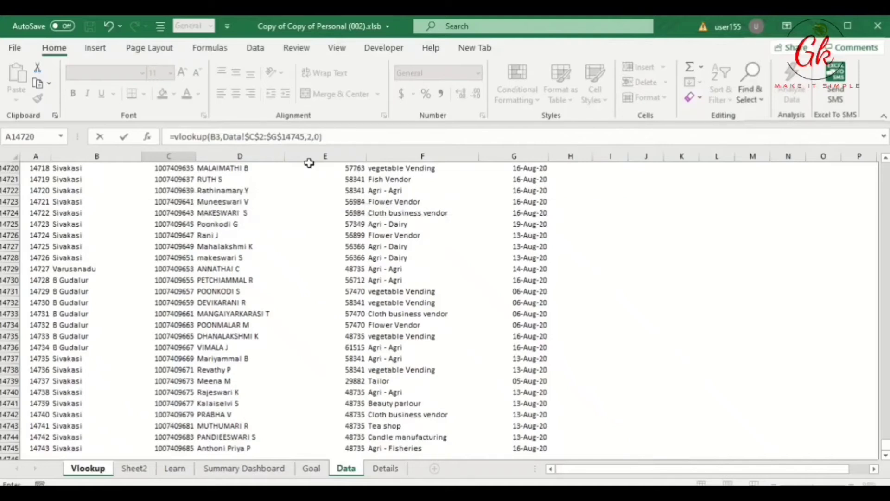
key(Return)
key(Up)
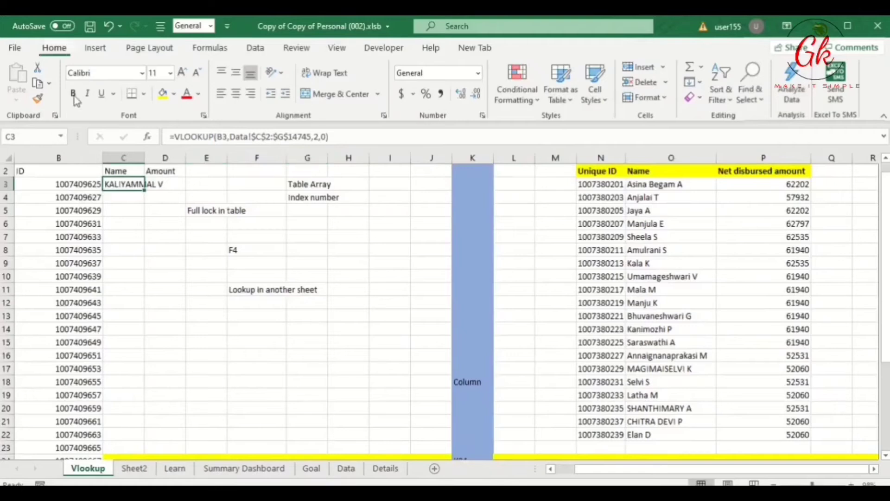
double_click(146, 158)
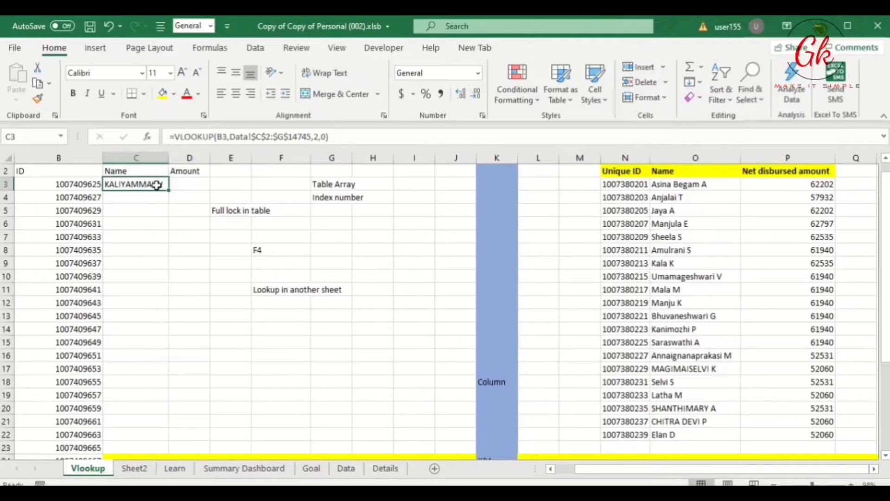
drag(167, 157, 240, 157)
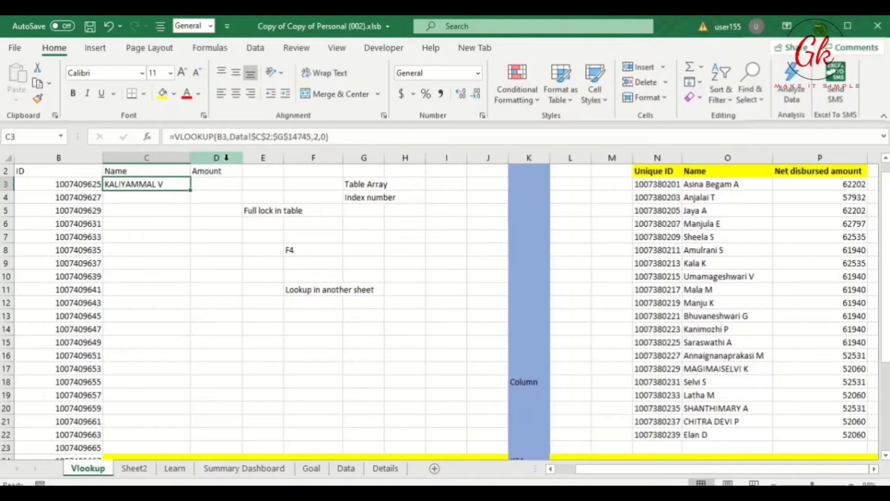
Step: Try to reuse the C3 lookup formula in D3 with its relative lookup value, and clear D3 again
click(208, 187)
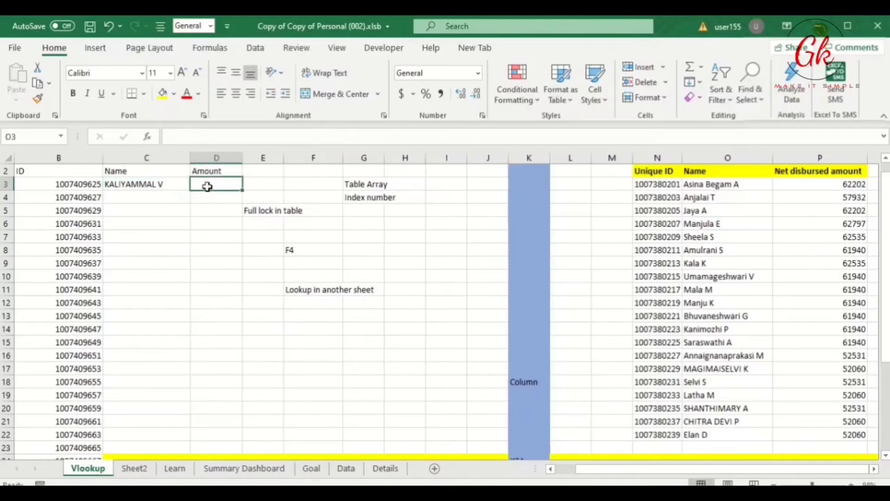
click(178, 186)
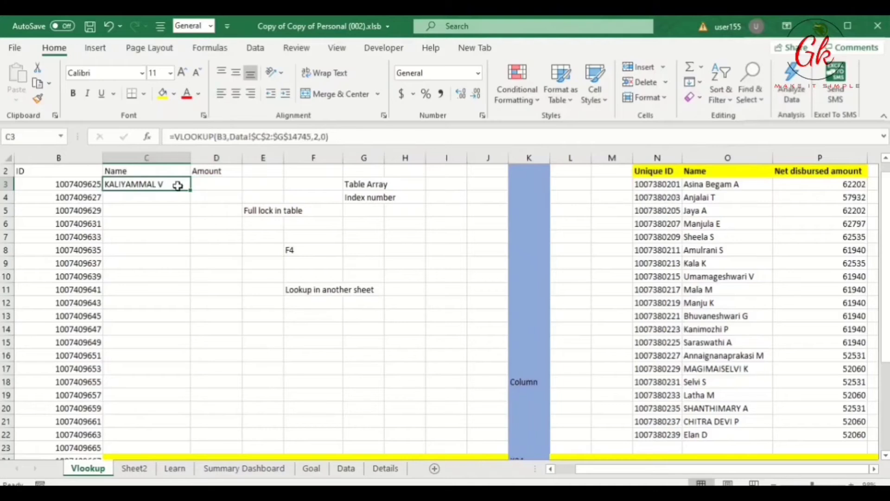
key(ctrl+c)
key(Right)
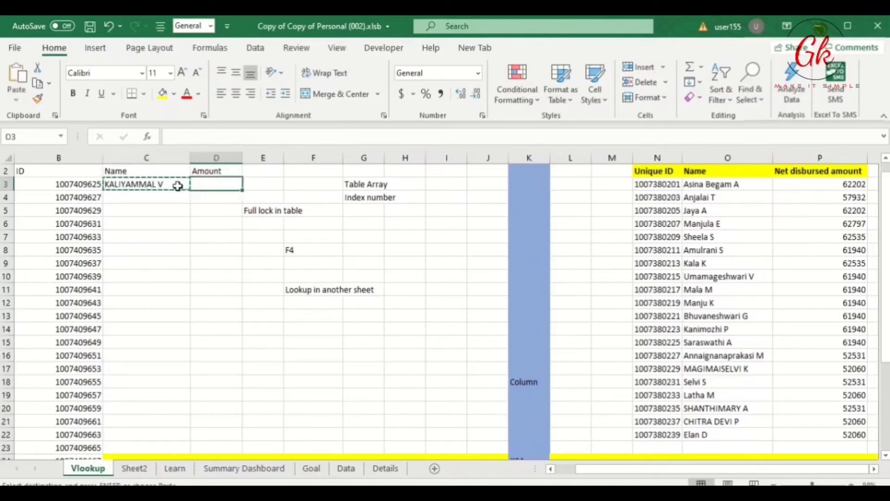
key(ctrl+v)
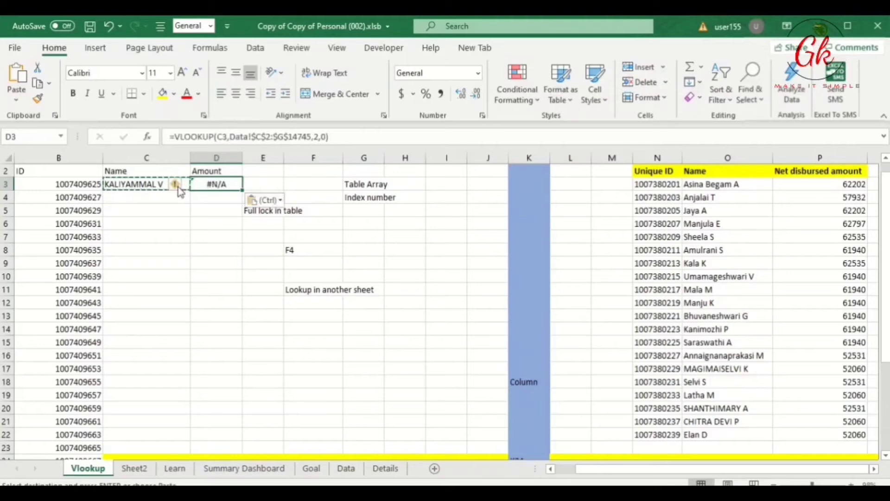
key(Escape)
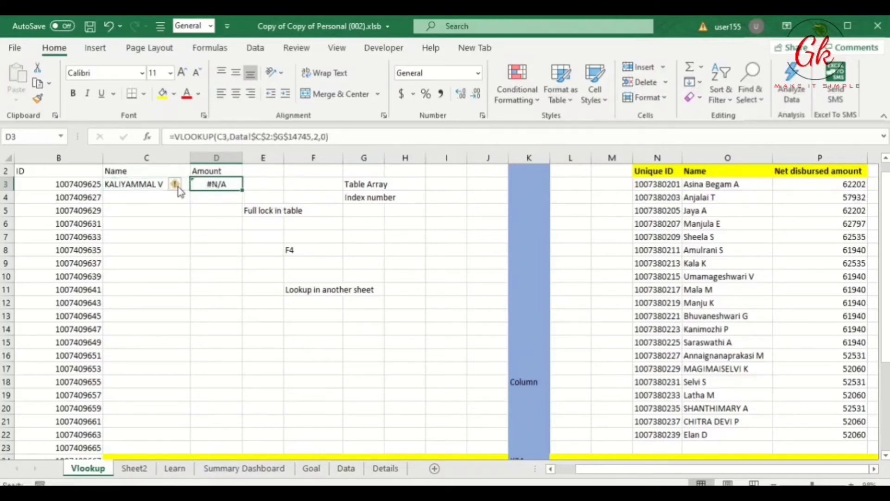
key(F2)
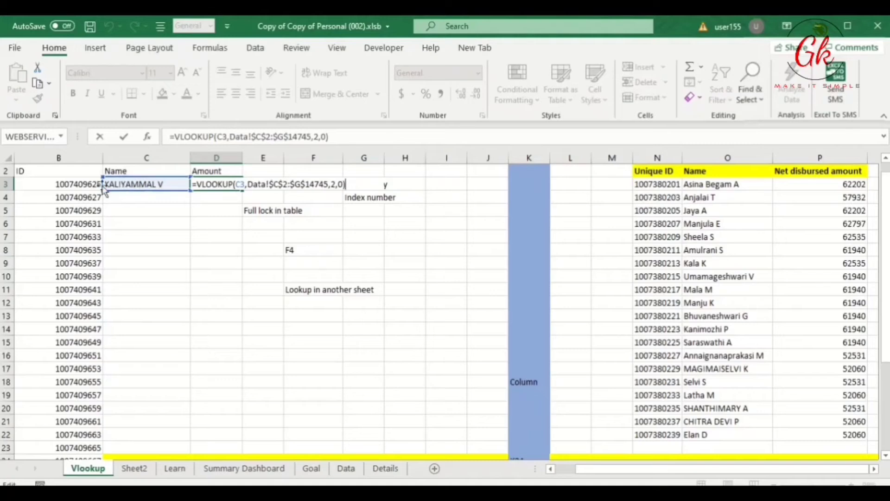
key(ctrl+Return)
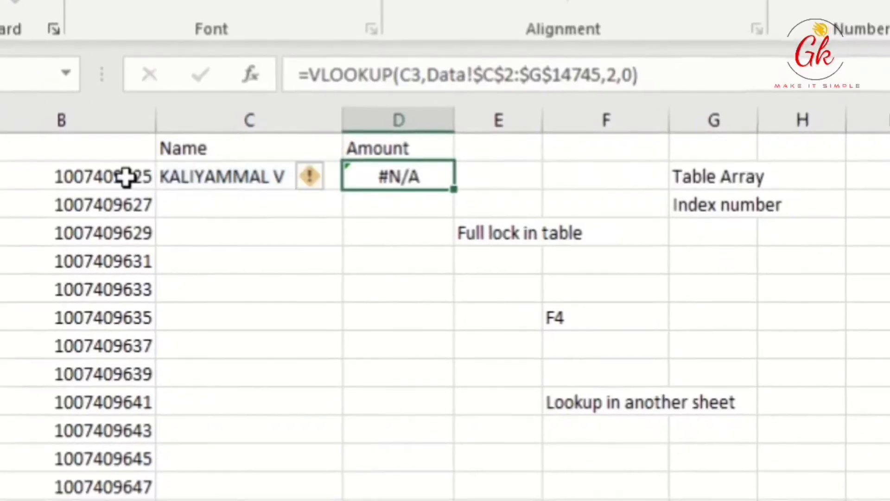
key(Delete)
key(Left)
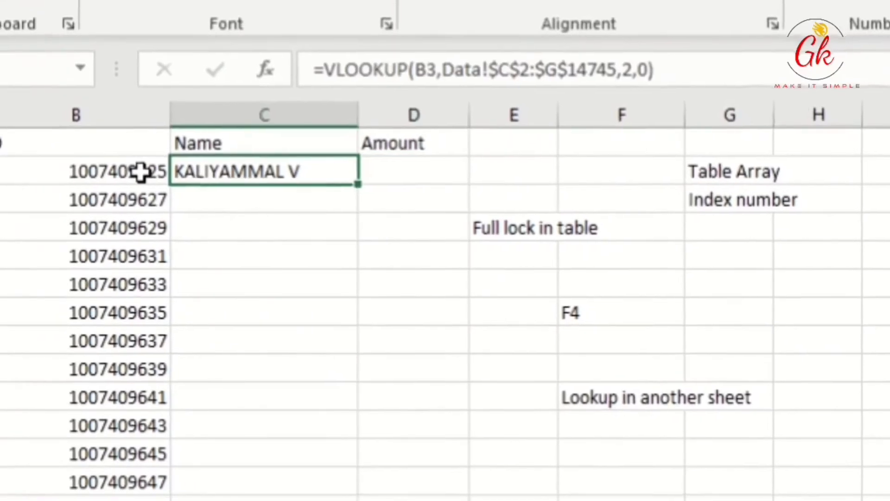
Step: Lock only the column of the lookup value in the C3 formula as $B3
click(438, 73)
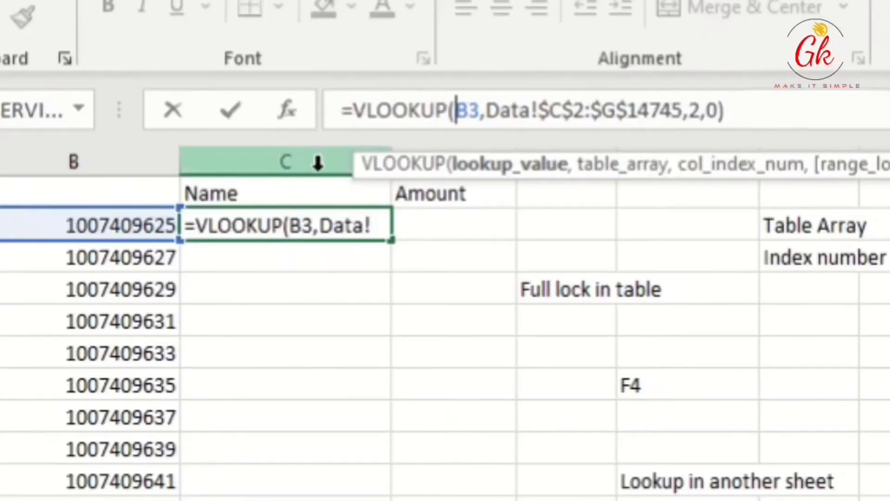
key(F4)
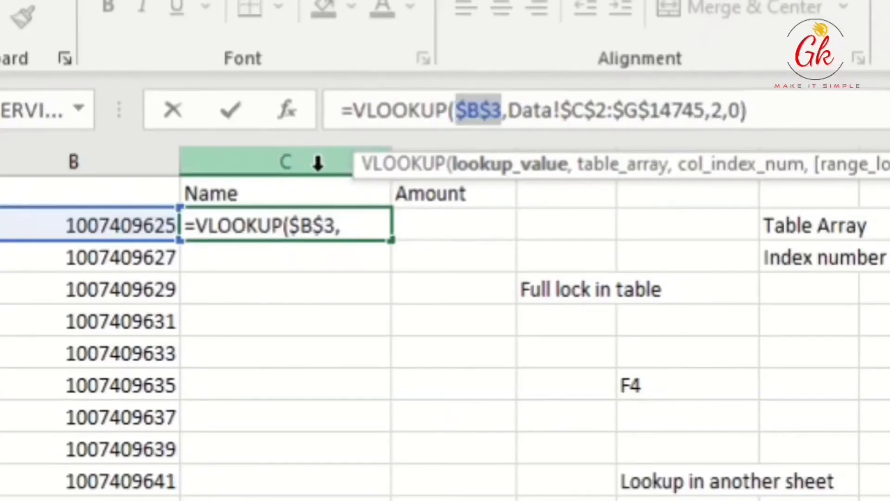
key(F4)
key(F4)
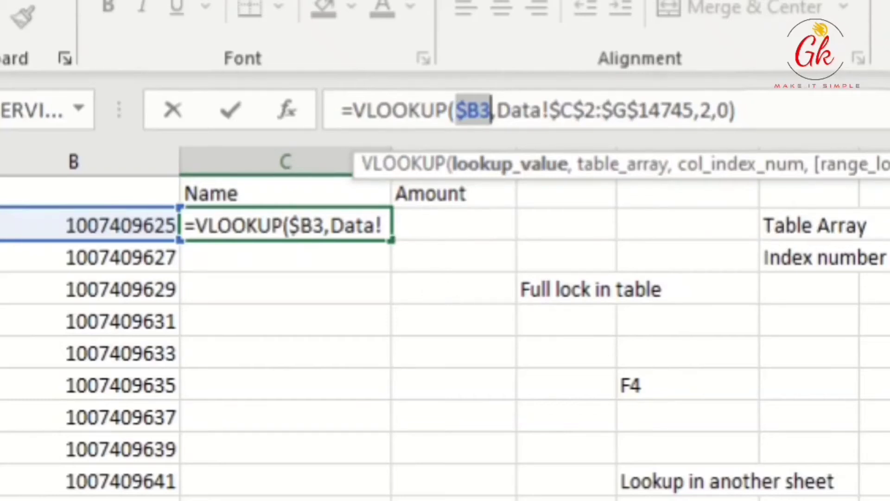
key(Return)
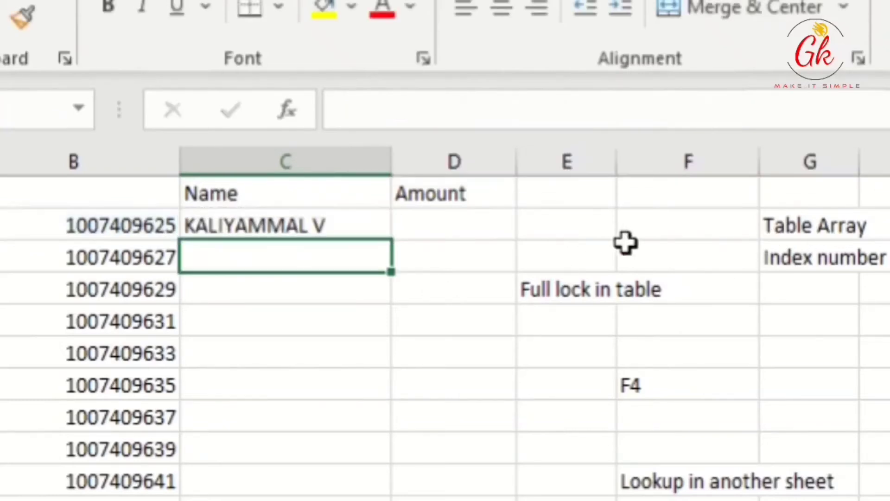
Step: Copy the C3 VLOOKUP formula into D3 and check its references
key(Up)
key(ctrl+c)
key(Right)
key(ctrl+v)
key(Right)
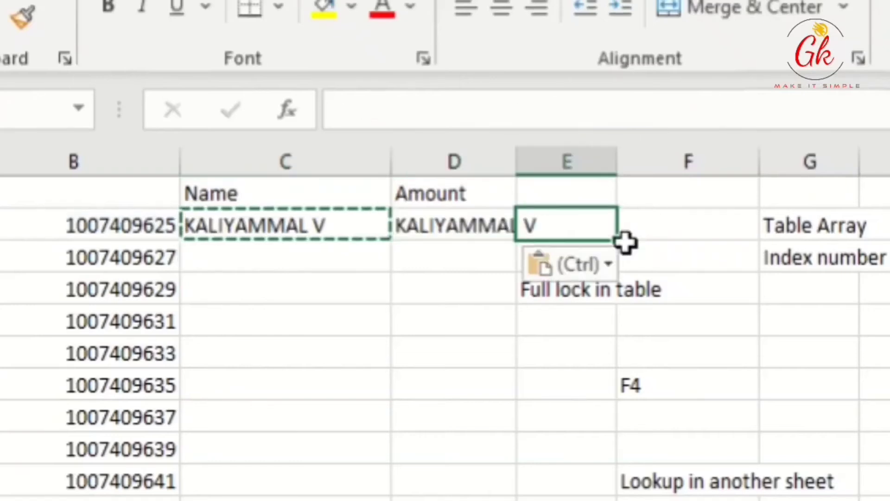
key(Left)
key(F2)
key(Return)
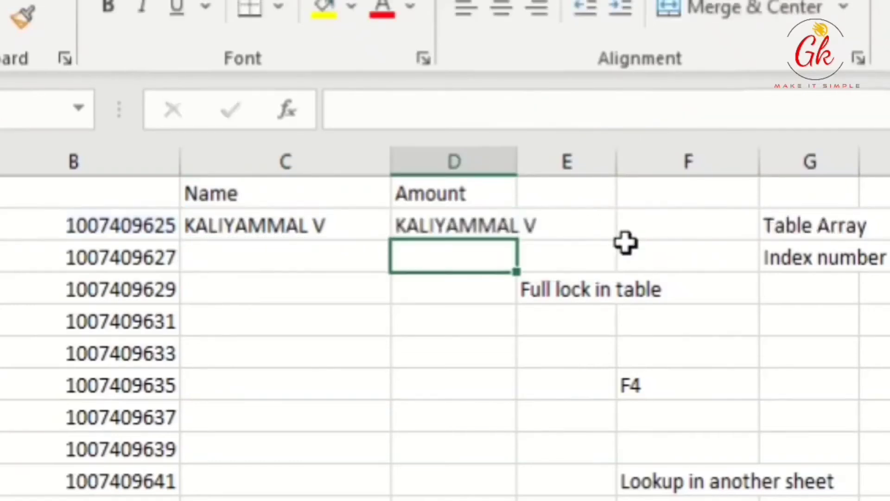
key(Up)
key(F2)
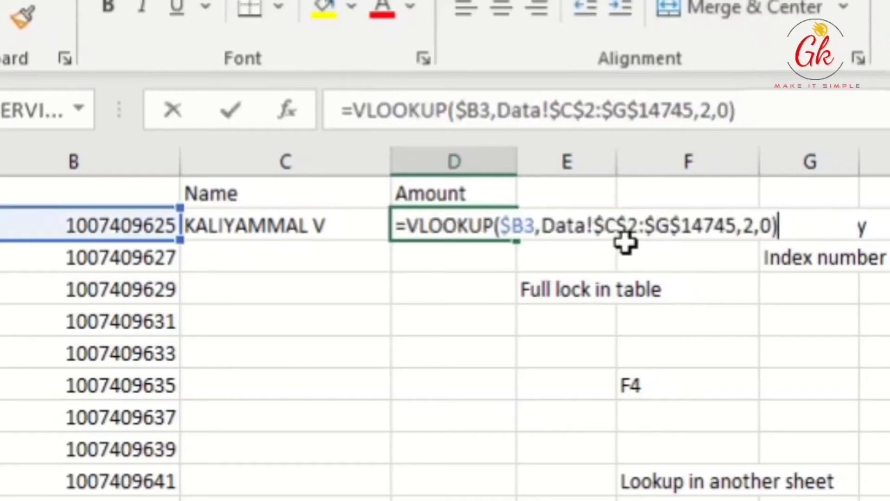
key(Escape)
Step: Set the column index of the D3 VLOOKUP formula to 3 to retrieve the amount
key(F2)
key(Left)
key(Left)
key(Left)
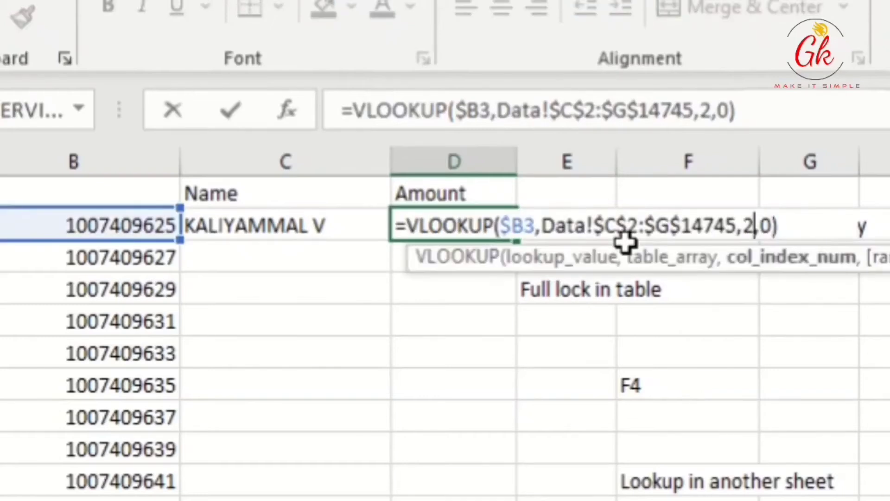
key(Escape)
key(F2)
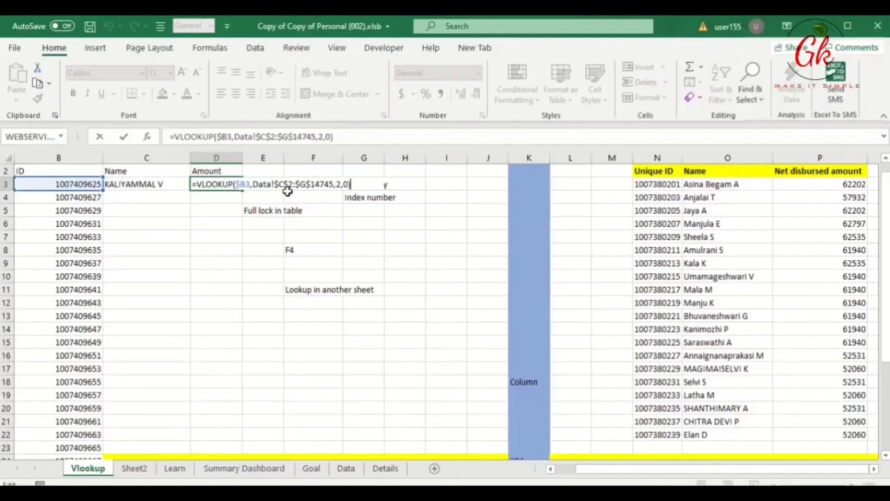
key(Left)
key(Left)
key(Left)
key(BackSpace)
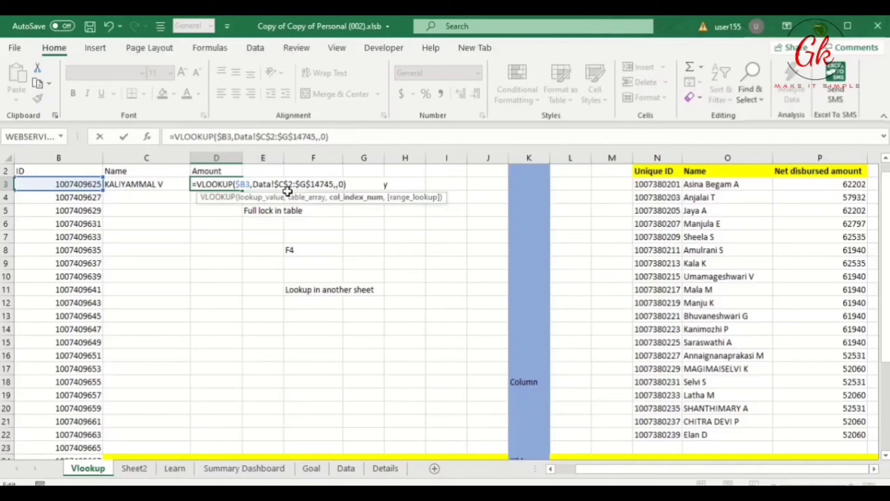
text(3)
key(Return)
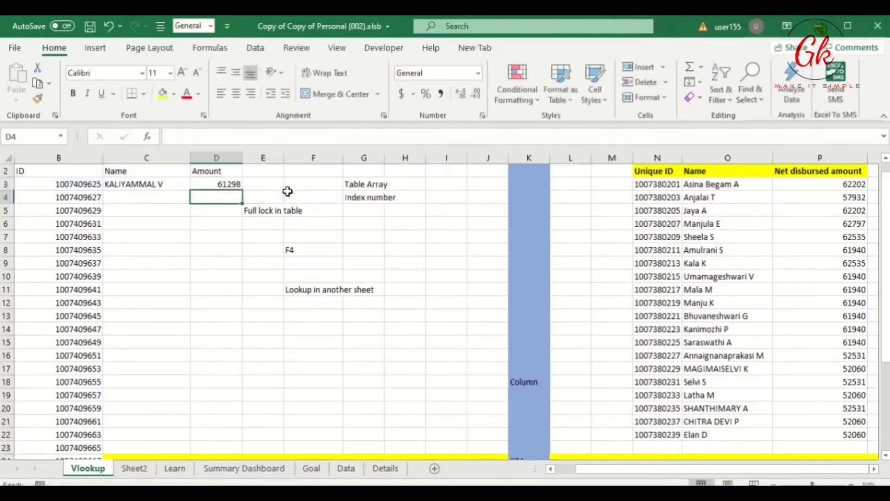
Step: Insert two blank columns directly after the Amount column, at column E
key(Up)
key(Right)
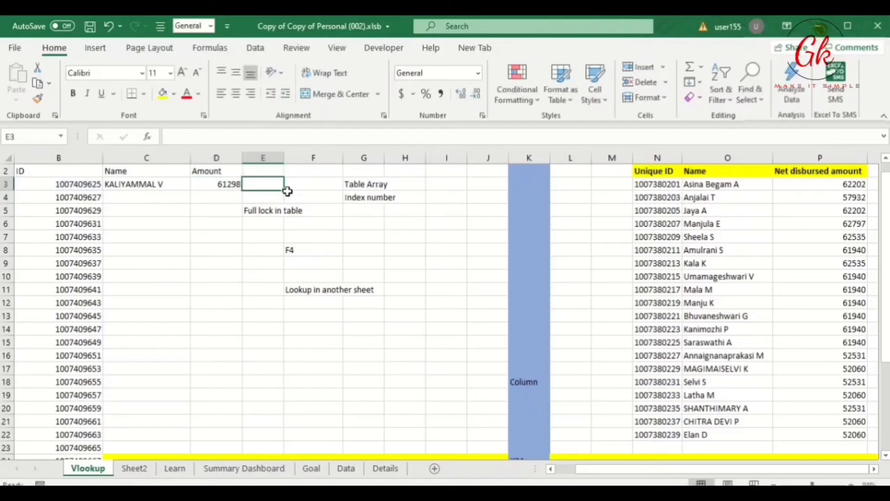
key(ctrl+space)
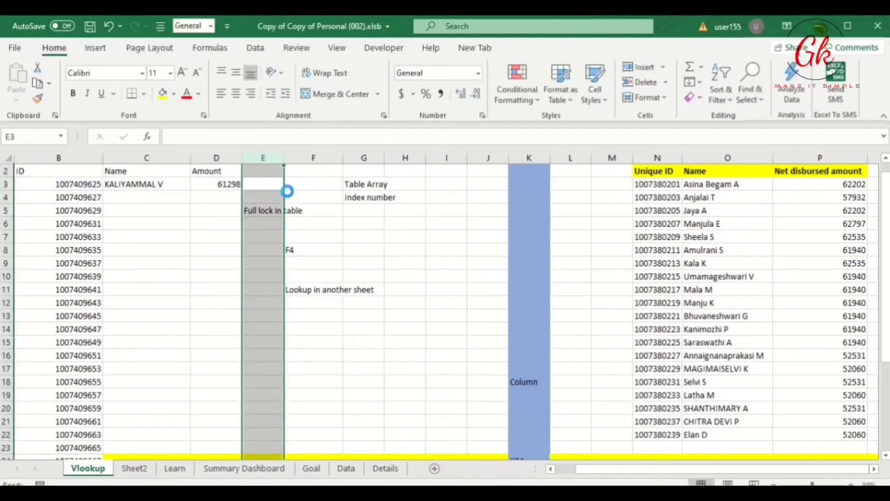
key(ctrl+shift+plus)
key(Up)
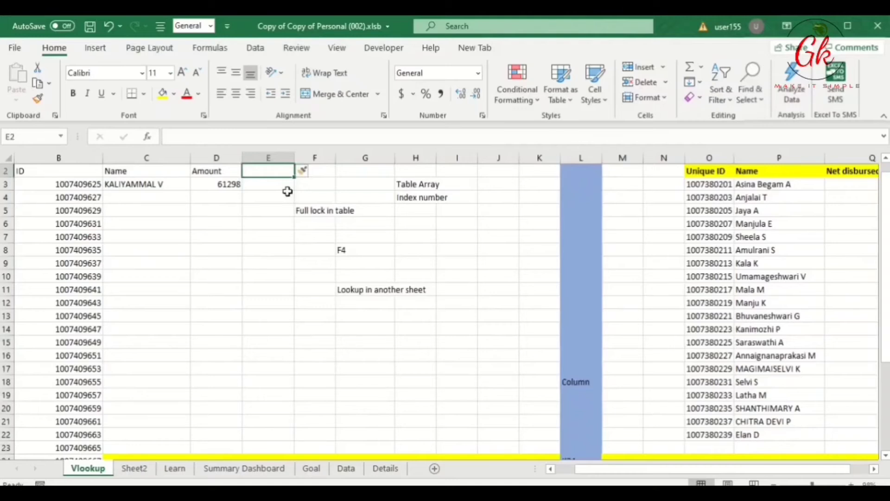
click(279, 153)
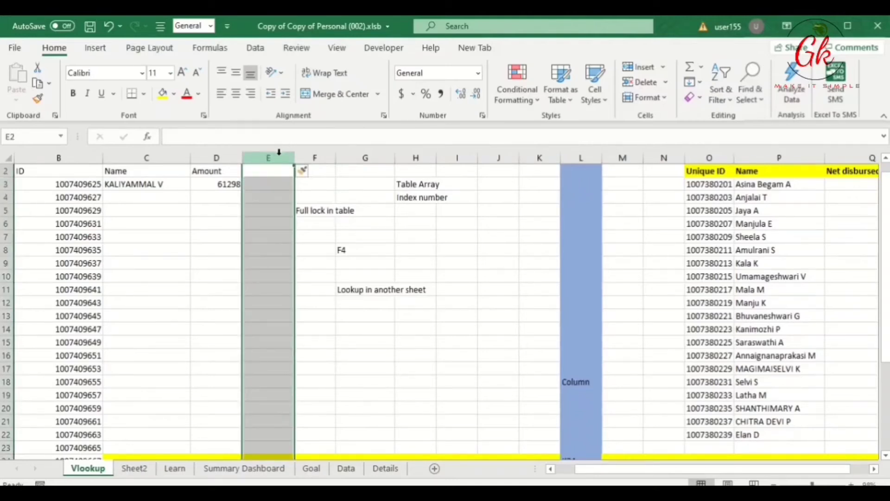
right_click(291, 160)
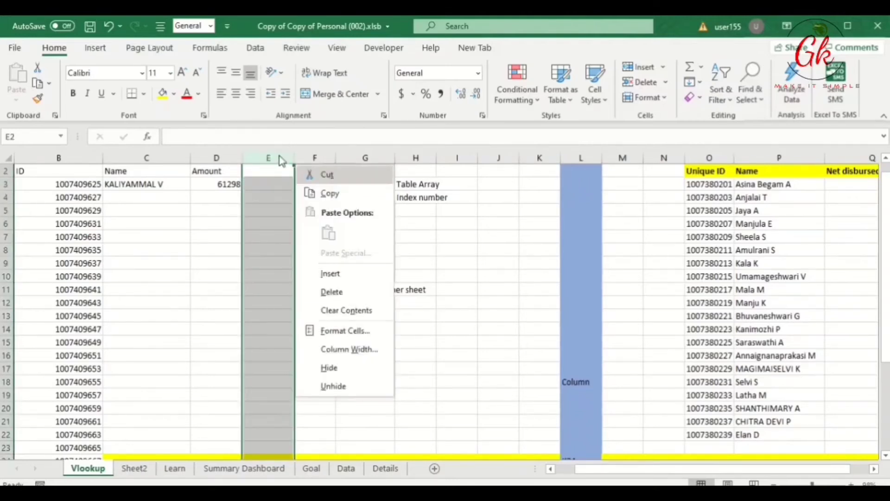
click(330, 273)
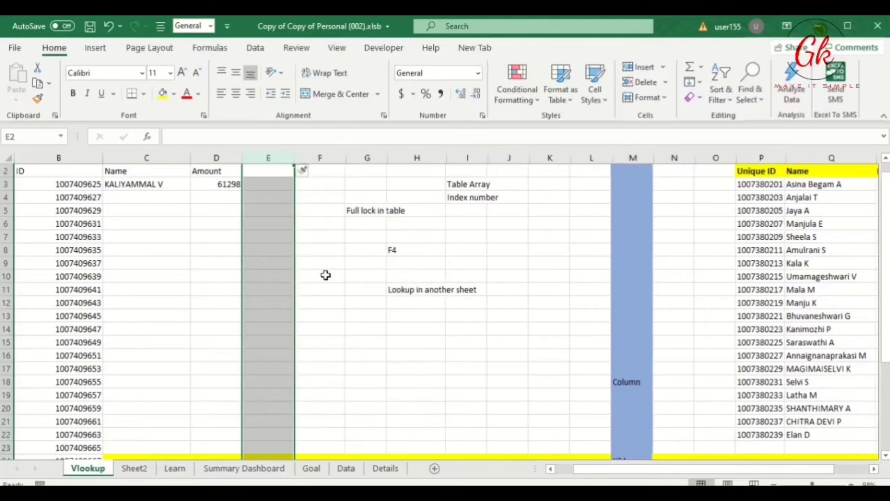
Step: Insert a blank row above the ID, Name and Amount header row
click(4, 171)
right_click(3, 171)
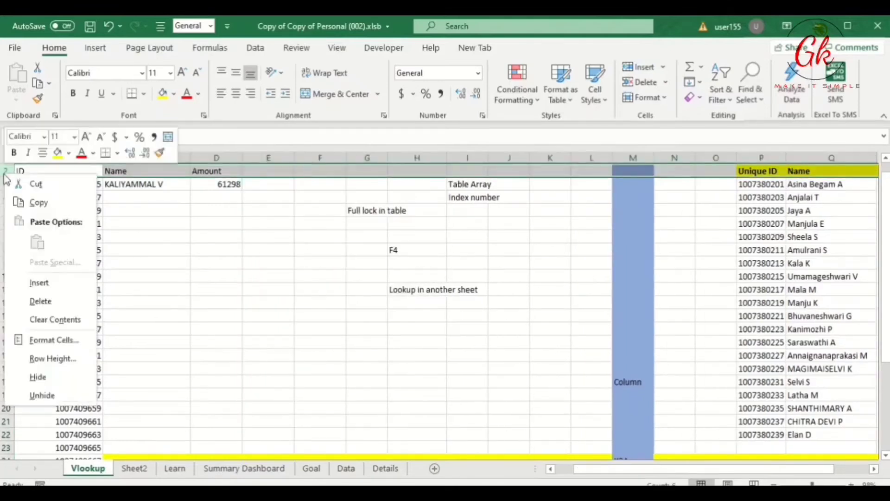
click(54, 285)
click(138, 257)
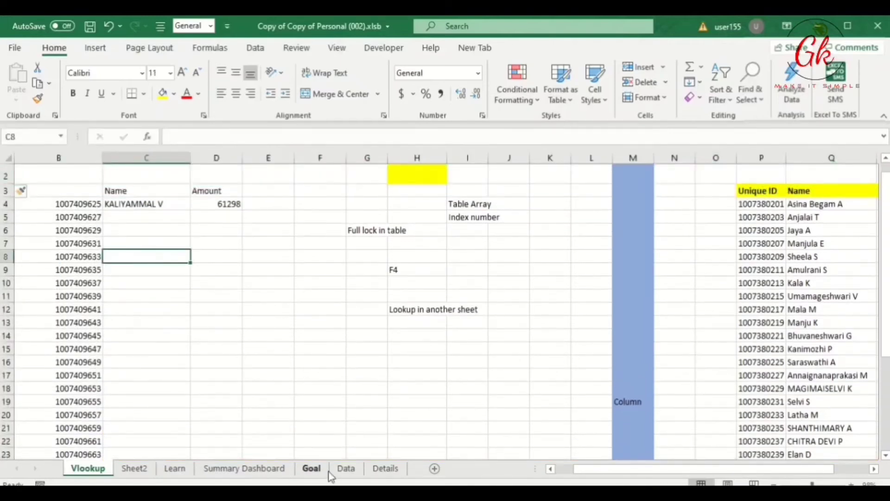
Step: Number the columns from Unique ID to DisbursementDate 1 through 5 in cells C1:G1 of the Data sheet
click(343, 469)
click(170, 327)
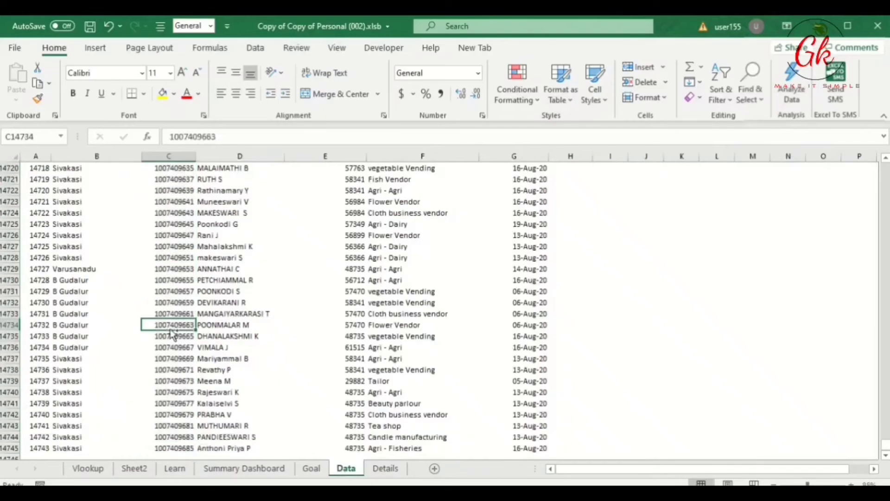
key(ctrl+Up)
key(Up)
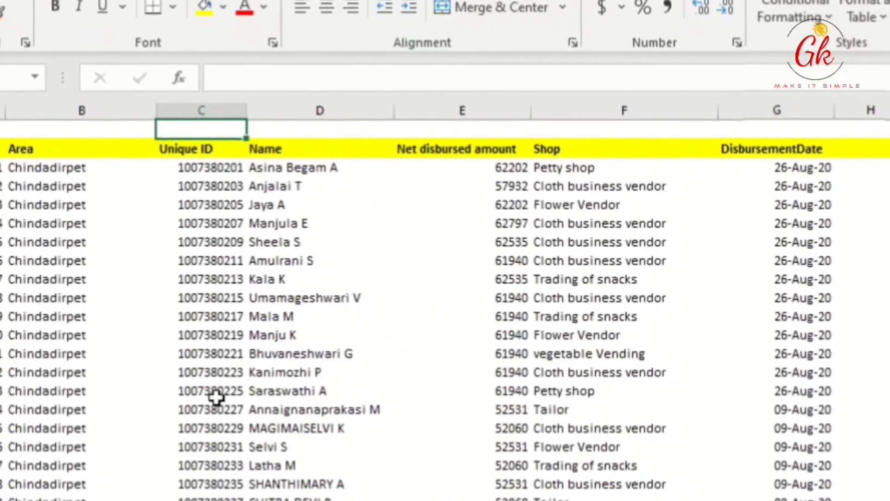
text(1)
key(Tab)
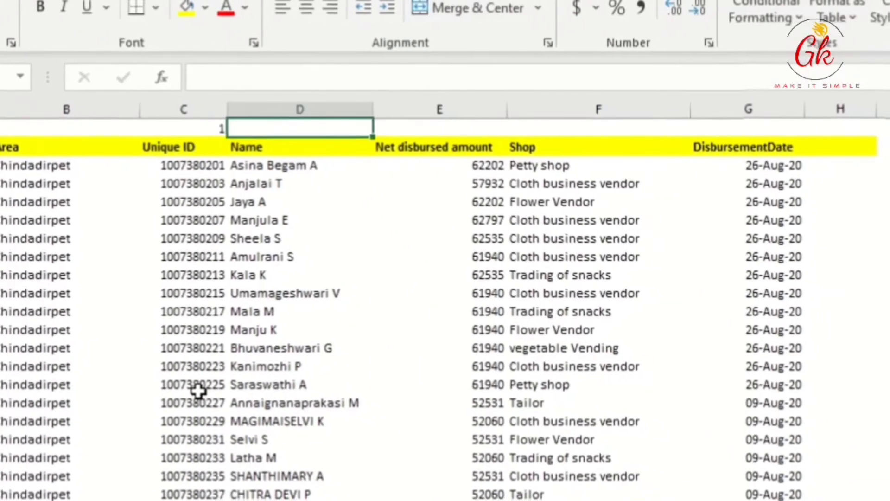
text(2)
key(Tab)
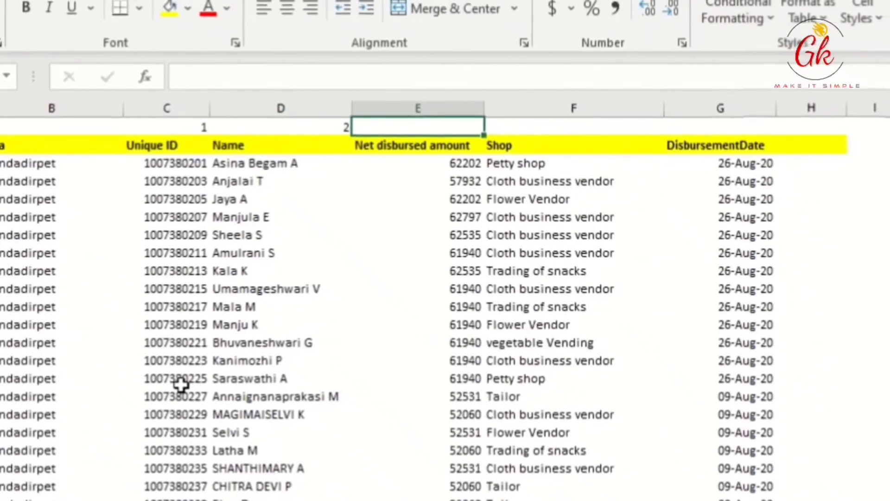
text(3)
key(Tab)
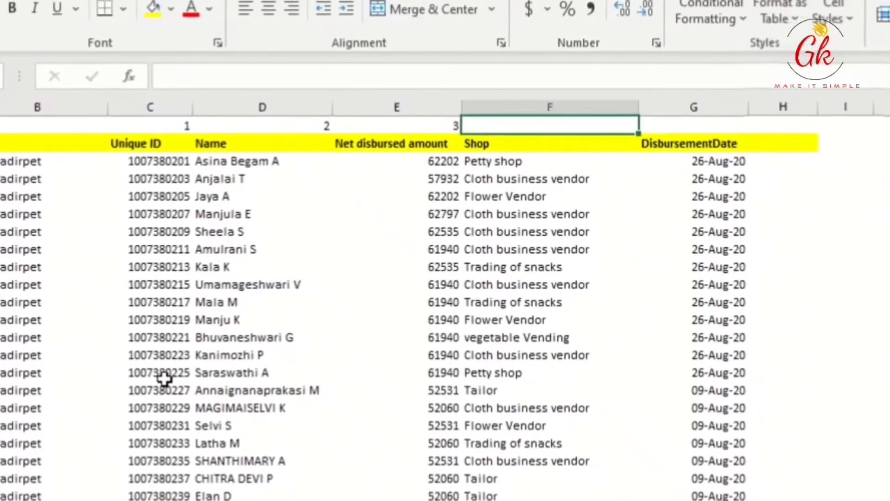
text(4)
key(Tab)
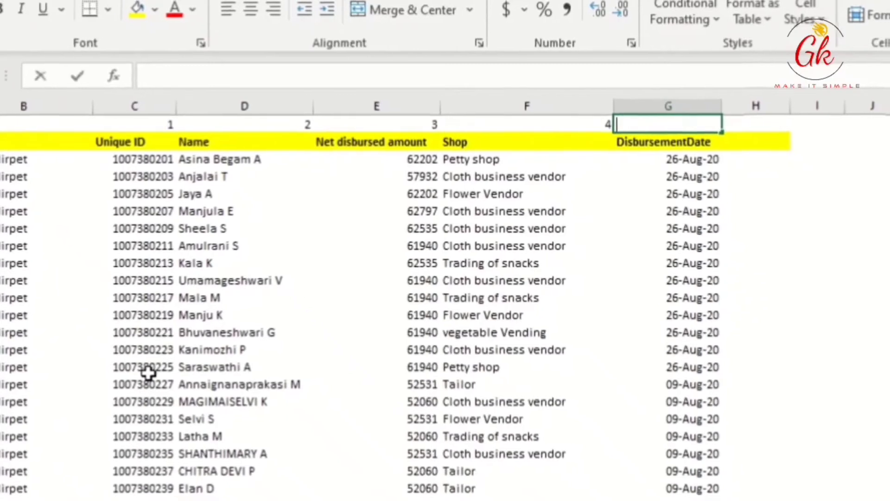
text(5)
key(Return)
Step: Color the column numbers 1 and 2 in cells C1:D1 red
key(Up)
key(Left)
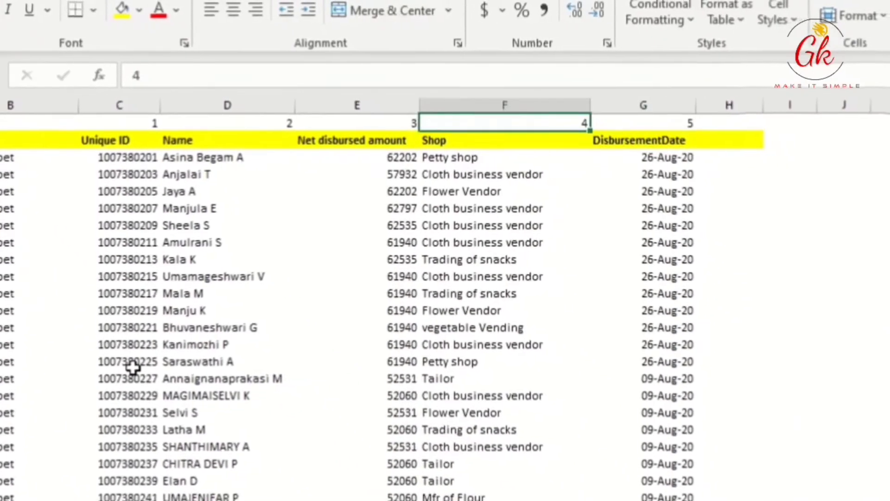
key(Left)
key(Left)
key(Left)
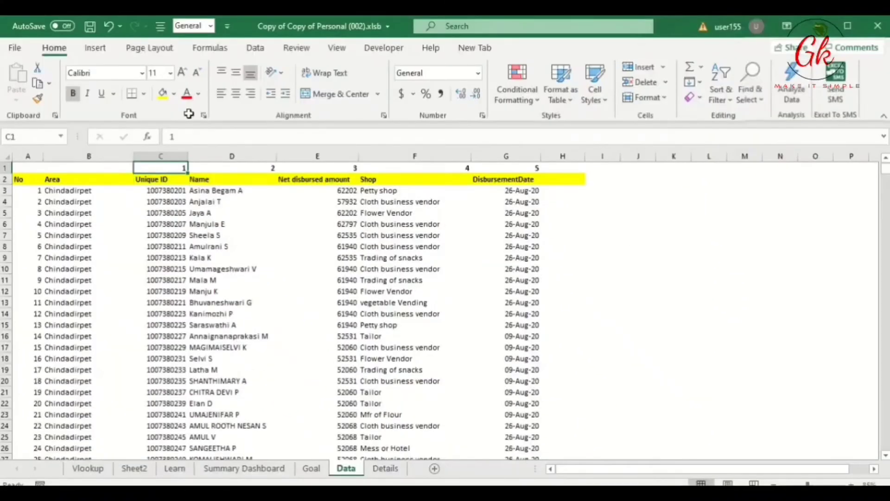
mouse_move(188, 114)
mouse_down()
mouse_move(180, 96)
mouse_move(191, 107)
mouse_up()
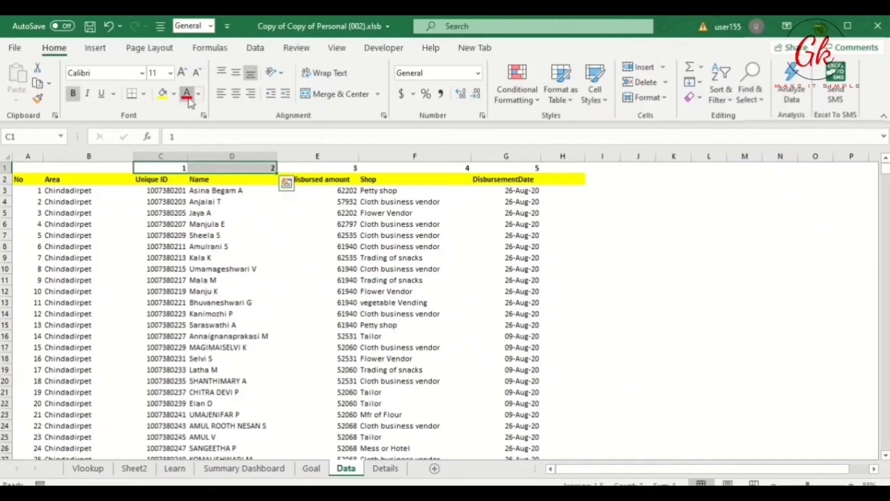
click(188, 97)
click(203, 255)
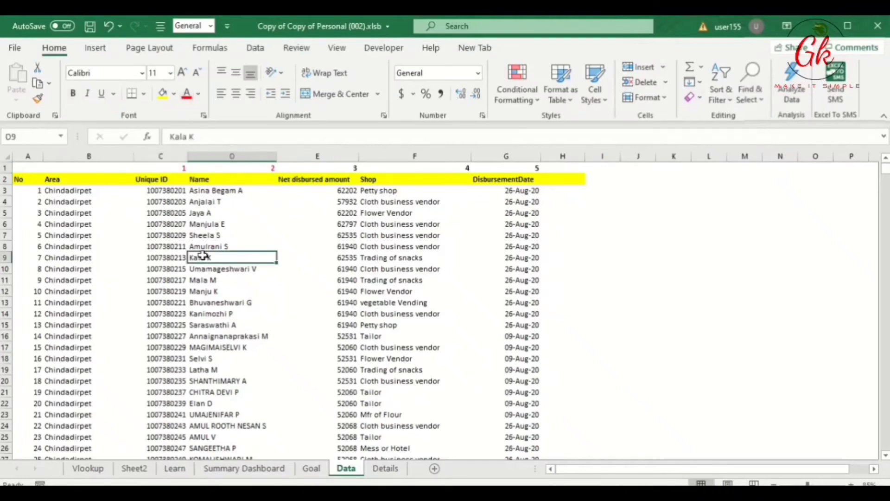
Step: Examine which index number in row 1 belongs to the Name, Net disbursed amount and Shop columns
key(Up)
key(Up)
key(Up)
key(Up)
key(Up)
key(Up)
key(Up)
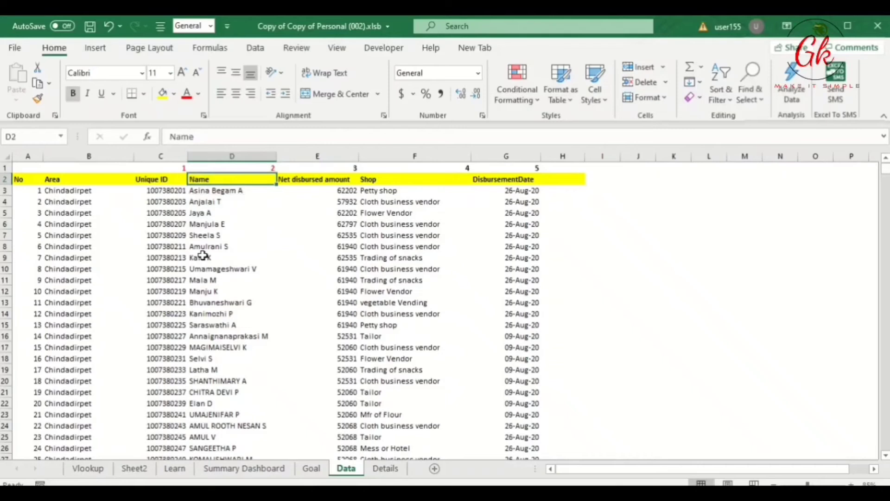
key(Right)
key(Down)
key(Right)
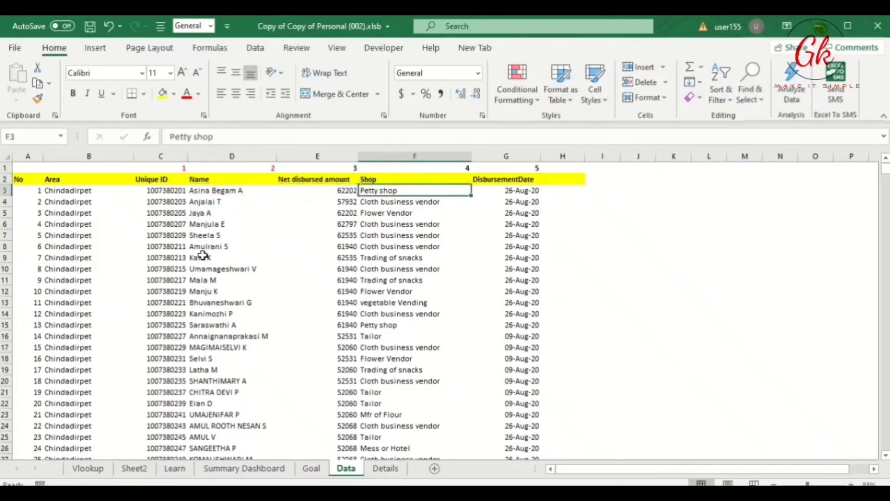
key(Up)
key(Up)
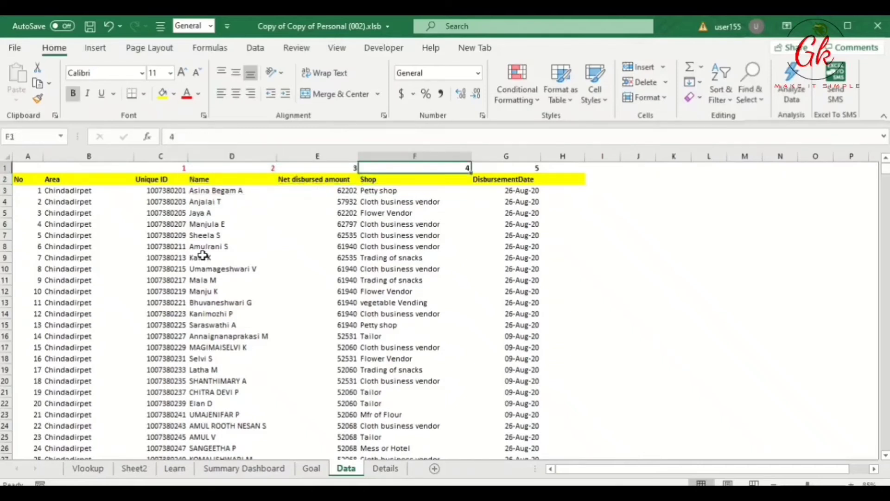
key(Down)
key(Down)
key(Down)
key(Up)
key(Up)
key(Up)
Step: Rename the Name header in cell C3 of the Vlookup sheet to Shop
click(88, 468)
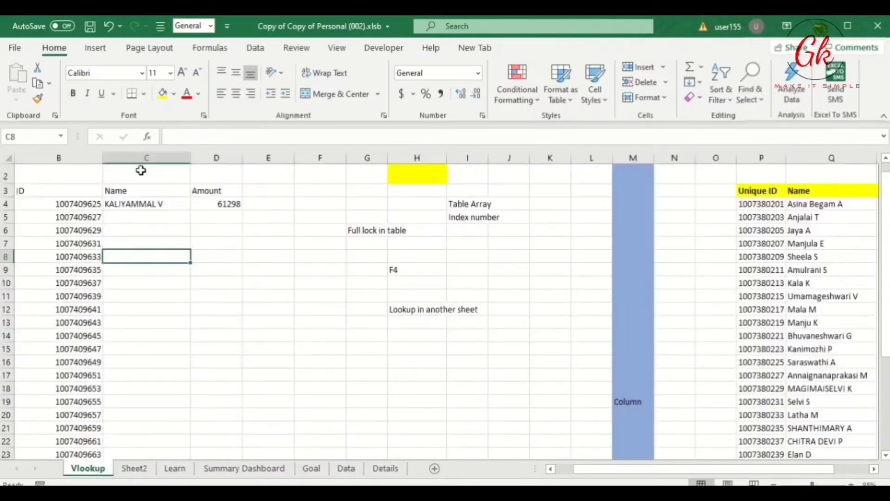
click(145, 203)
click(144, 191)
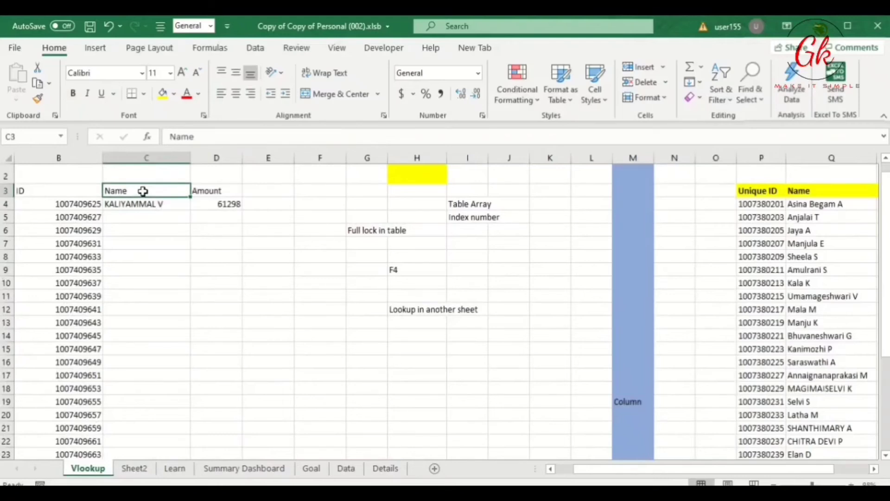
text(Shop)
key(Return)
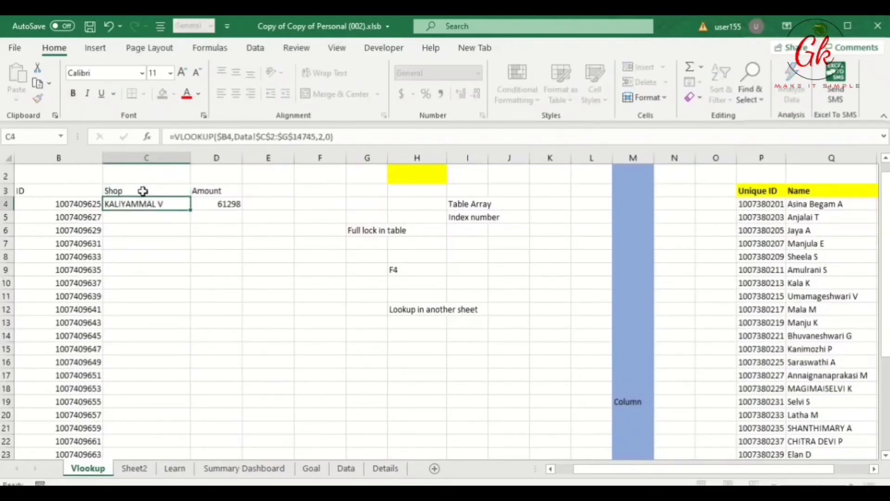
Step: Check the Shop column's number on the Data sheet and set the C4 VLOOKUP column index to 4
click(143, 191)
click(148, 204)
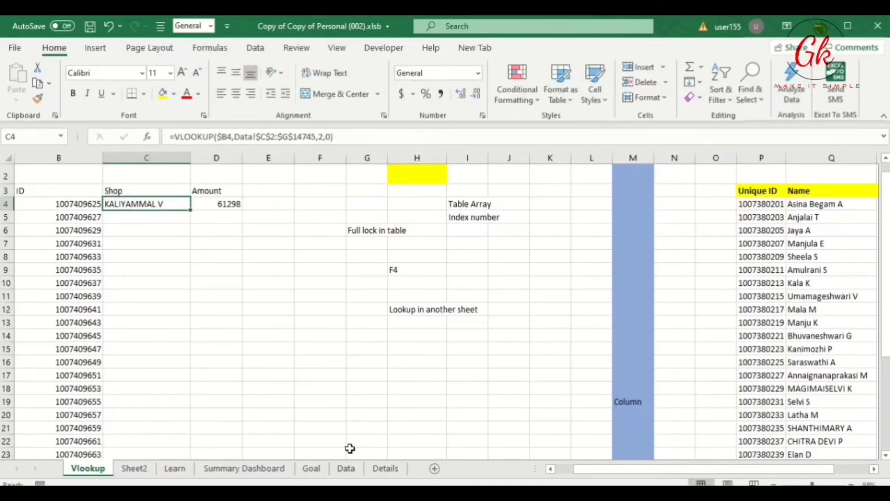
click(346, 469)
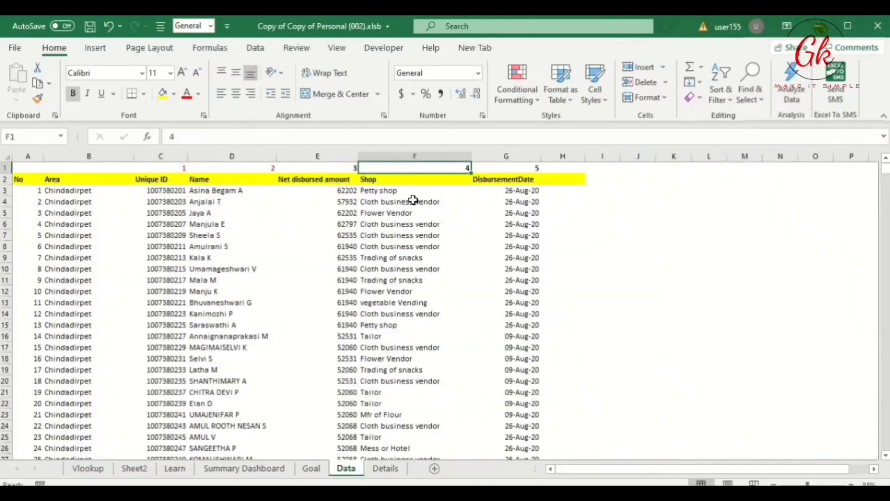
click(88, 468)
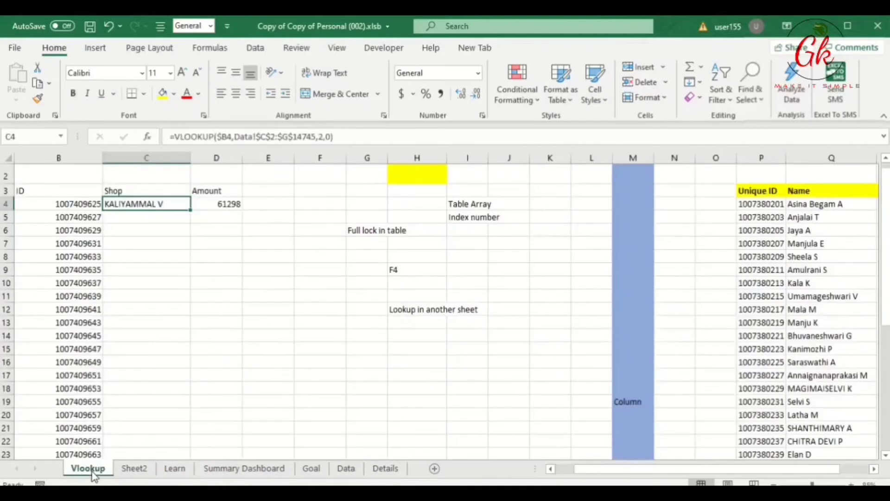
click(329, 136)
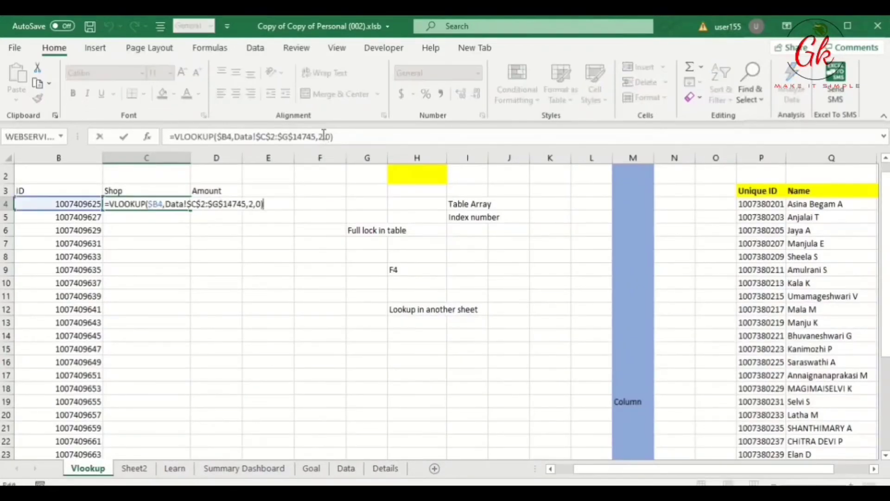
click(323, 136)
key(BackSpace)
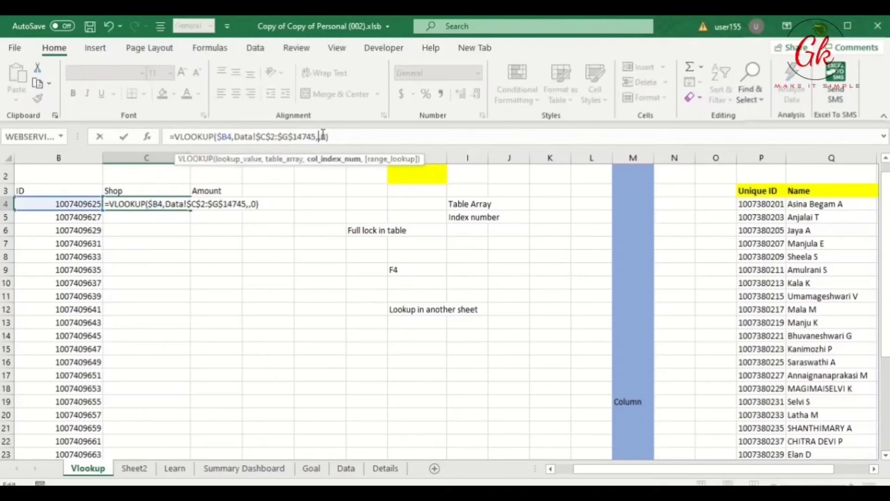
text(4)
key(Return)
key(Up)
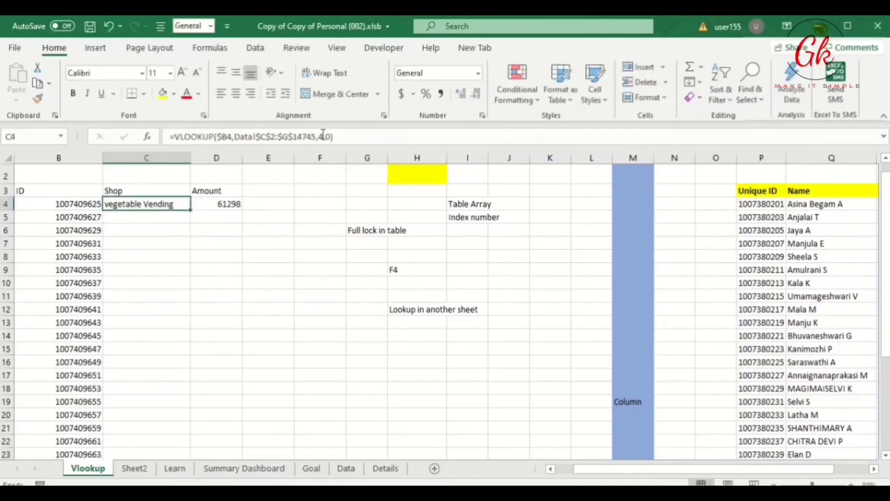
Step: Rename the Amount header in cell D3 to Date
key(Right)
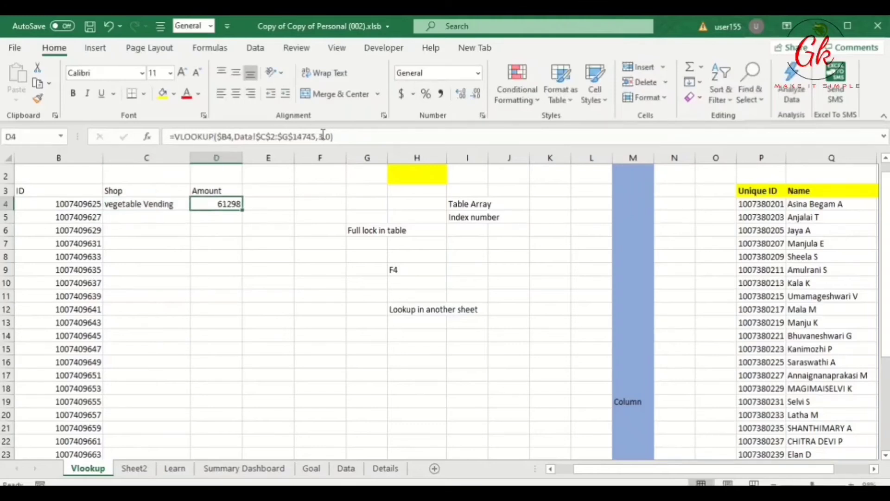
click(234, 190)
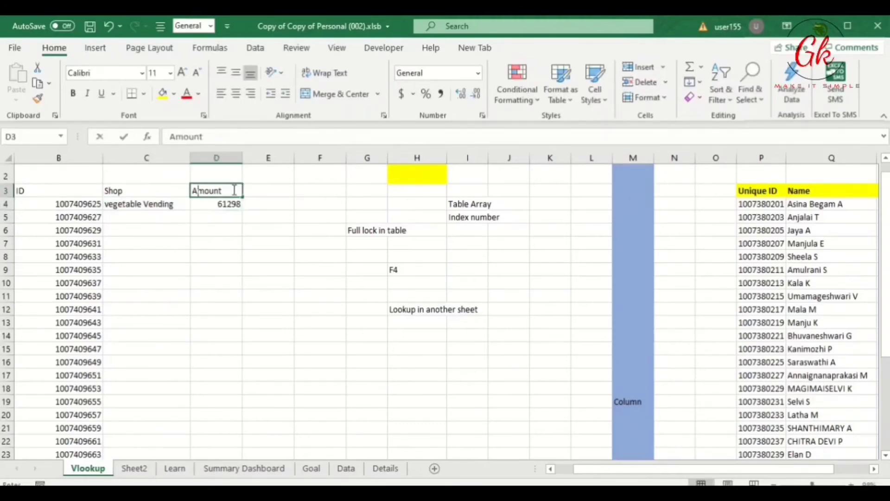
text(Date)
key(Return)
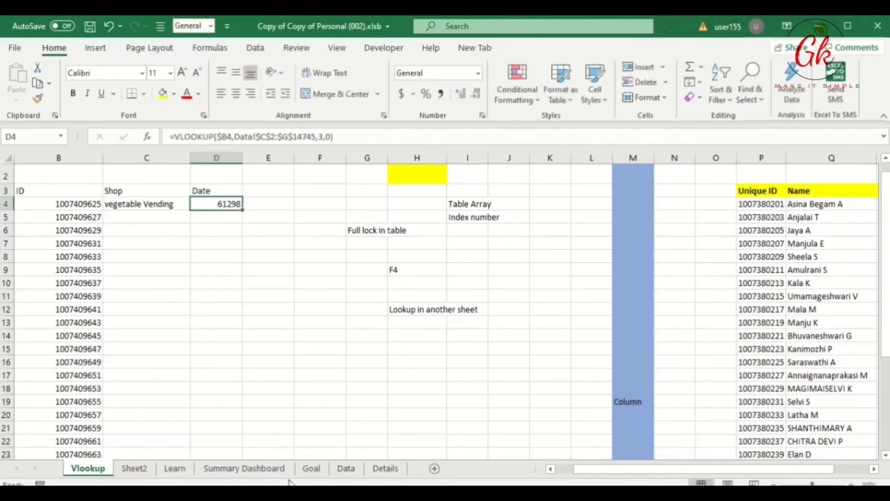
Step: Check the DisbursementDate column's number on the Data sheet and set the D4 VLOOKUP column index to 5
click(346, 469)
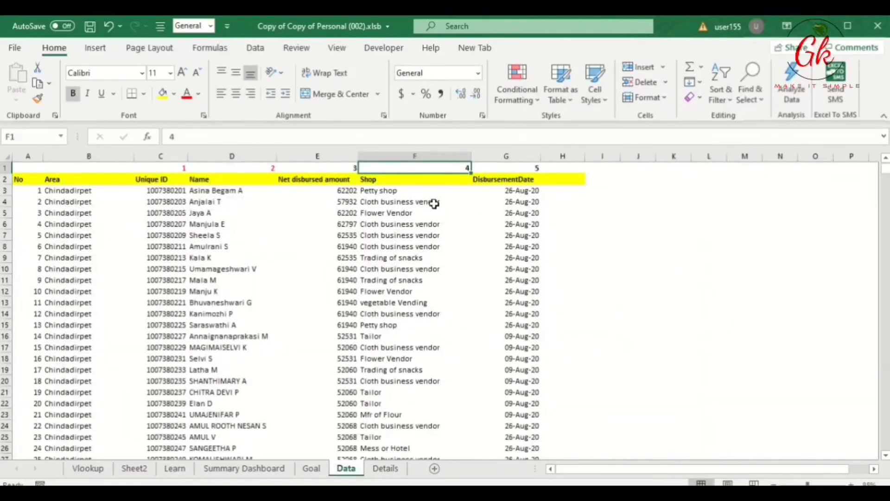
key(Right)
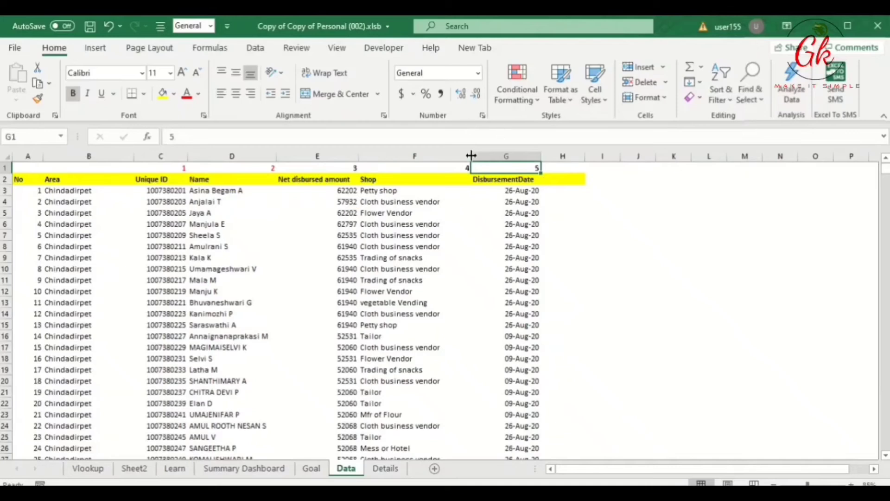
click(519, 192)
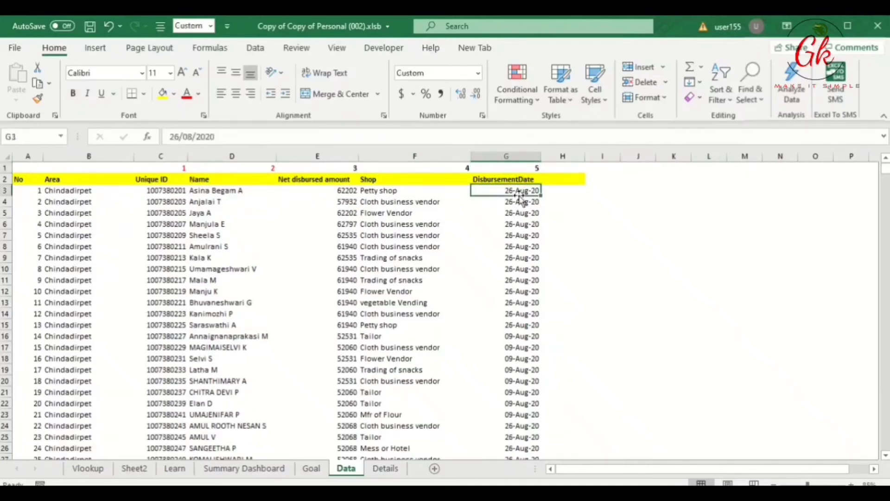
click(144, 470)
click(179, 470)
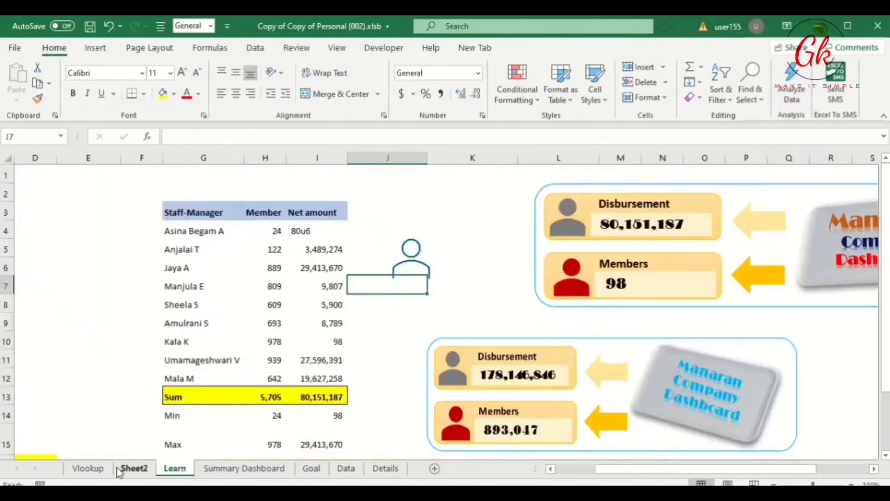
click(91, 470)
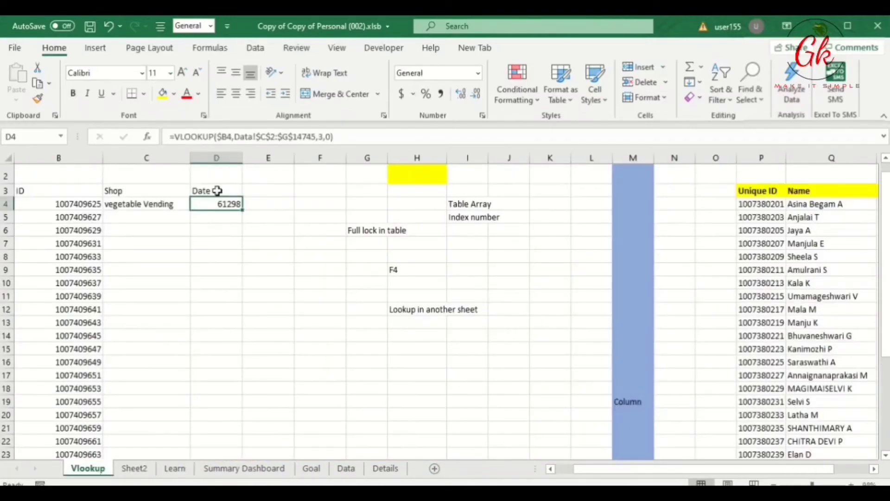
click(327, 139)
click(321, 137)
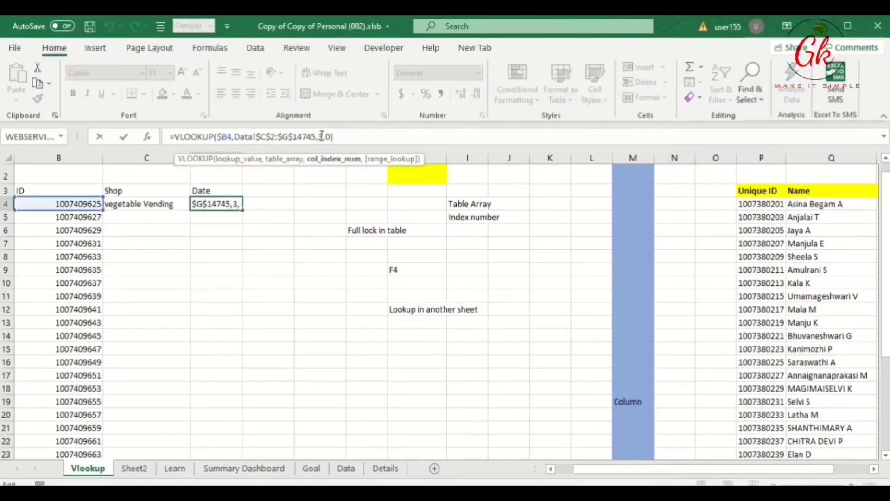
key(BackSpace)
text(5)
key(Return)
key(Up)
Step: Copy the Shop and Date VLOOKUP formulas from C4:D4 down to the last ID row, row 34
key(Left)
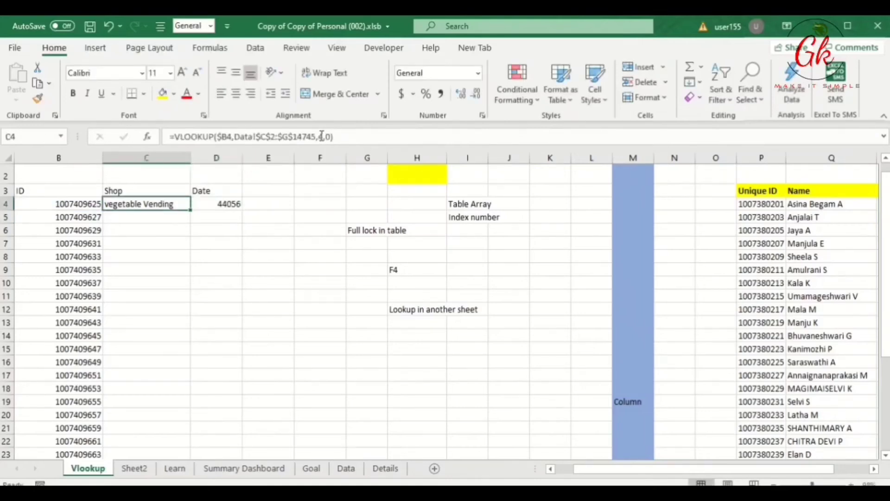
key(shift+Right)
key(ctrl+c)
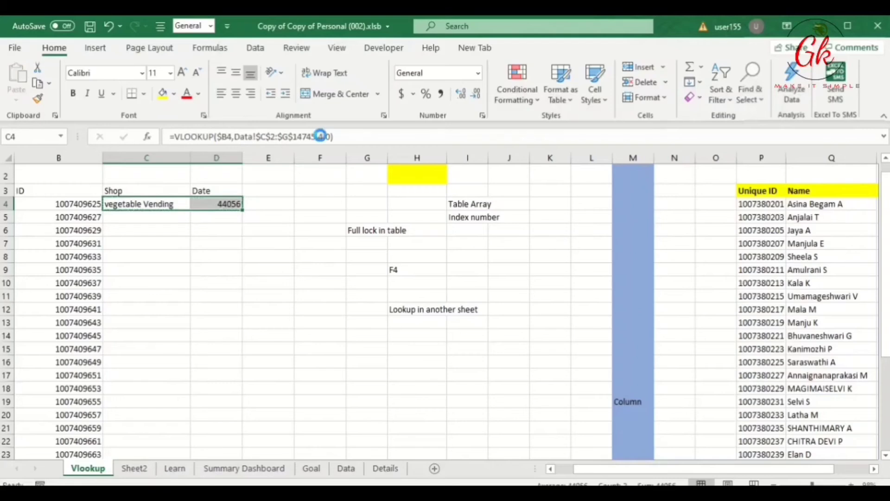
key(ctrl+c)
key(Left)
key(ctrl+Down)
key(Right)
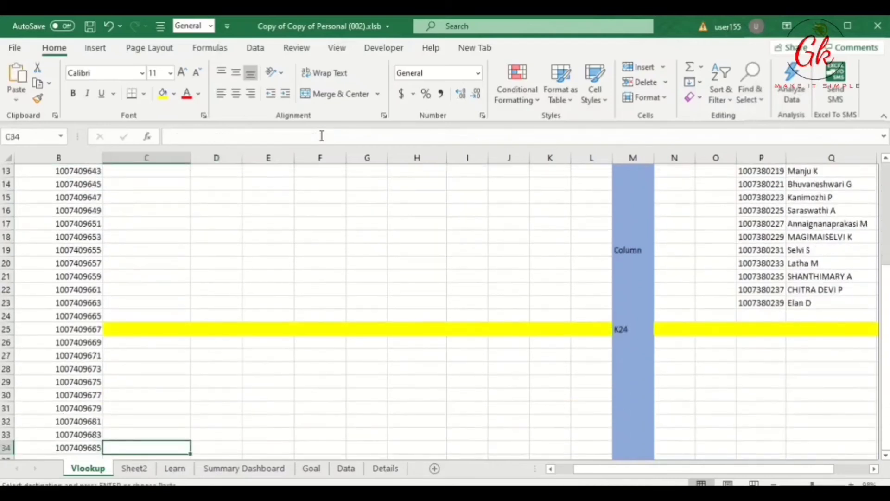
key(ctrl+v)
key(ctrl+shift+Up)
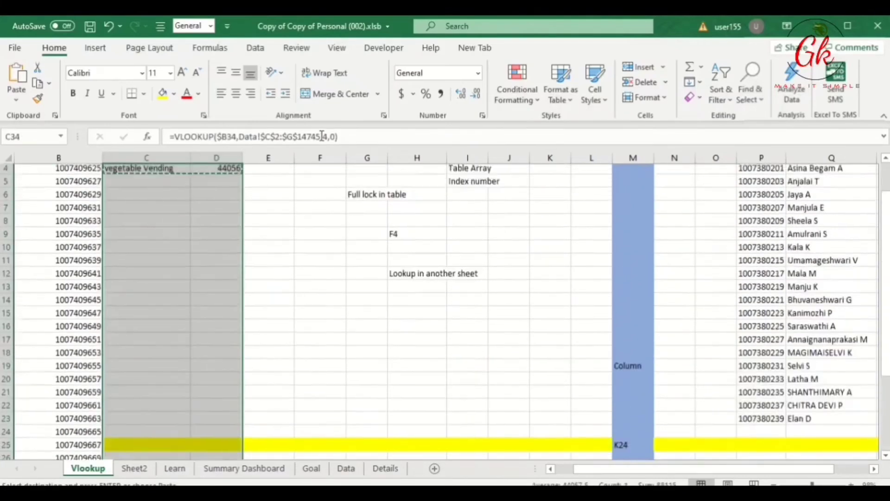
key(Return)
key(ctrl+Up)
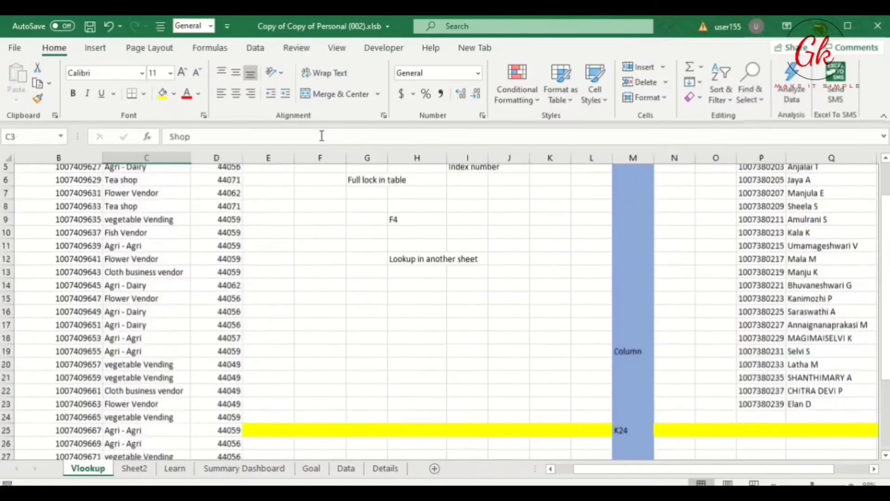
Step: Review the filled Shop and Date results from row 4 to the last ID row
key(Down)
key(Down)
key(Right)
key(Left)
key(ctrl+Down)
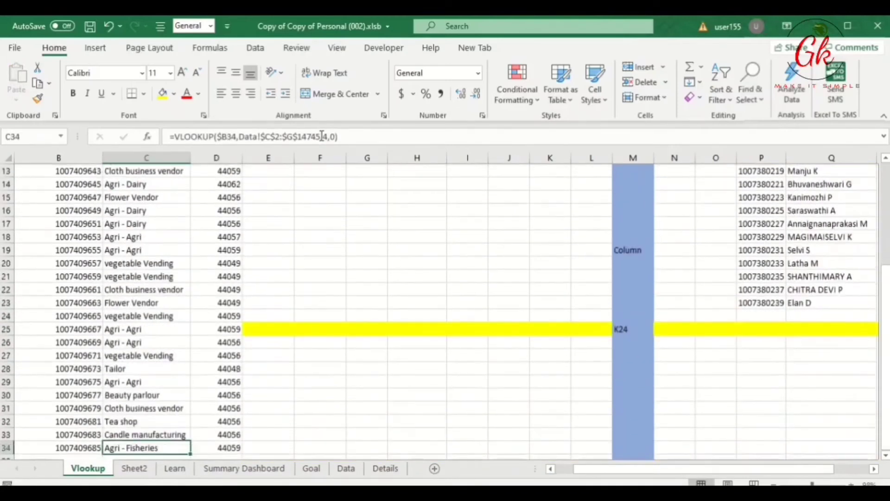
key(ctrl+Up)
key(Down)
key(Down)
key(Up)
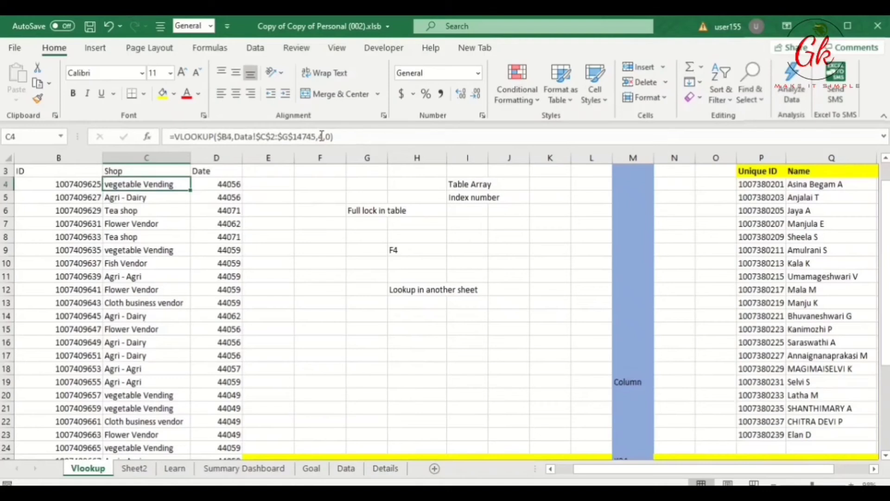
key(Right)
key(Right)
key(Left)
key(Left)
key(Right)
key(Right)
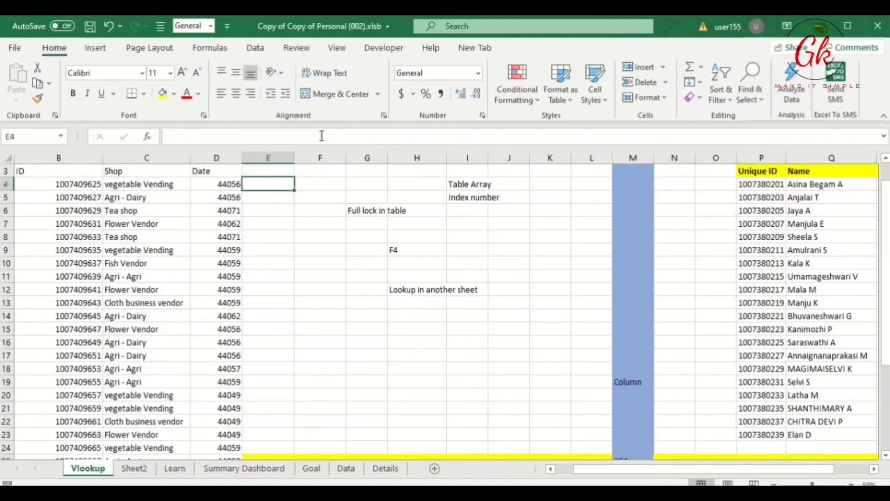
key(Right)
key(Down)
key(Down)
key(Down)
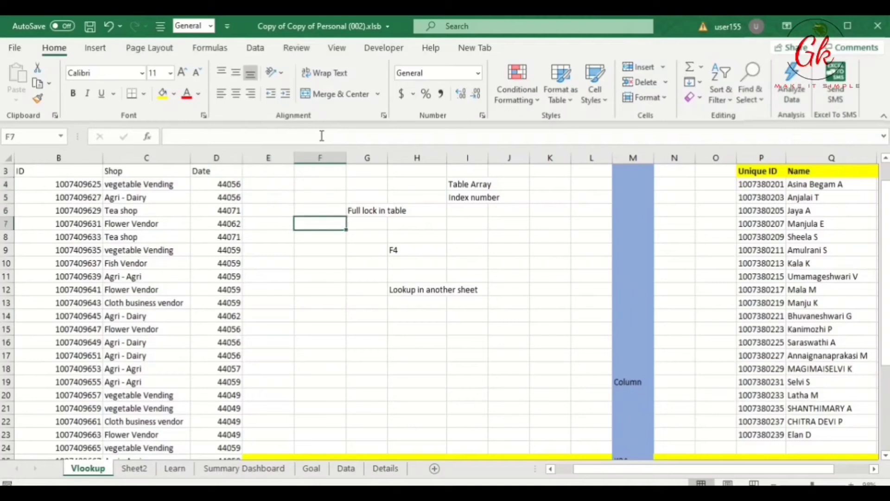
key(Up)
key(Up)
key(Up)
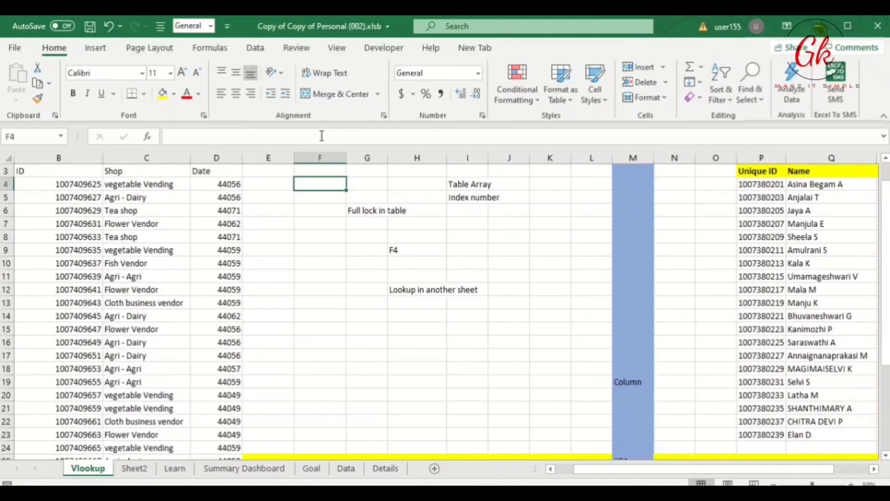
Step: Enter the heading Shortcut Key in cell G15, below the Lookup in another sheet note
key(Down)
key(Down)
key(Down)
key(Down)
key(Down)
key(Down)
key(Down)
key(Down)
key(Down)
key(Right)
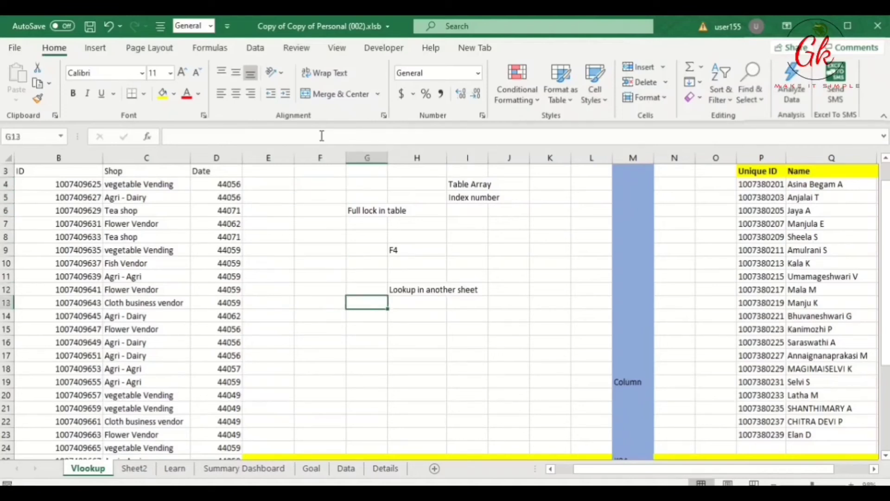
key(Down)
key(Down)
text(S)
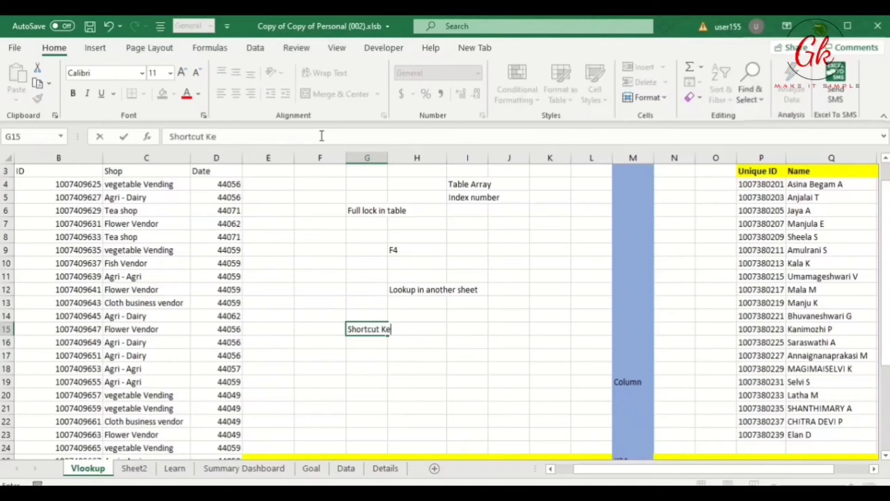
text(hortcut Key)
key(Return)
key(Up)
key(Up)
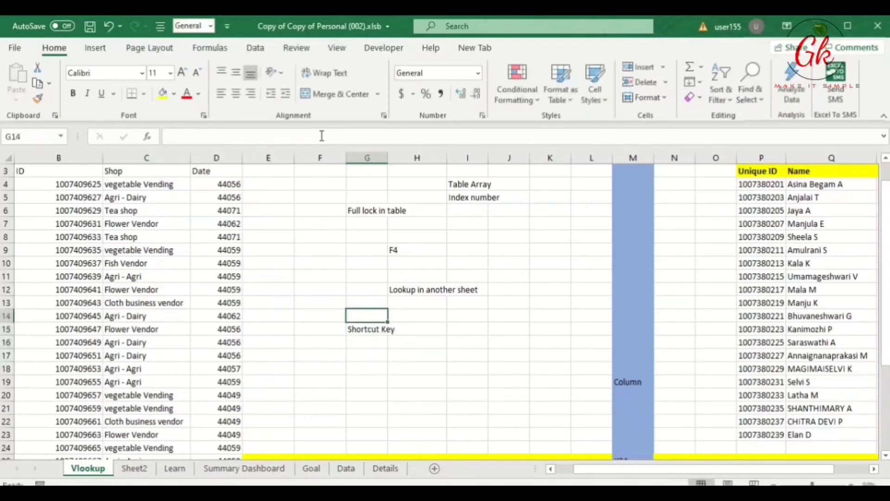
Step: Copy Control from F18 into F17 and replace the entry in G17 with c
key(Down)
key(Down)
key(Down)
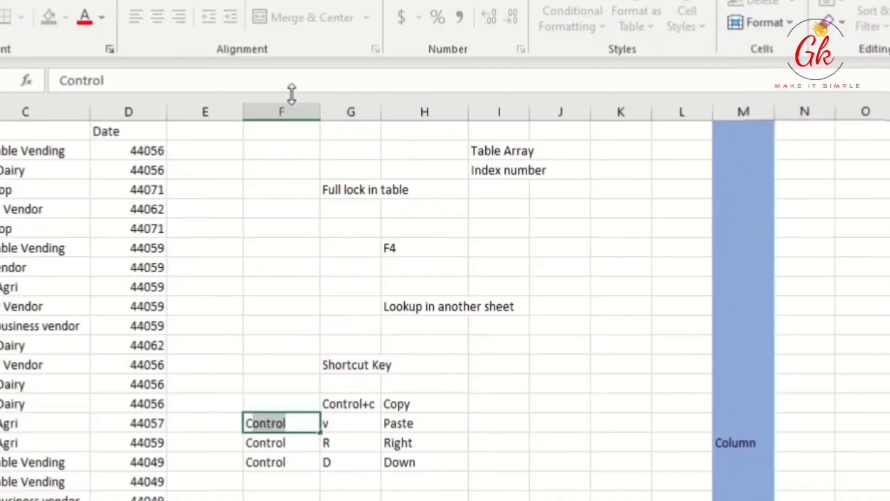
key(Down)
key(Up)
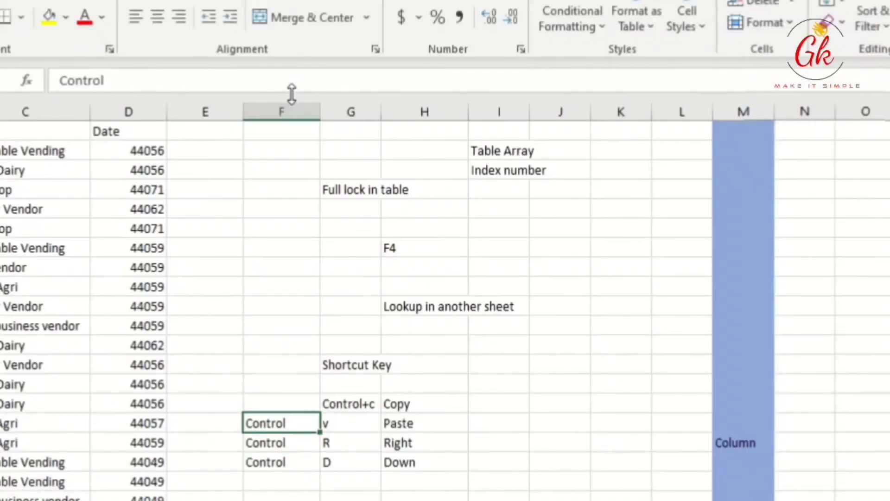
key(ctrl+c)
key(Up)
key(ctrl+v)
key(Escape)
key(Right)
text(c)
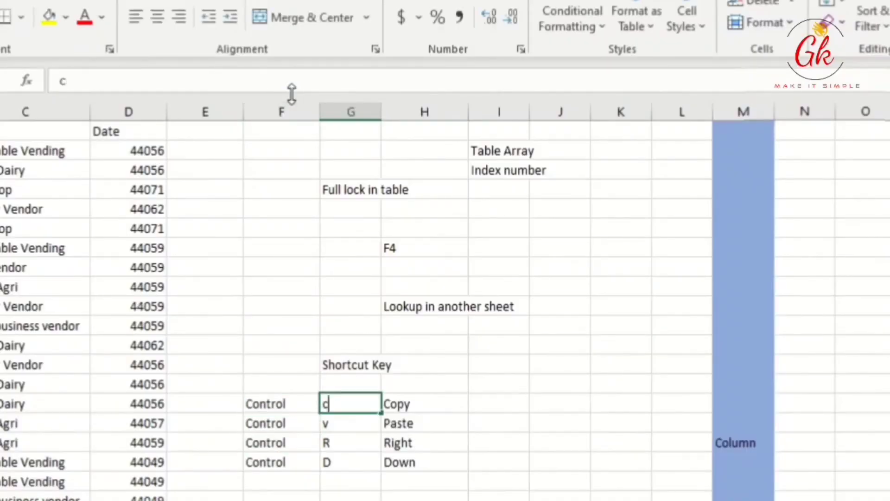
key(Return)
key(Down)
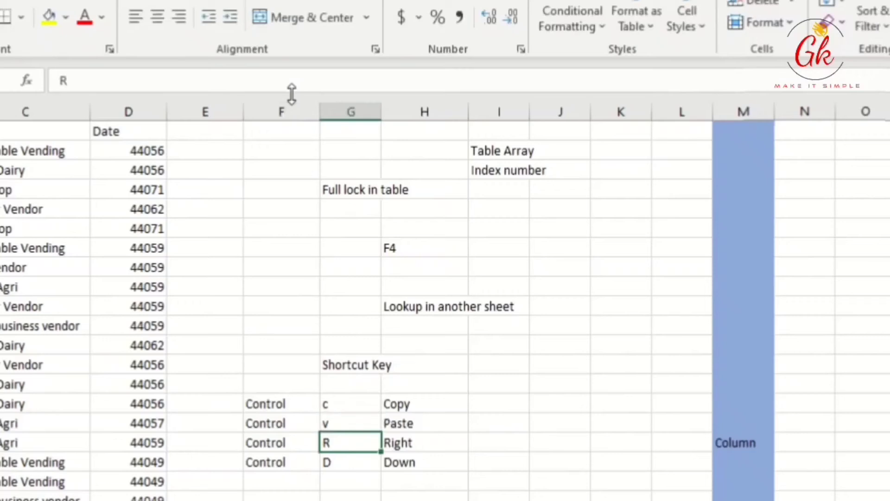
Step: Change the copy and paste shortcut letters in G17 and G18 to uppercase C and V
key(Up)
key(Up)
key(F2)
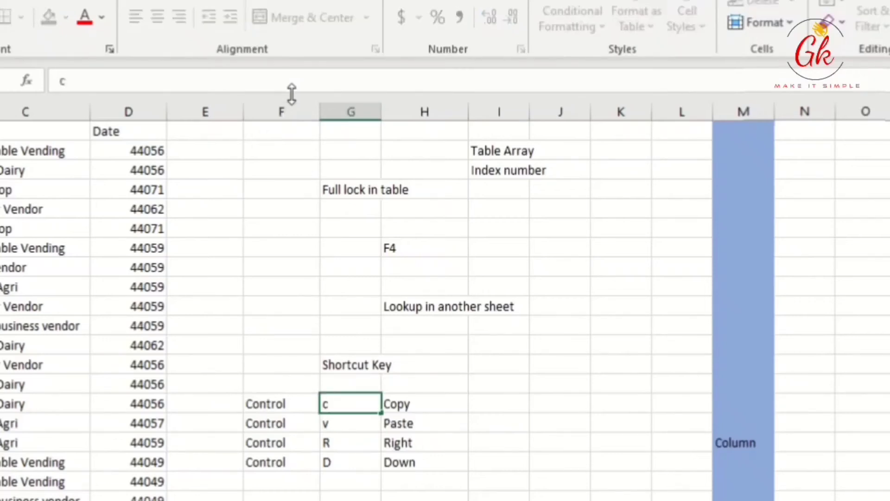
text(C)
key(Return)
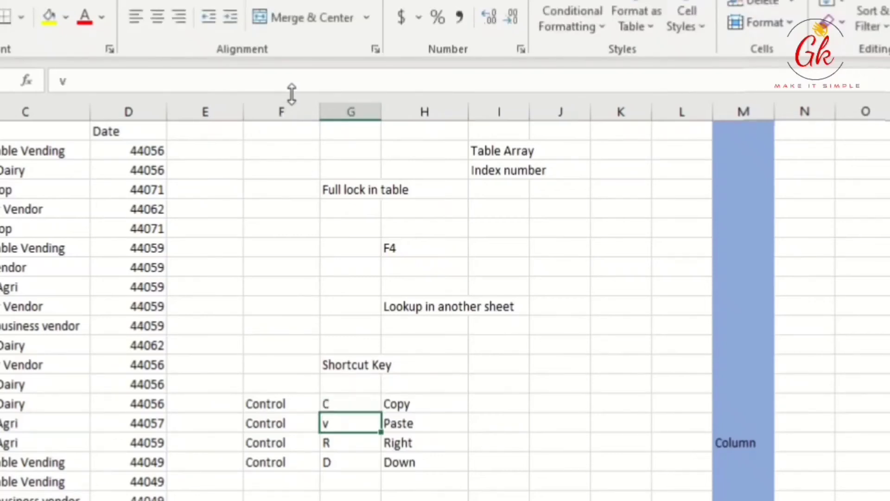
text(V)
key(Return)
key(Up)
Step: Make the copy and paste shortcut rows in F17:H18 bold
key(Right)
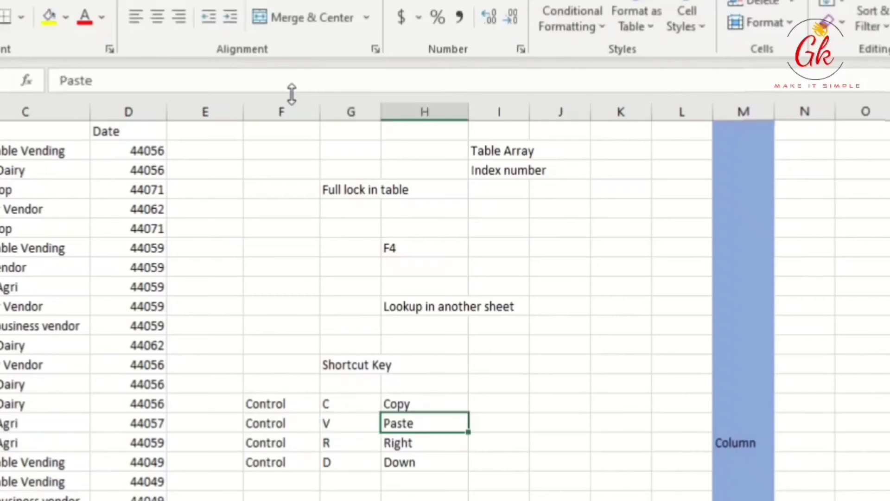
key(shift+Up)
key(shift+Left)
key(shift+Left)
key(ctrl+b)
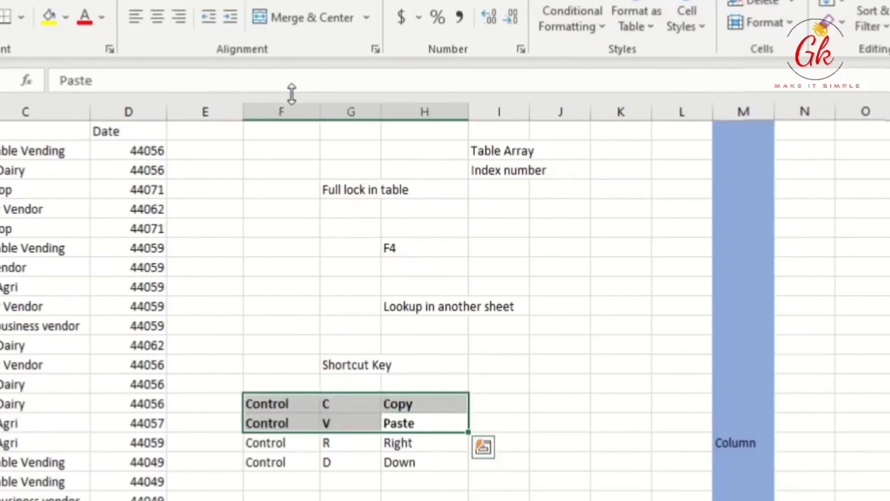
Step: Fill the F4 entry in H9 rightward into I9, J9 and K9, one cell at a time
key(Down)
key(Down)
key(Right)
key(Up)
key(Up)
key(Up)
key(Up)
key(Up)
key(Up)
key(Up)
key(Up)
key(Up)
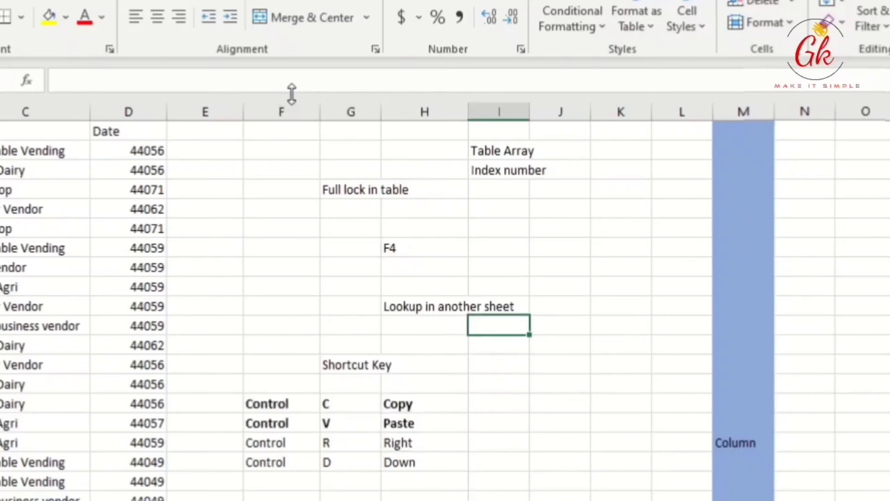
key(Left)
key(Up)
key(Up)
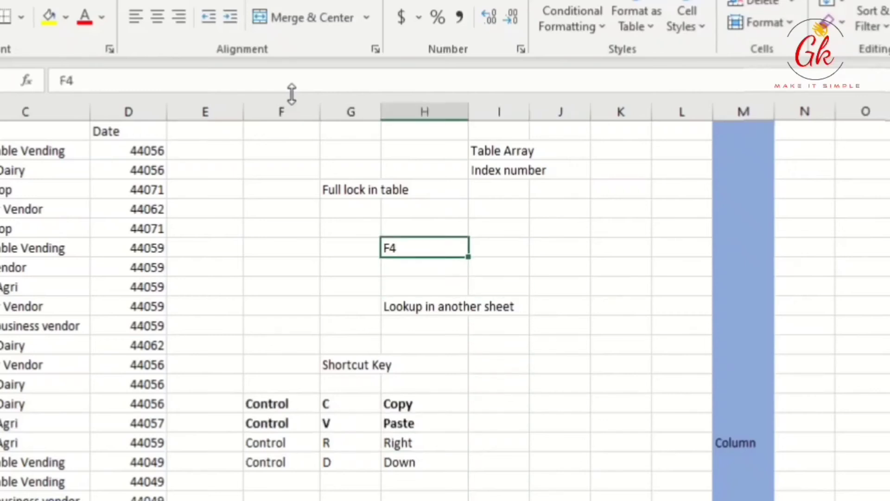
key(Right)
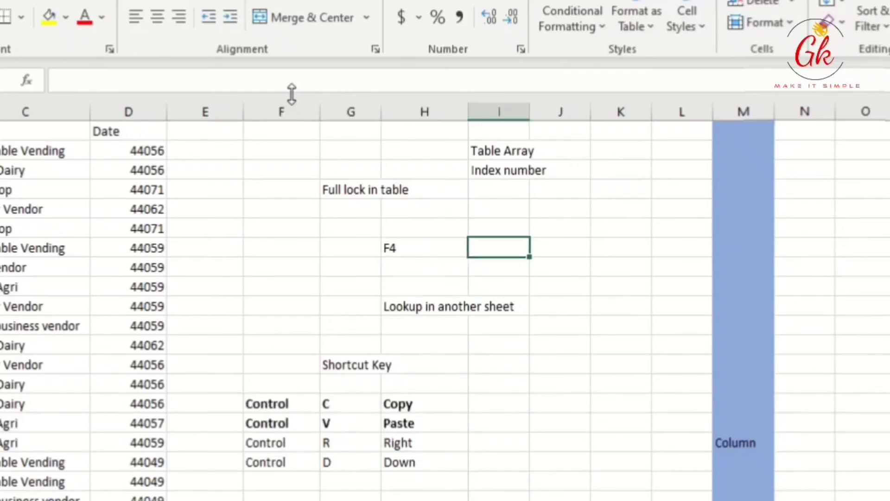
key(ctrl+r)
key(Right)
key(ctrl+r)
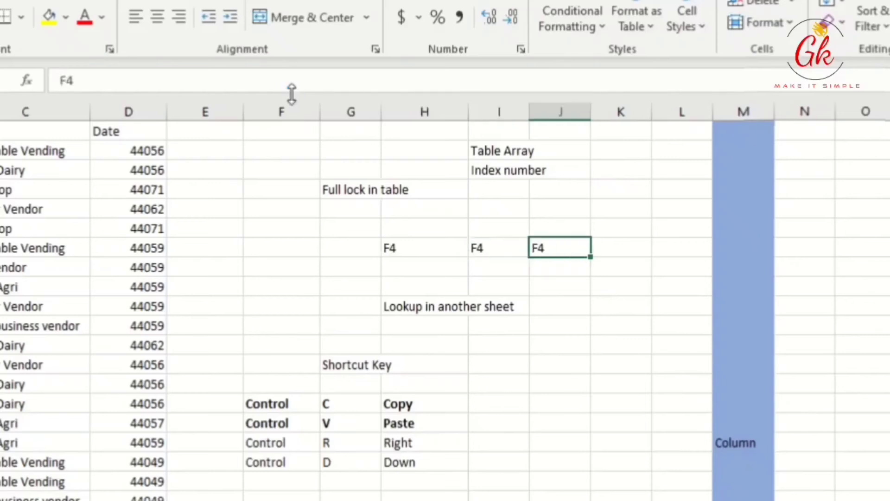
key(Right)
key(ctrl+r)
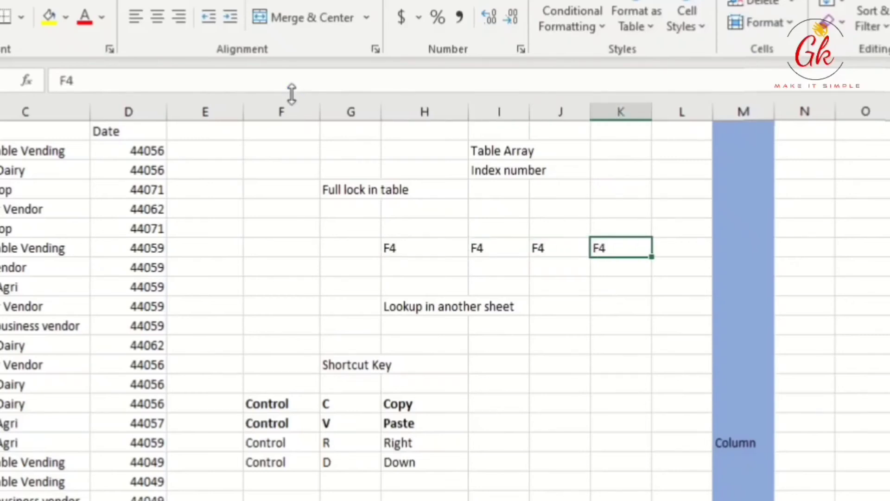
Step: Fill the F4 entry in H9 down through H12 one cell at a time, replacing the Lookup in another sheet note
key(Left)
key(Left)
key(Left)
key(Down)
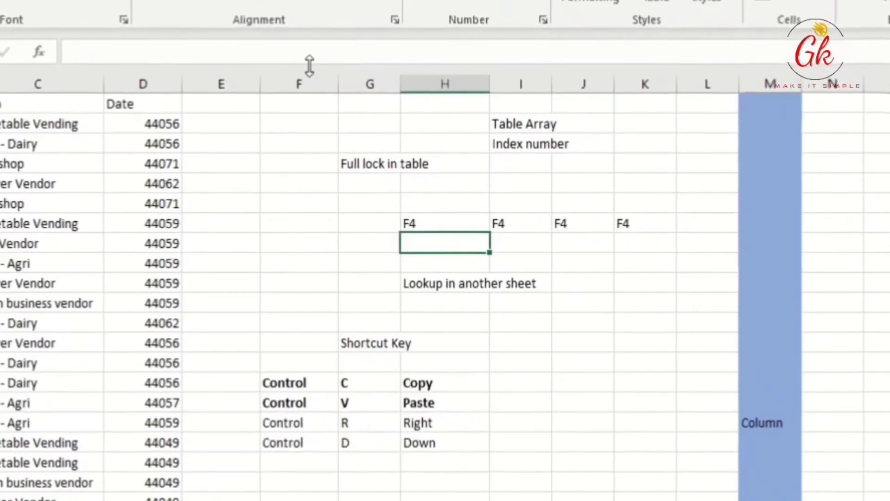
key(ctrl+d)
key(Down)
key(ctrl+d)
key(Down)
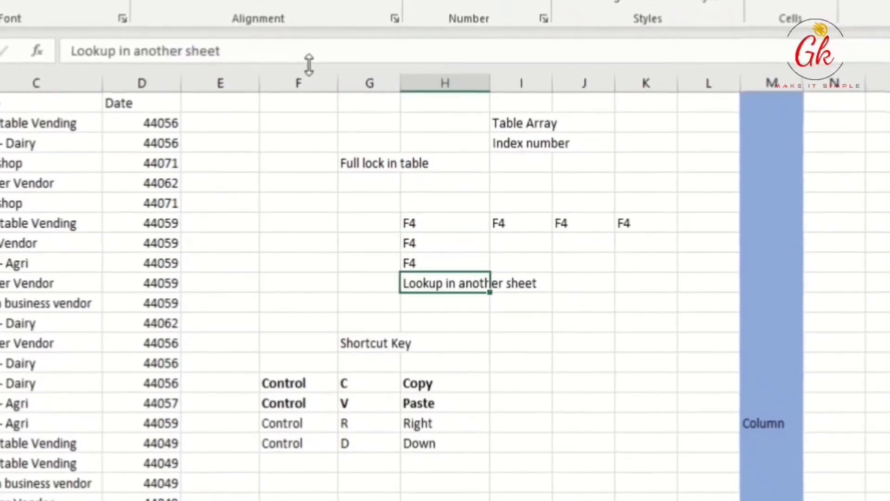
key(ctrl+d)
Step: Fill the F4 entry in I9 down through I12 in one operation
key(Right)
key(Up)
key(Up)
key(Up)
key(shift+Down)
key(shift+Down)
key(shift+Down)
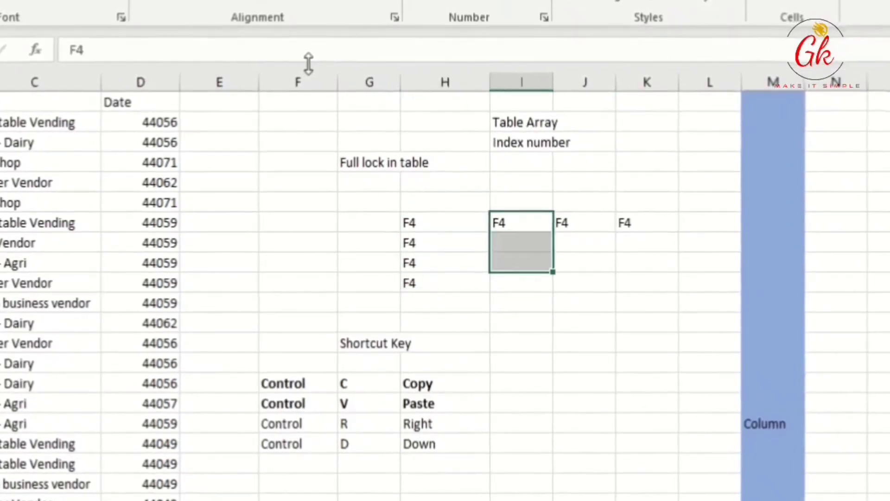
key(ctrl+d)
Step: Fill the F4 entry in J9 down through J12
key(Right)
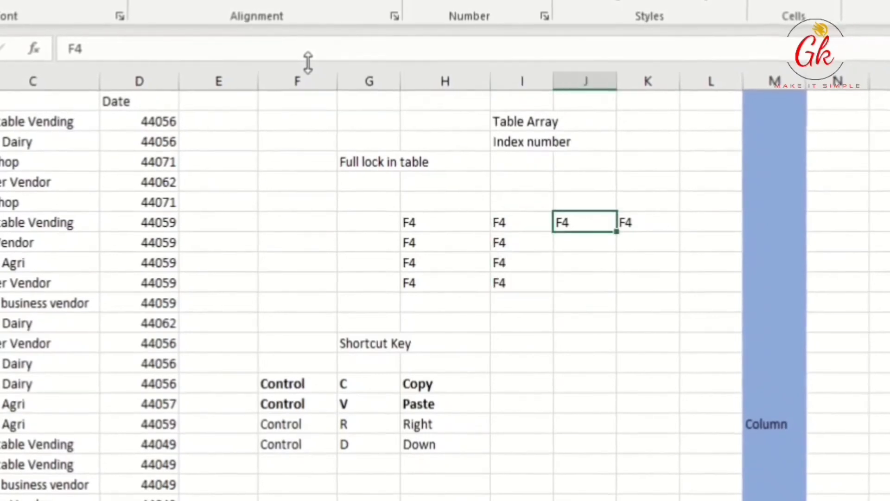
key(shift+Down)
key(shift+Down)
key(shift+Down)
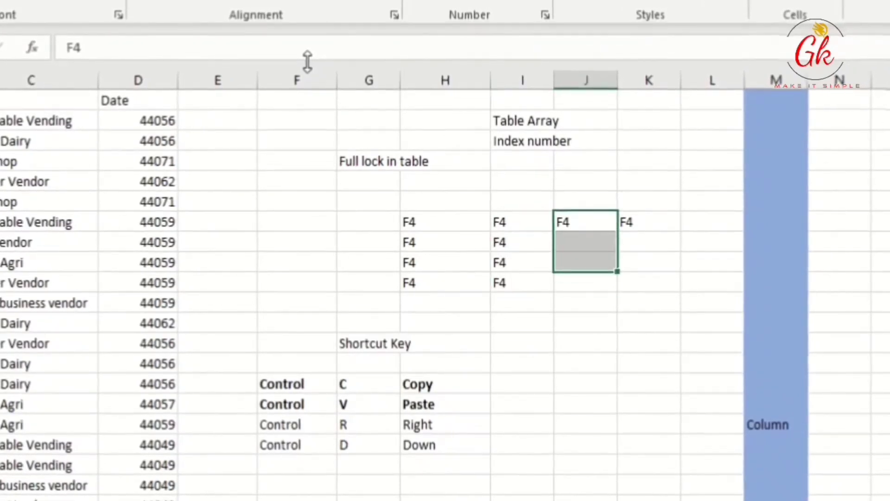
key(ctrl+d)
Step: Enter the label Control +down in cell J8, above the F4 entries
key(Right)
key(Up)
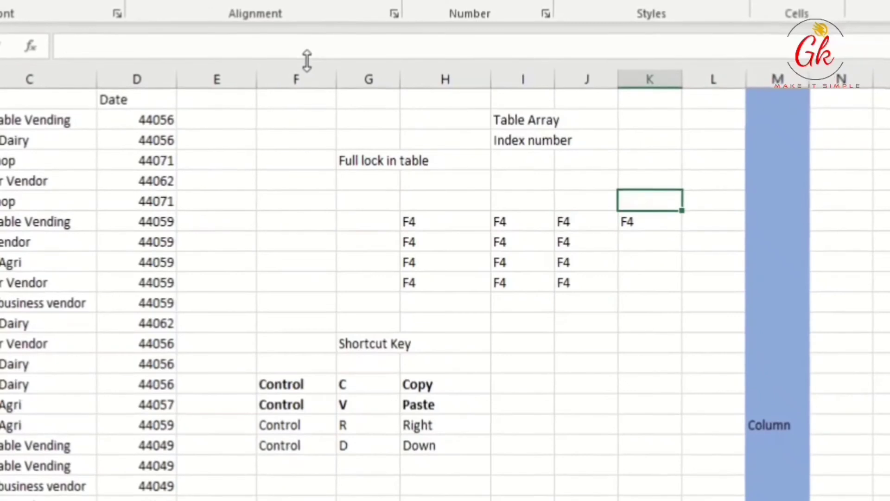
key(Left)
text(CON)
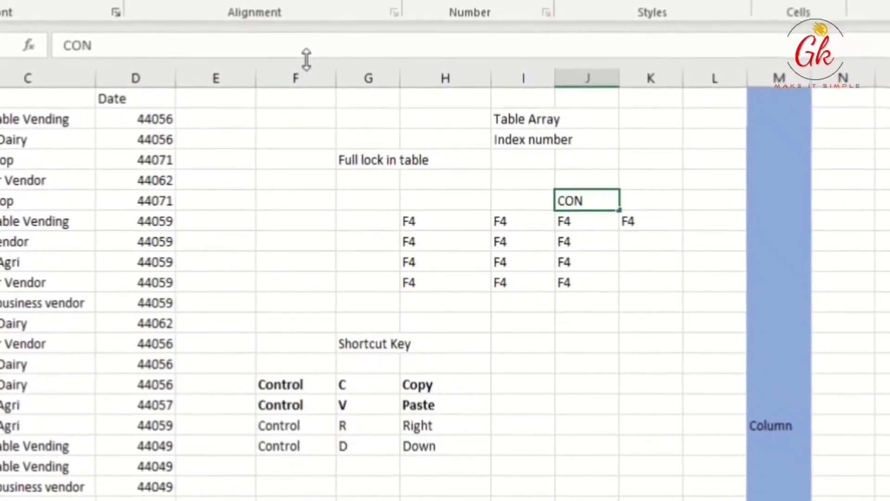
key(BackSpace)
key(BackSpace)
key(BackSpace)
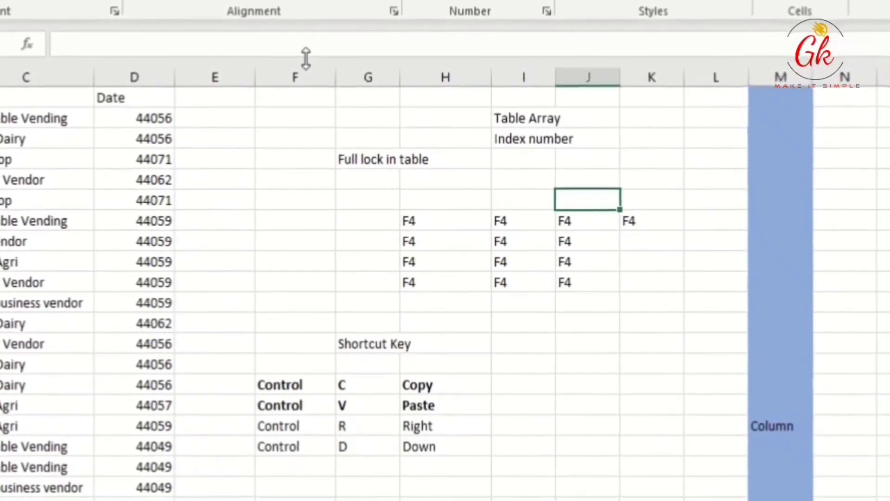
text(cONTROL )
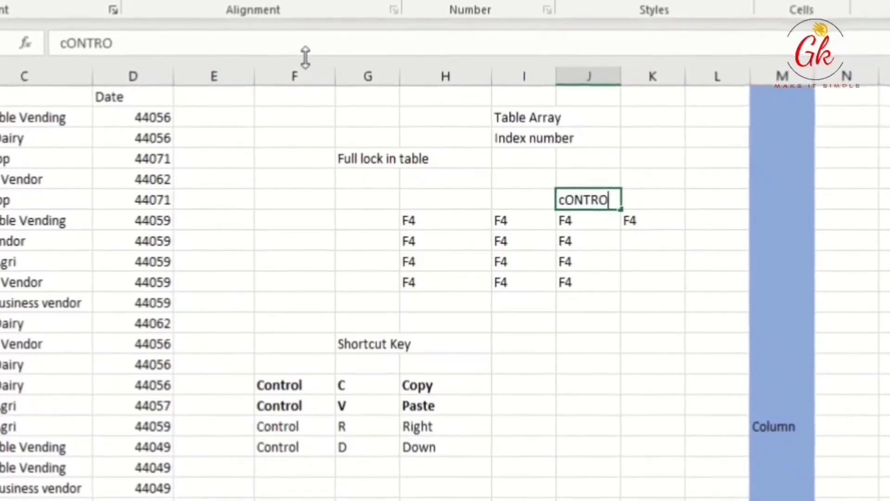
text(+d)
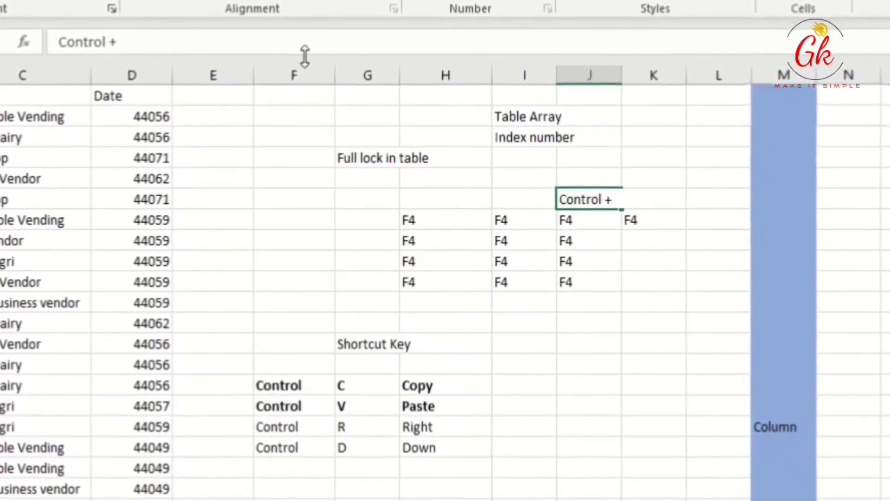
text(own)
key(Return)
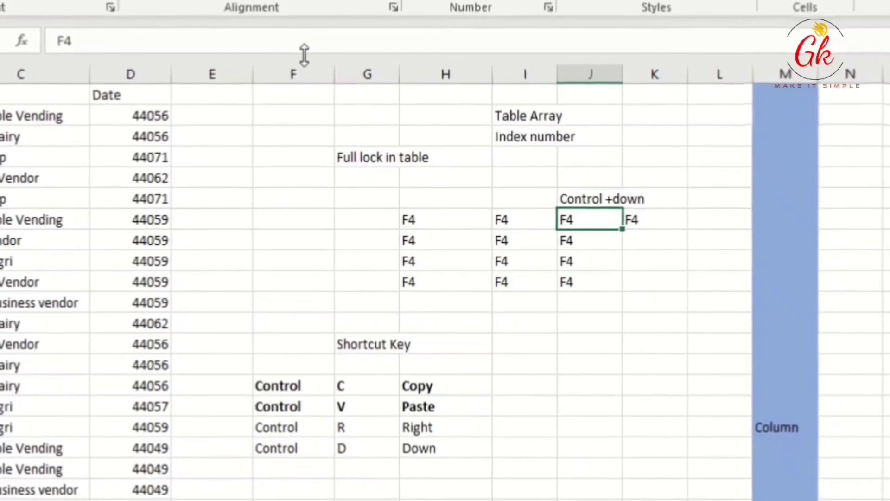
Step: Fill the F4 entry in K9 down through K12
key(Left)
key(Right)
key(Down)
key(Up)
key(Right)
key(shift+Down)
key(shift+Down)
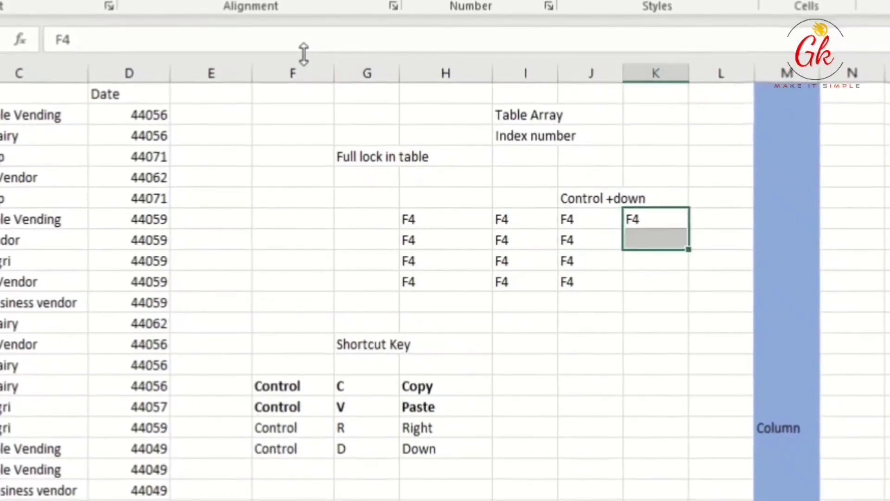
key(shift+Down)
key(ctrl+d)
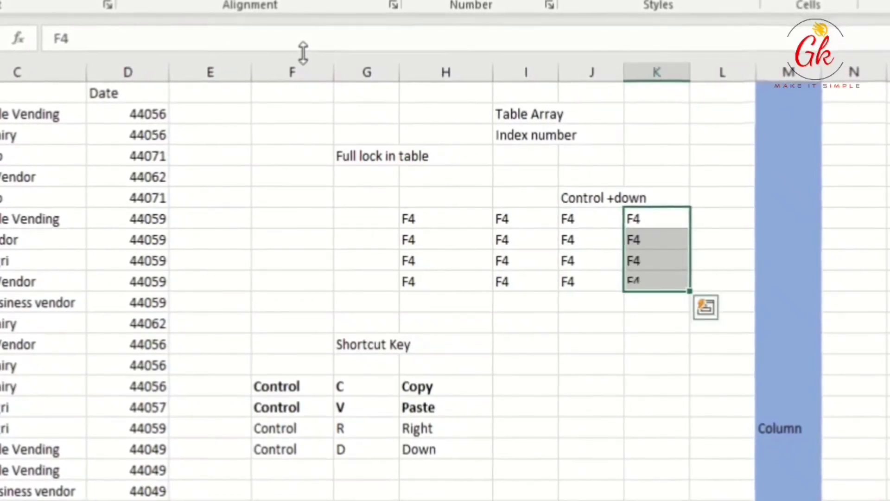